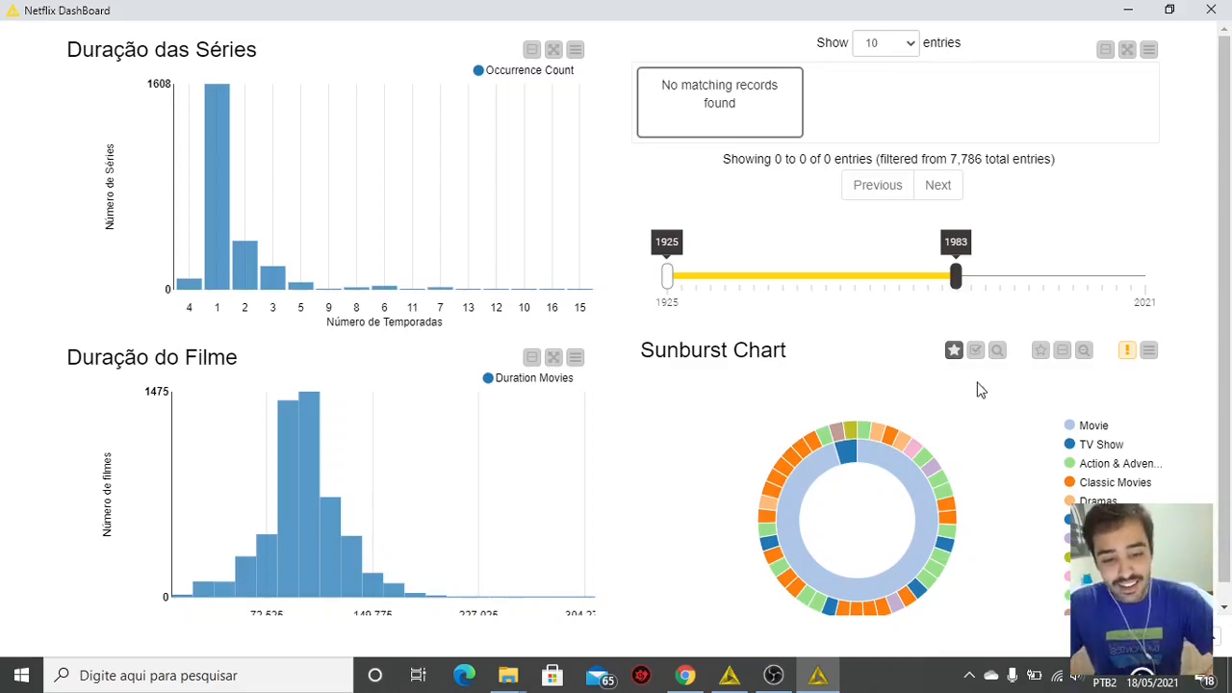
Extend the dashboard's release-year range to 1993 and filter the title cards to series with 2 seasons.
{"action": "mouse_move", "coordinate": [878, 468]}
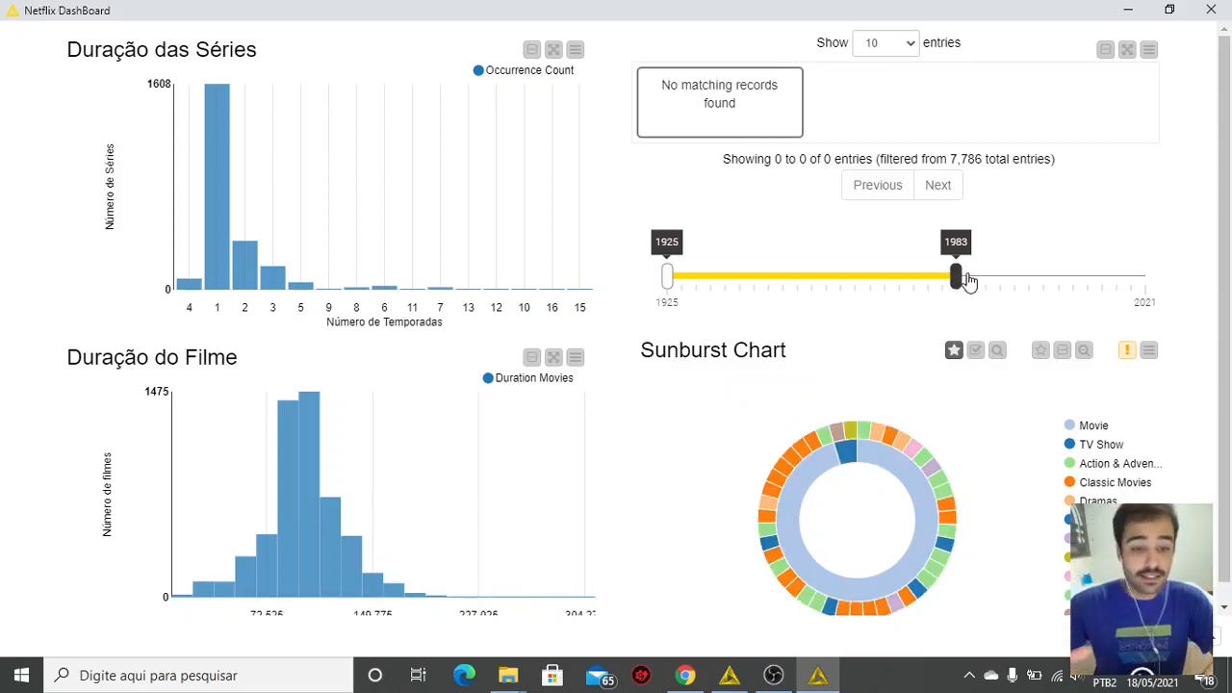
{"action": "left_click_drag", "start_coordinate": [969, 280], "coordinate": [1005, 279]}
{"action": "mouse_move", "coordinate": [885, 447]}
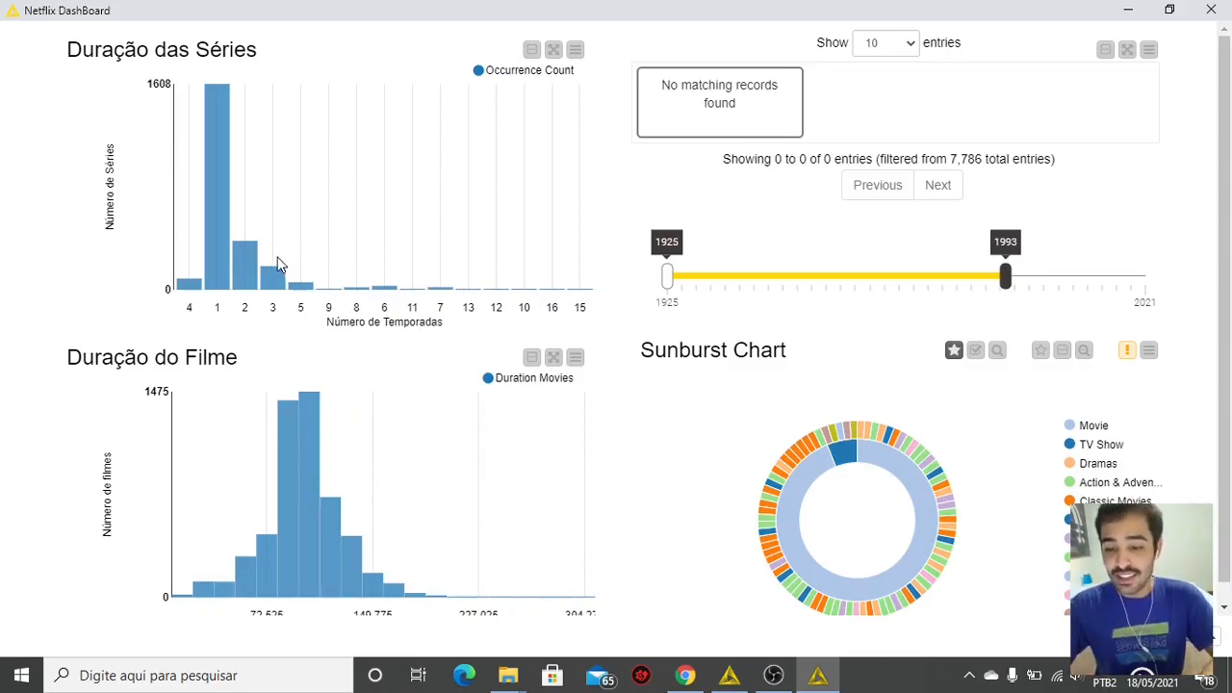
{"action": "left_click", "coordinate": [246, 273]}
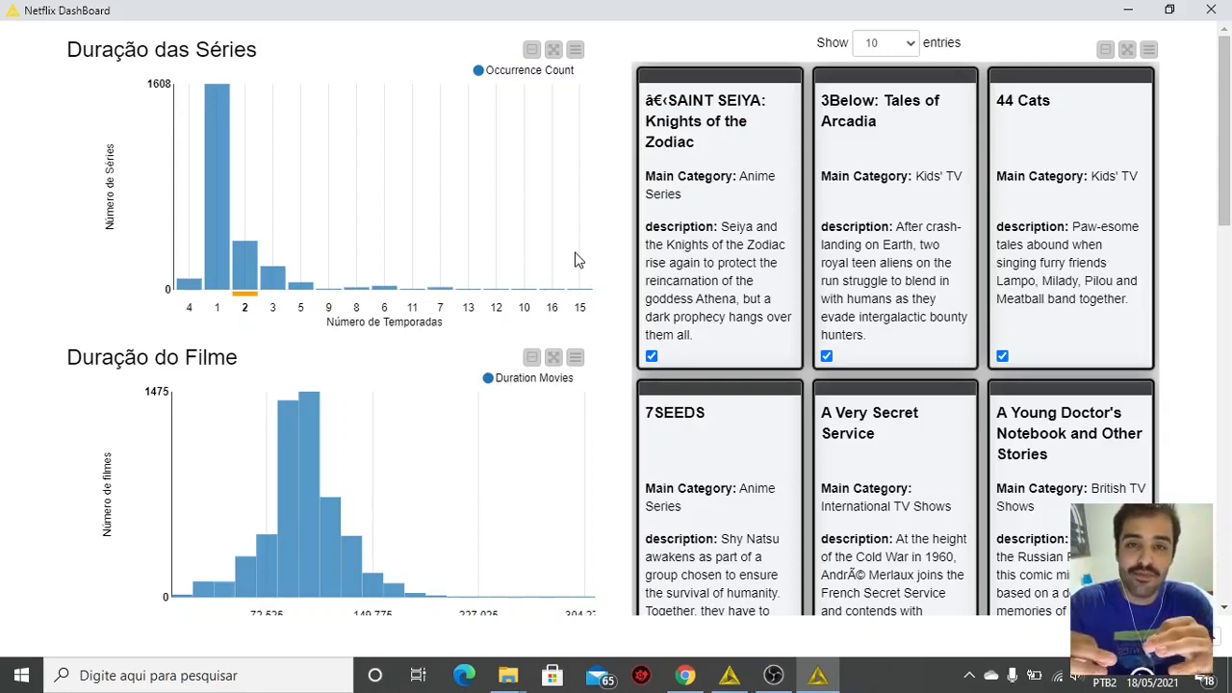
Switch to the KNIME workflow and examine the columns of the Excel Reader's output table, from show_id to listed_in.
{"action": "key", "text": "alt+Tab"}
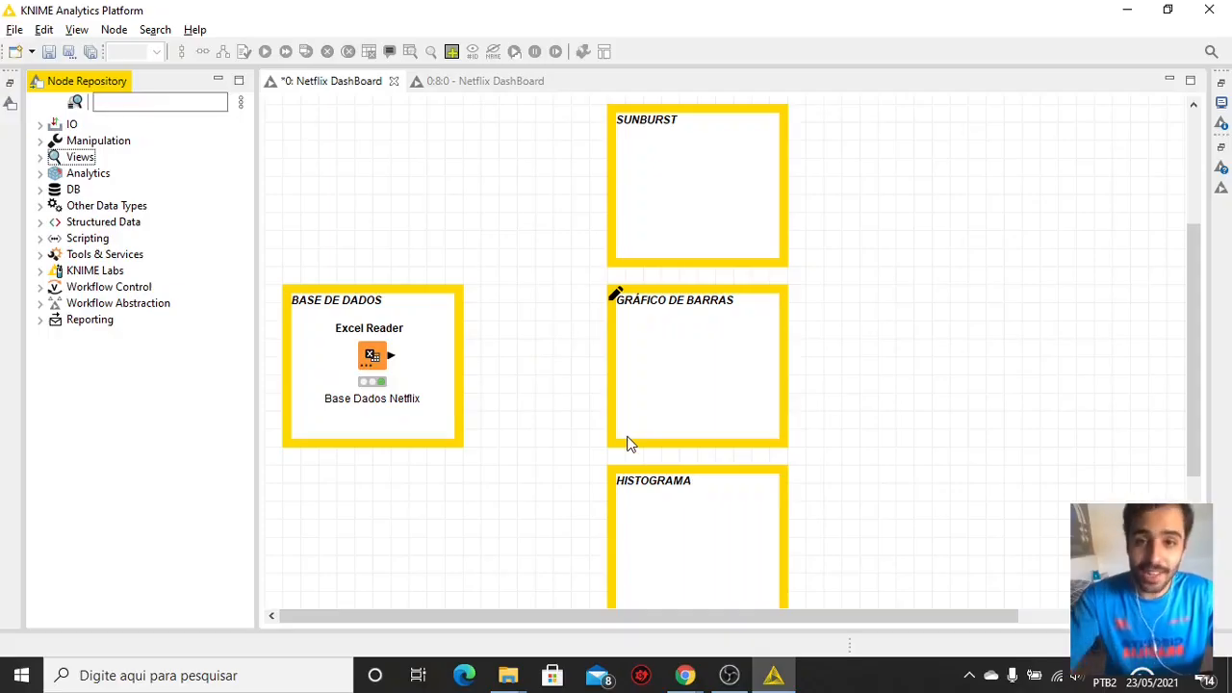
{"action": "right_click", "coordinate": [371, 355]}
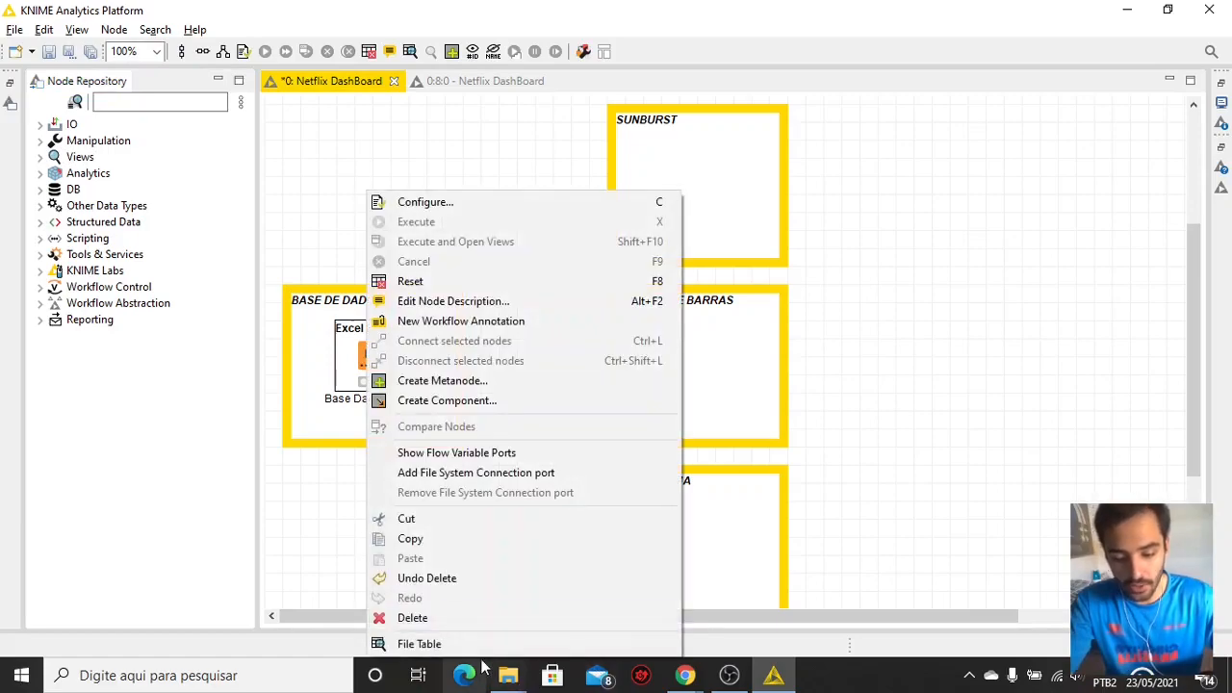
{"action": "left_click", "coordinate": [472, 644]}
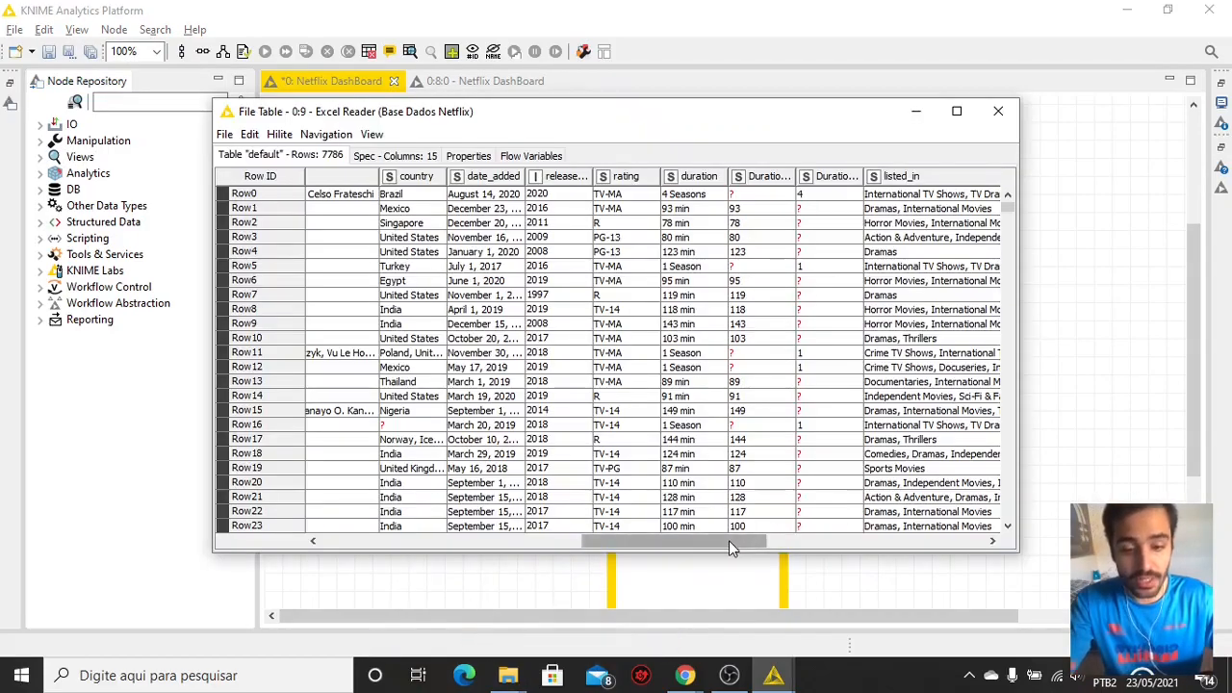
{"action": "left_click_drag", "start_coordinate": [729, 540], "coordinate": [438, 533]}
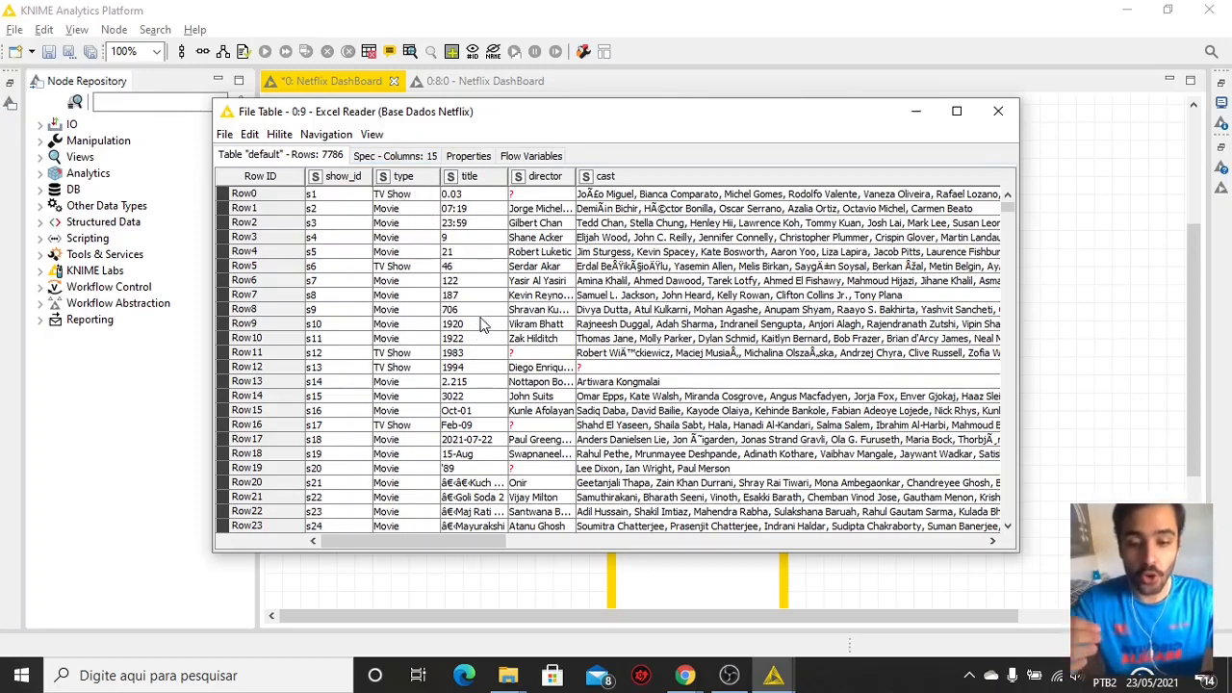
{"action": "left_click_drag", "start_coordinate": [441, 542], "coordinate": [700, 547]}
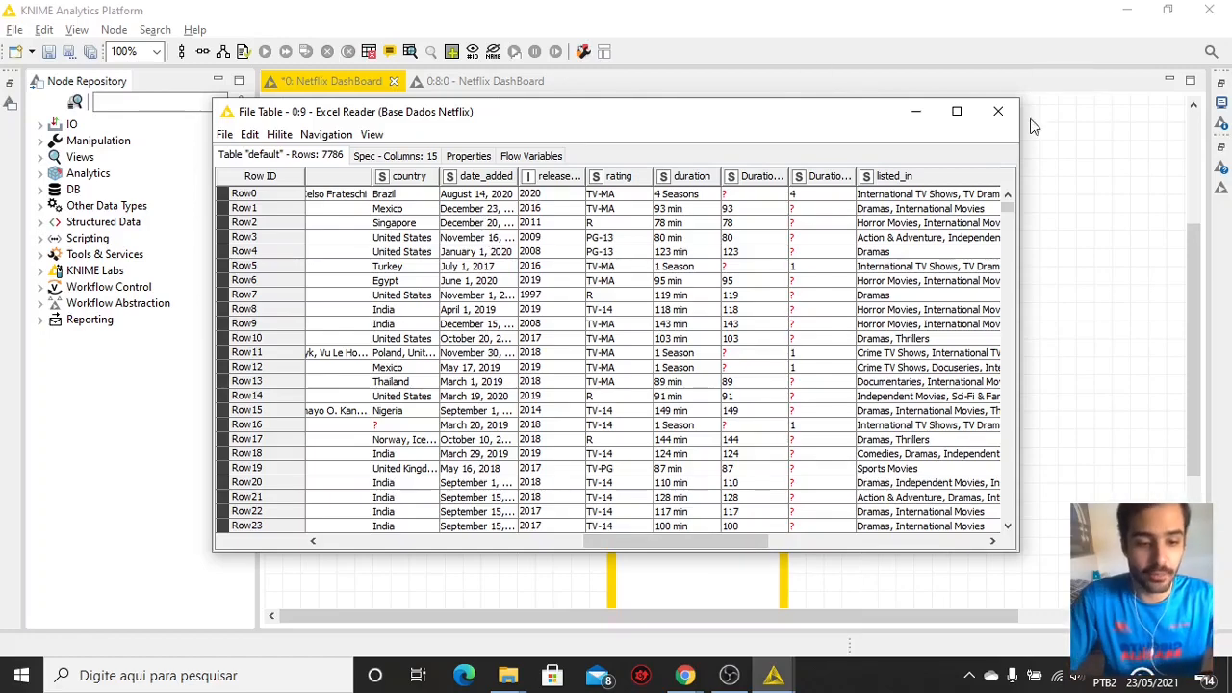
{"action": "left_click", "coordinate": [999, 110]}
{"action": "left_click", "coordinate": [502, 262]}
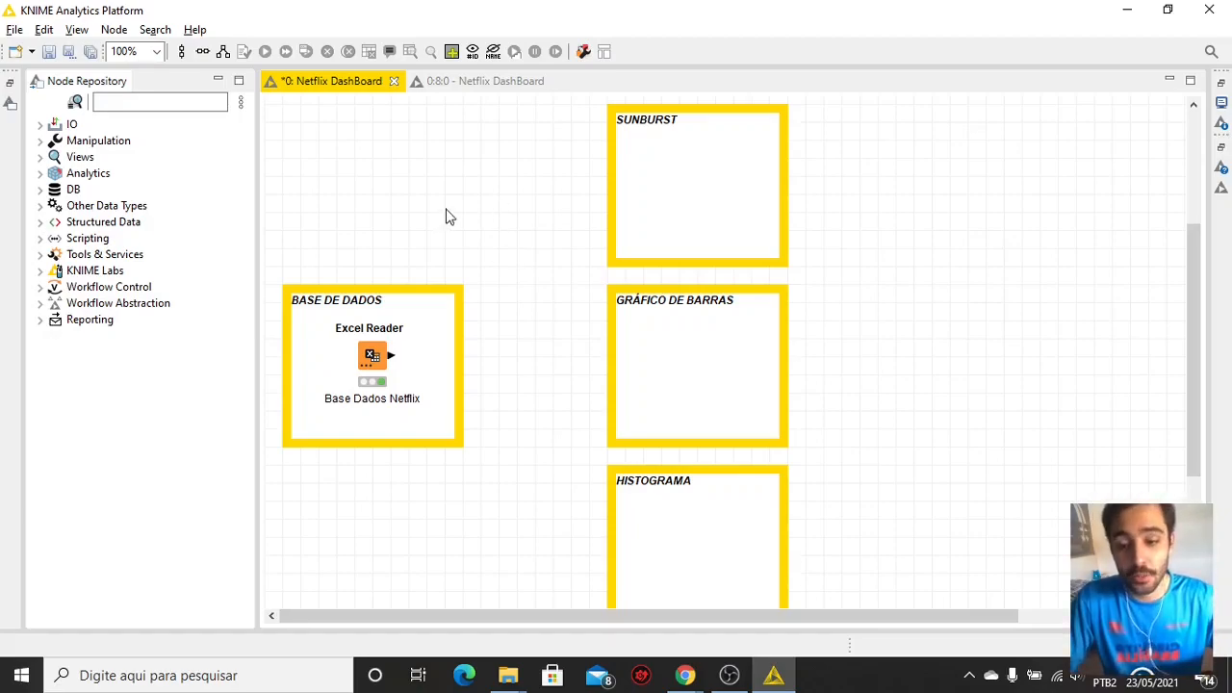
Add a Sunburst Chart node inside the SUNBURST box and connect the Excel Reader's output to it.
{"action": "left_click", "coordinate": [41, 160]}
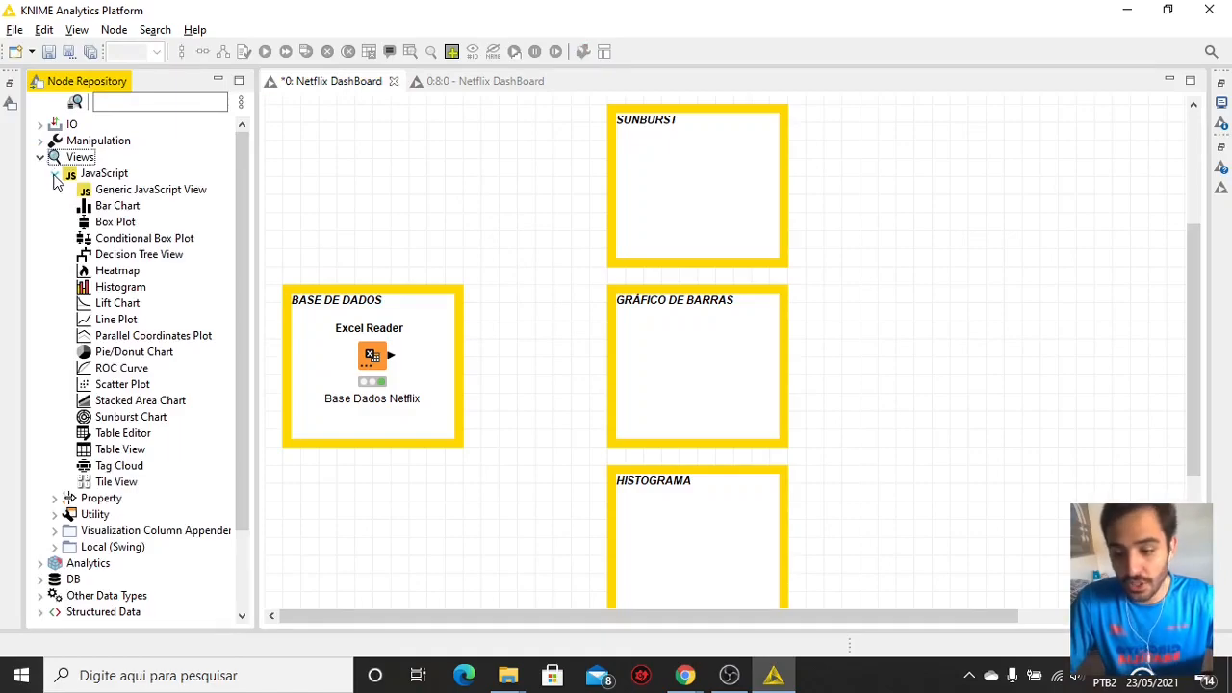
{"action": "left_click", "coordinate": [55, 176]}
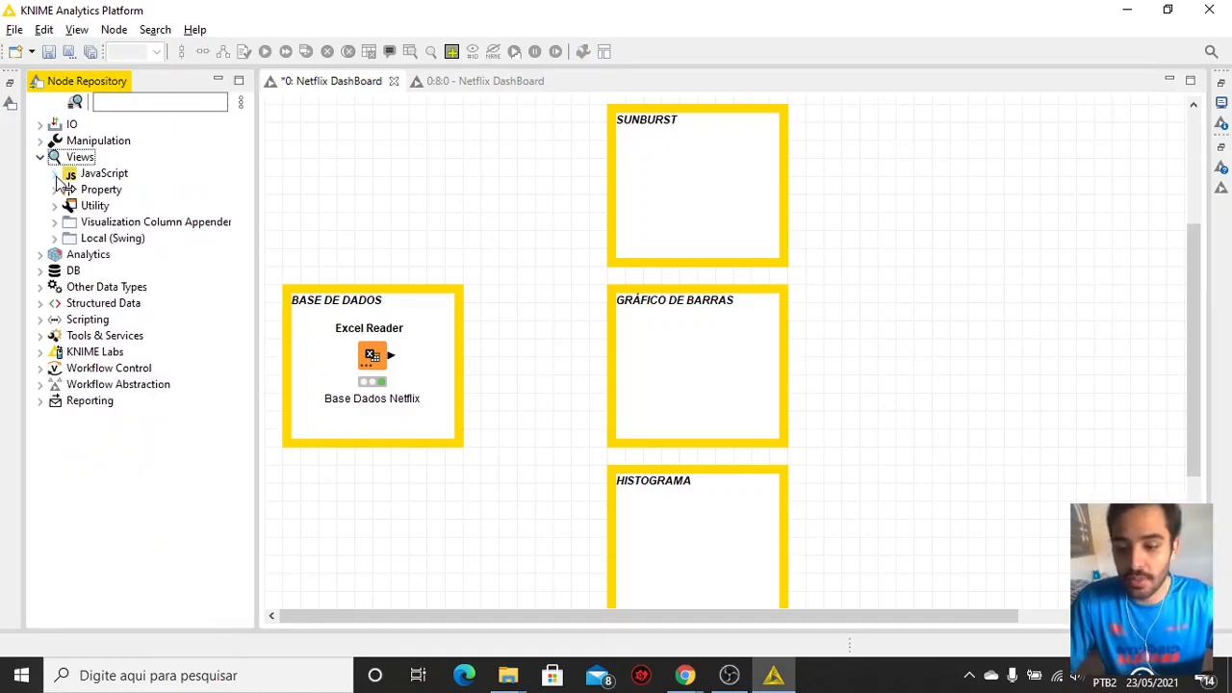
{"action": "left_click", "coordinate": [56, 178]}
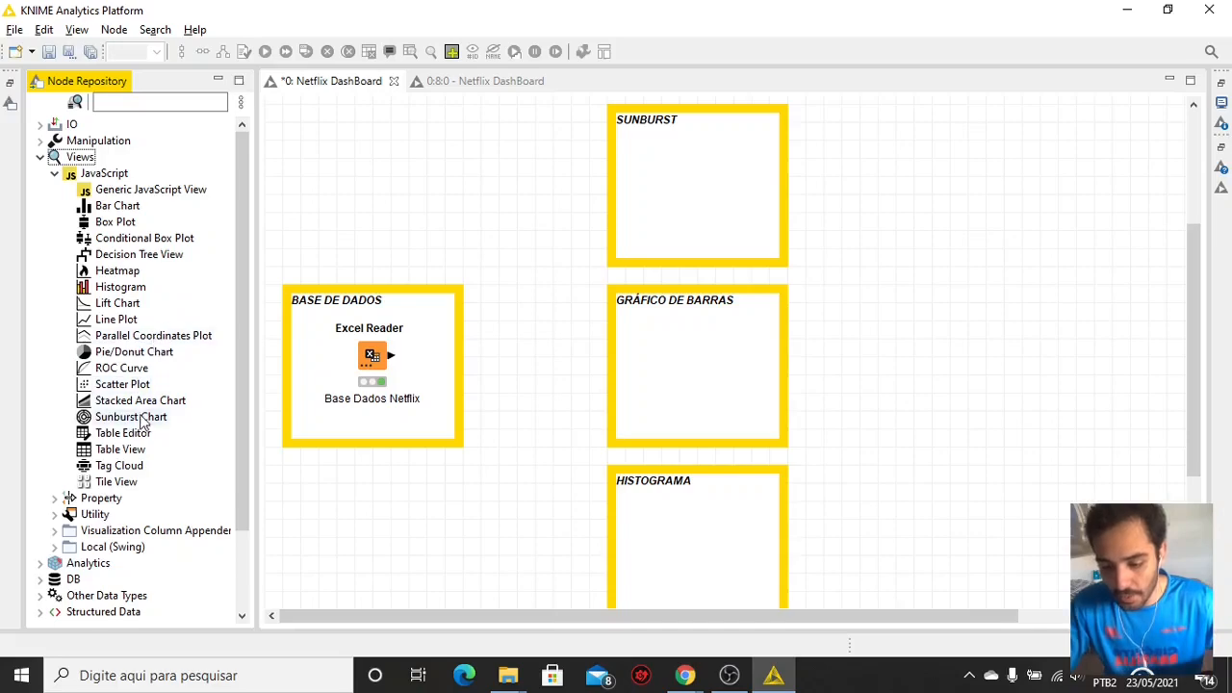
{"action": "left_click_drag", "start_coordinate": [131, 420], "coordinate": [717, 206]}
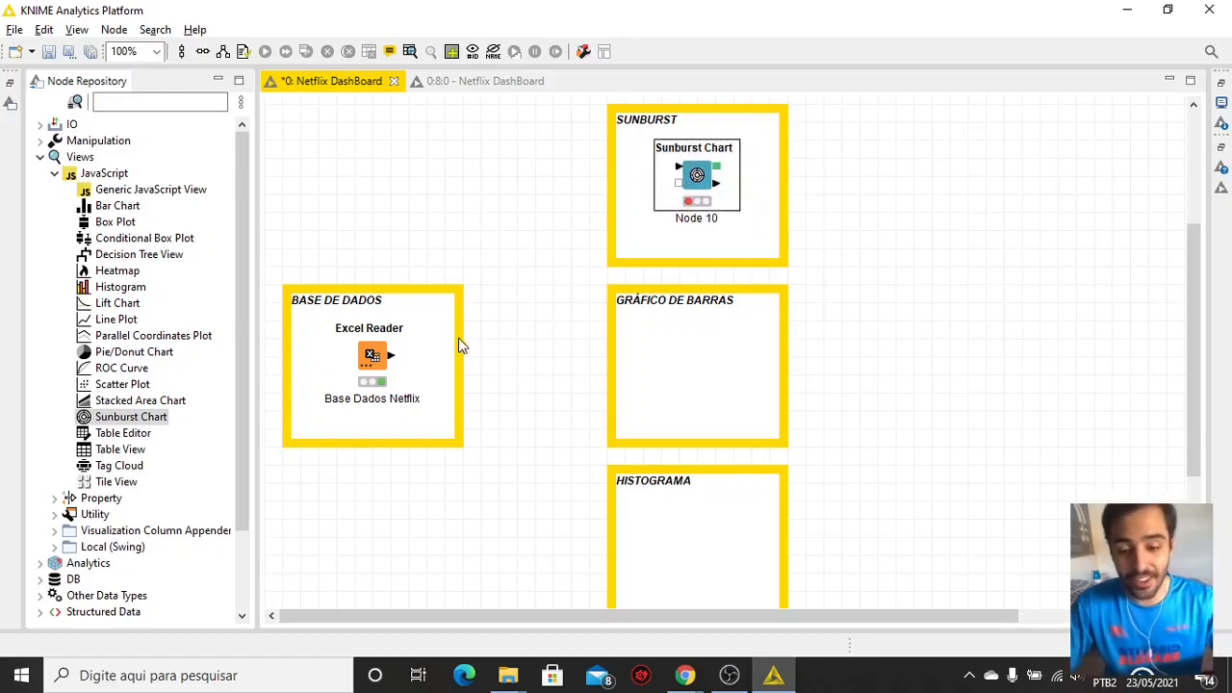
{"action": "left_click_drag", "start_coordinate": [391, 357], "coordinate": [695, 174]}
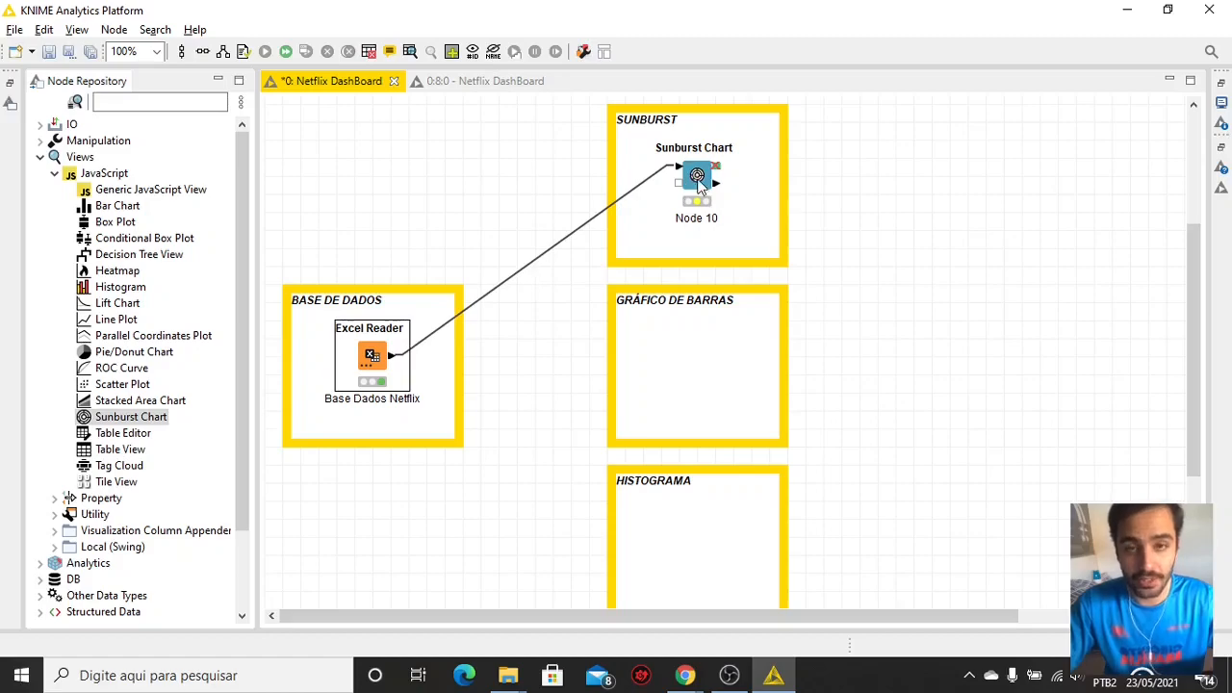
Configure the Sunburst Chart to include only the type and Main Category columns, with release_year as the value column.
{"action": "left_click", "coordinate": [699, 179]}
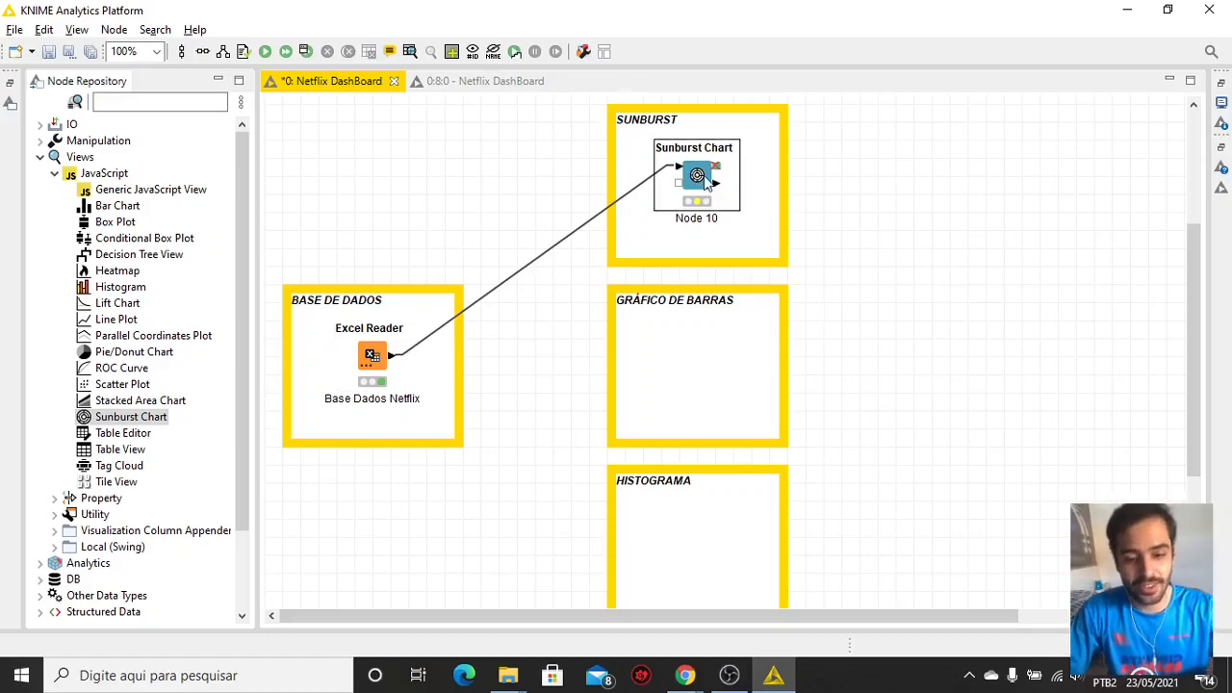
{"action": "double_click", "coordinate": [706, 181]}
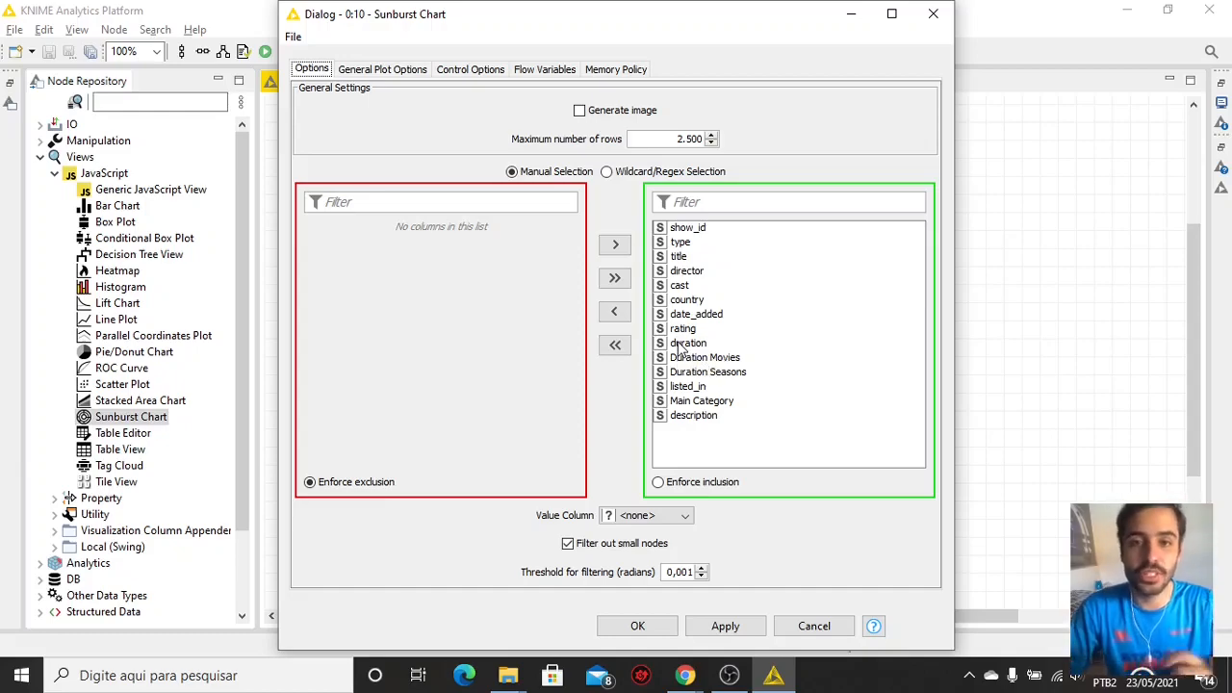
{"action": "left_click", "coordinate": [615, 347]}
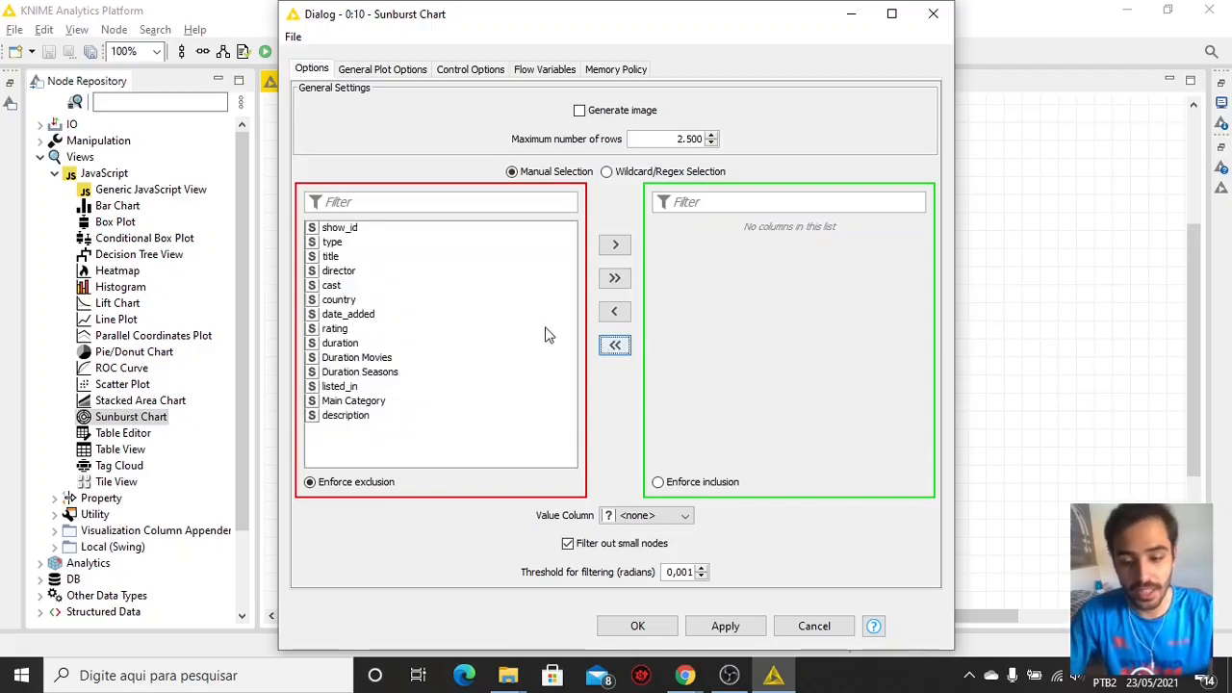
{"action": "double_click", "coordinate": [332, 242]}
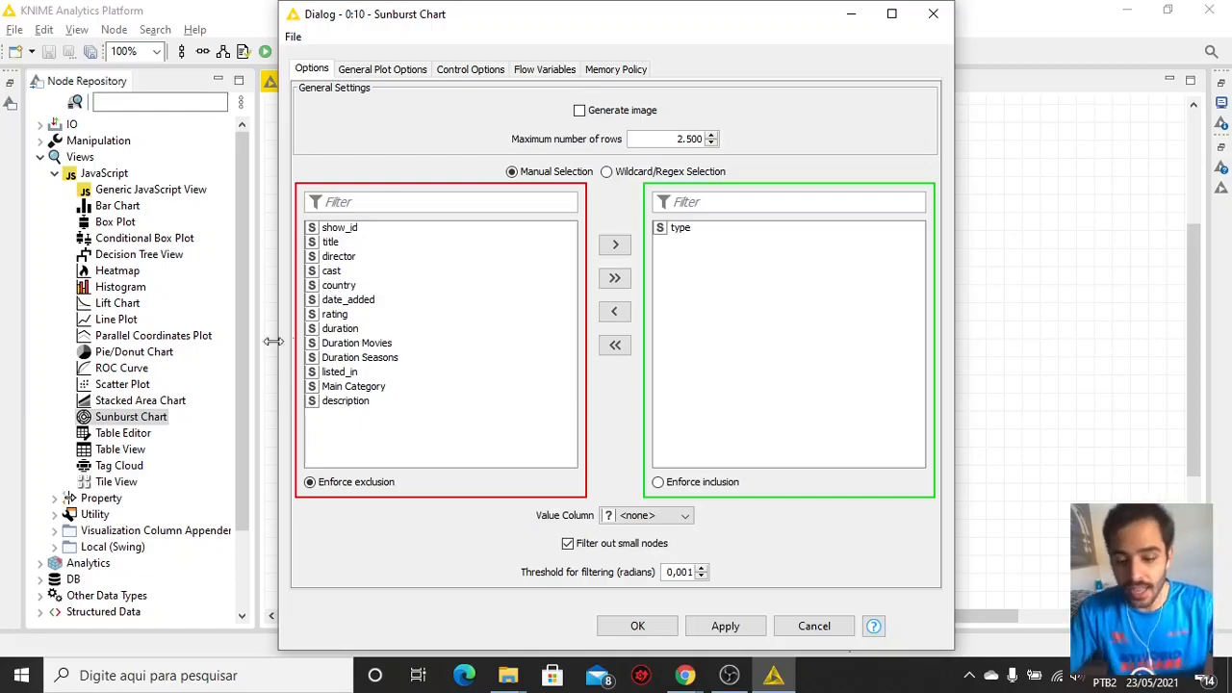
{"action": "double_click", "coordinate": [373, 387]}
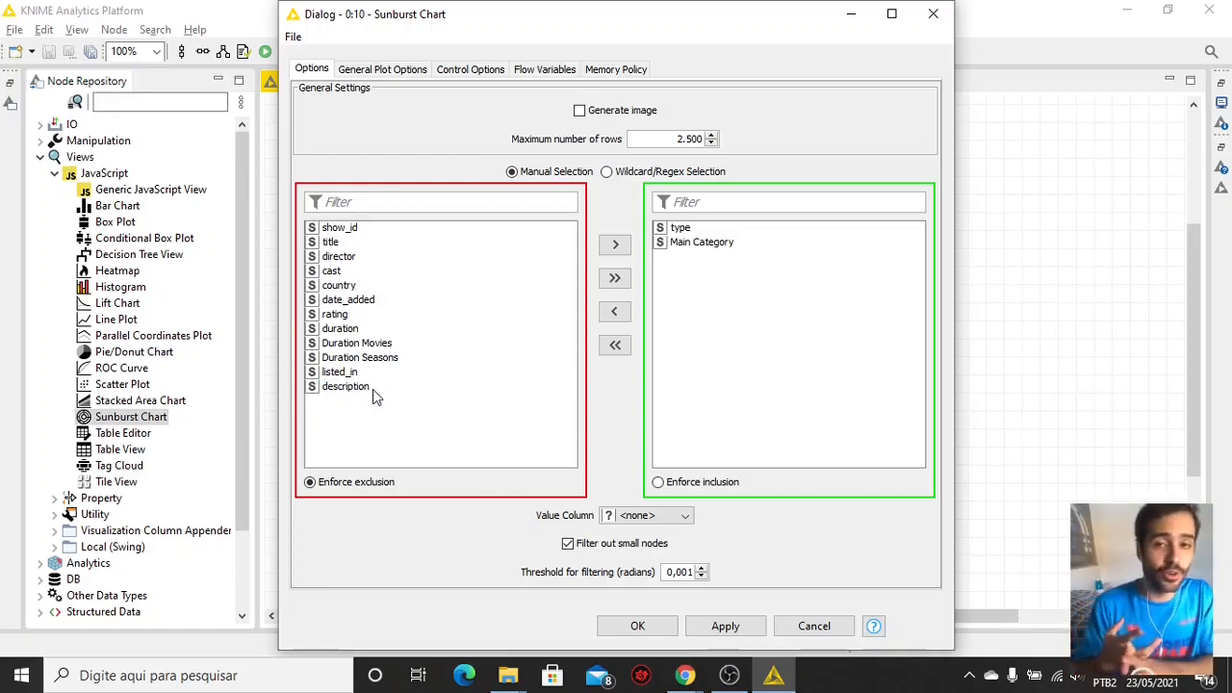
{"action": "left_click", "coordinate": [661, 517]}
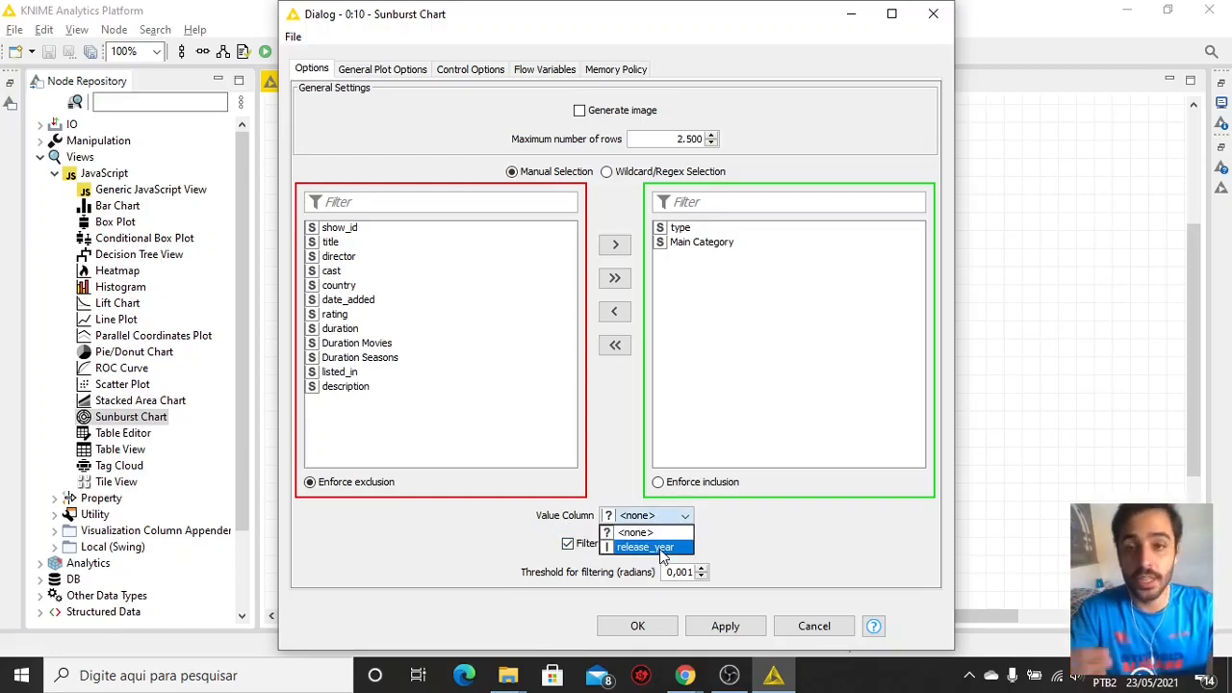
{"action": "left_click", "coordinate": [661, 549]}
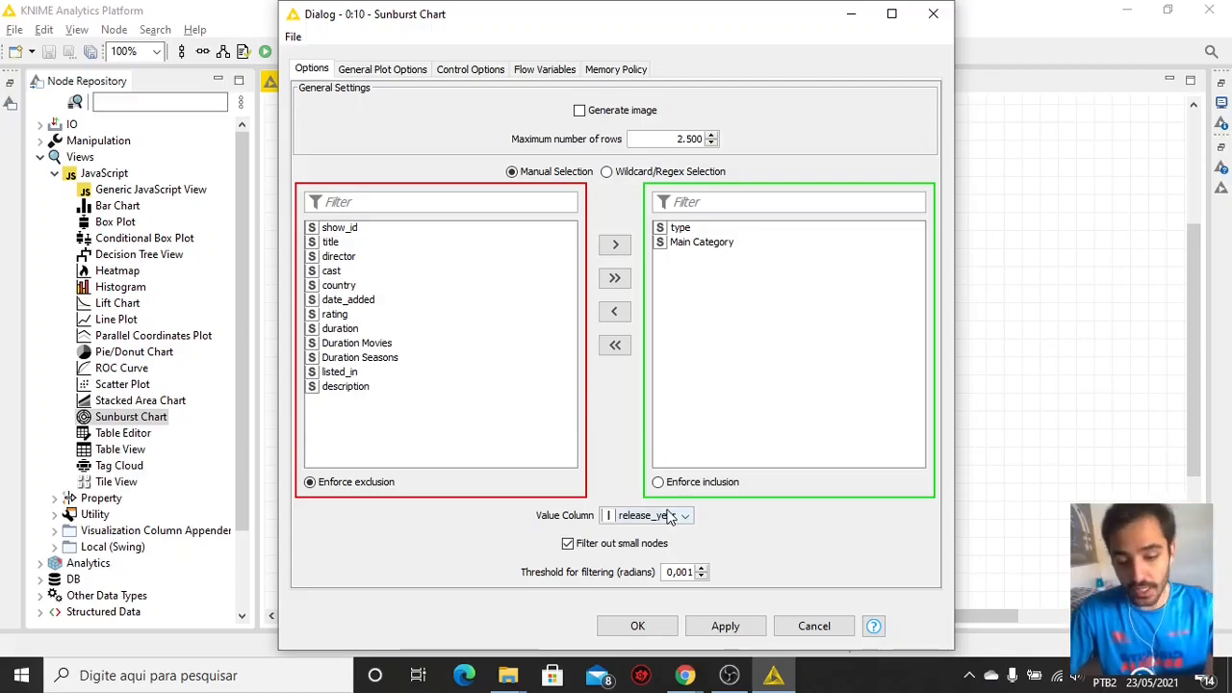
{"action": "left_click", "coordinate": [662, 621]}
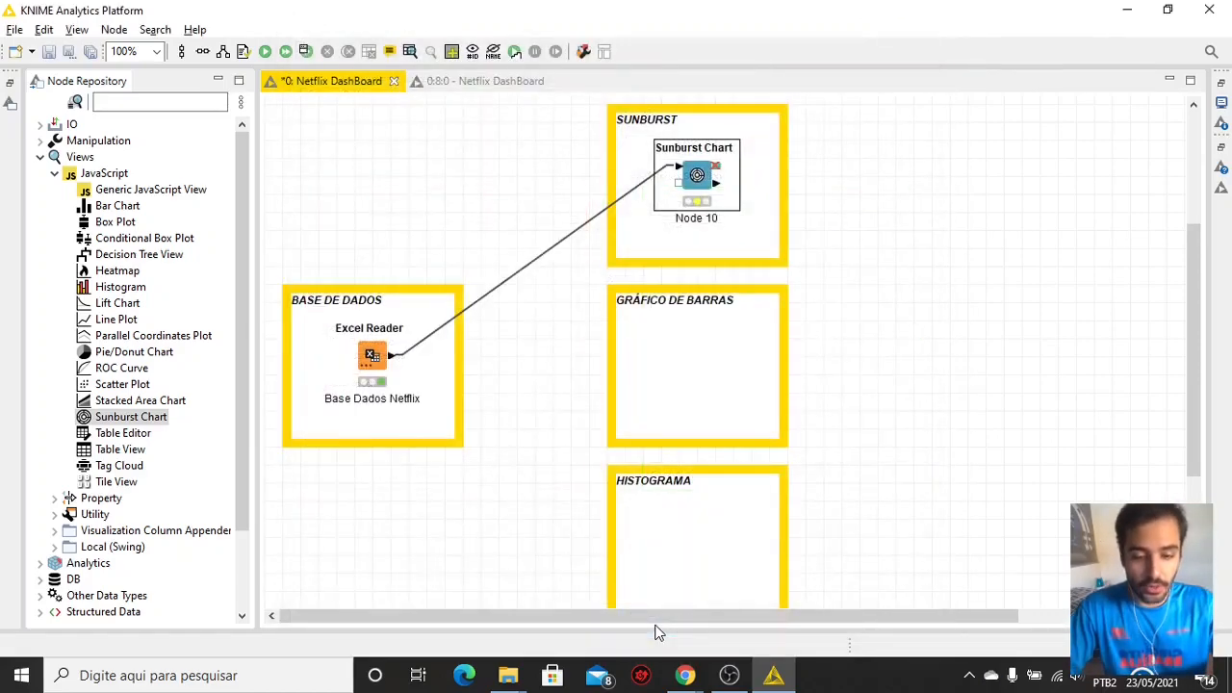
Execute the Sunburst Chart node and view its interactive chart.
{"action": "key", "text": "F7"}
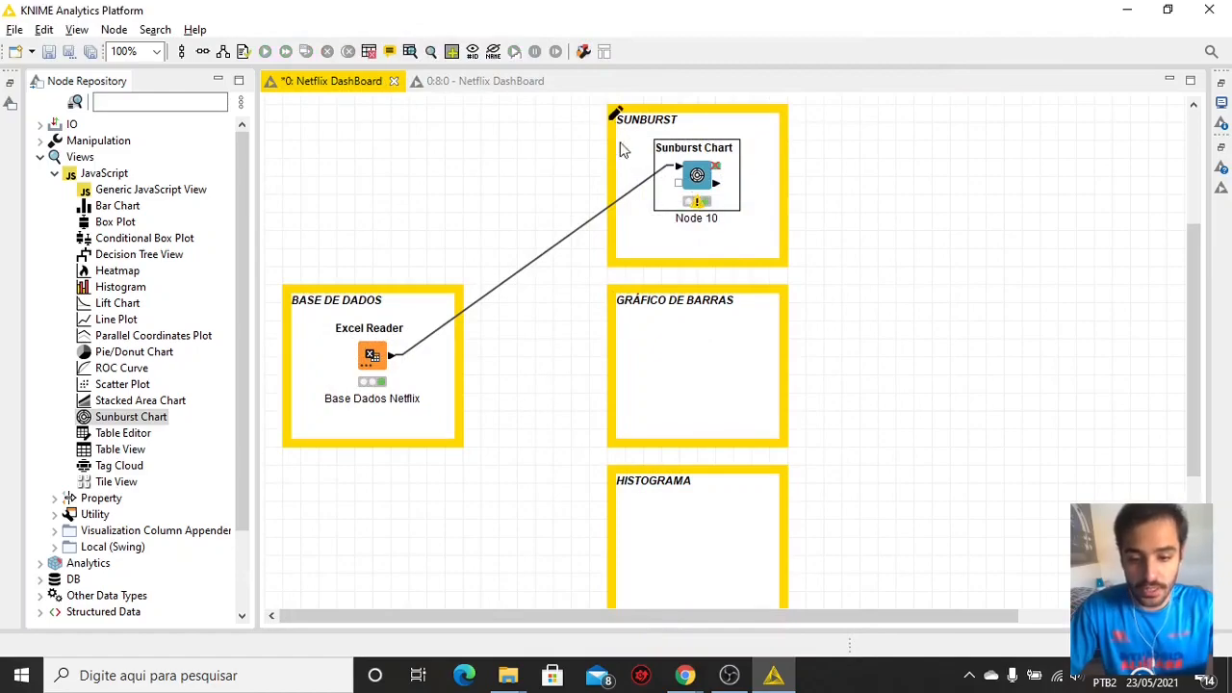
{"action": "right_click", "coordinate": [697, 177]}
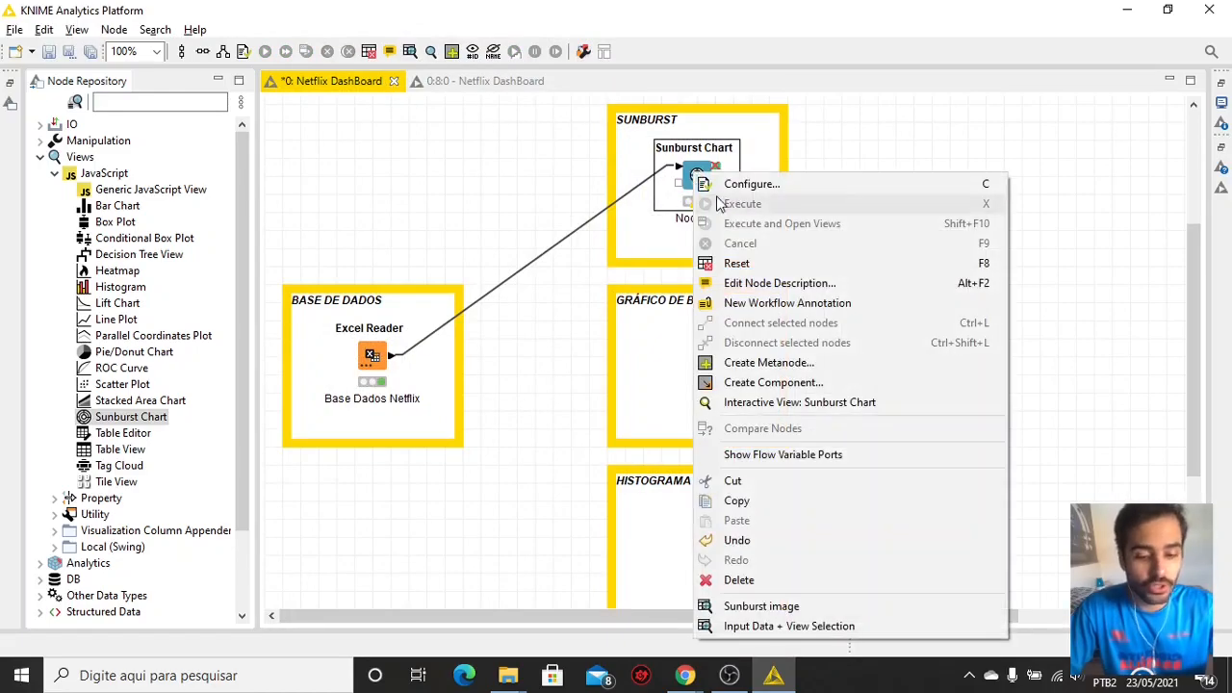
{"action": "left_click", "coordinate": [762, 407]}
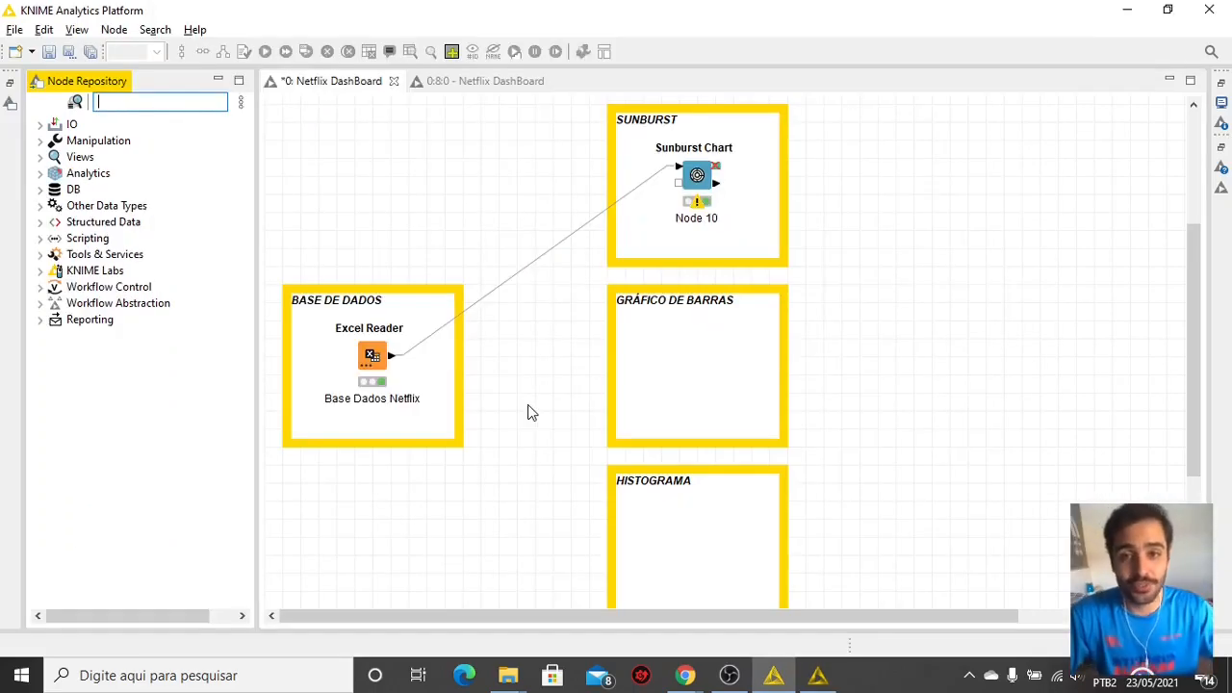
{"action": "key", "text": "ctrl+s"}
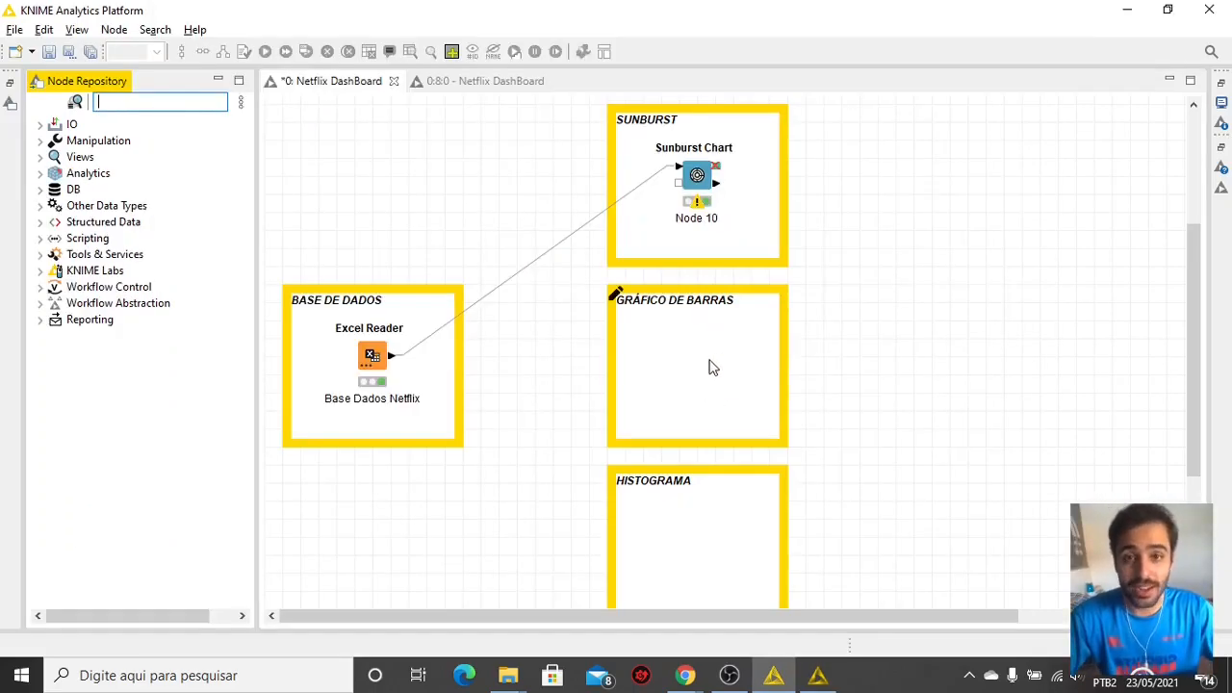
Add a Bar Chart node centred in the GRÁFICO DE BARRAS box and a Histogram node in the HISTOGRAMA box.
{"action": "left_click", "coordinate": [40, 158]}
{"action": "left_click", "coordinate": [55, 173]}
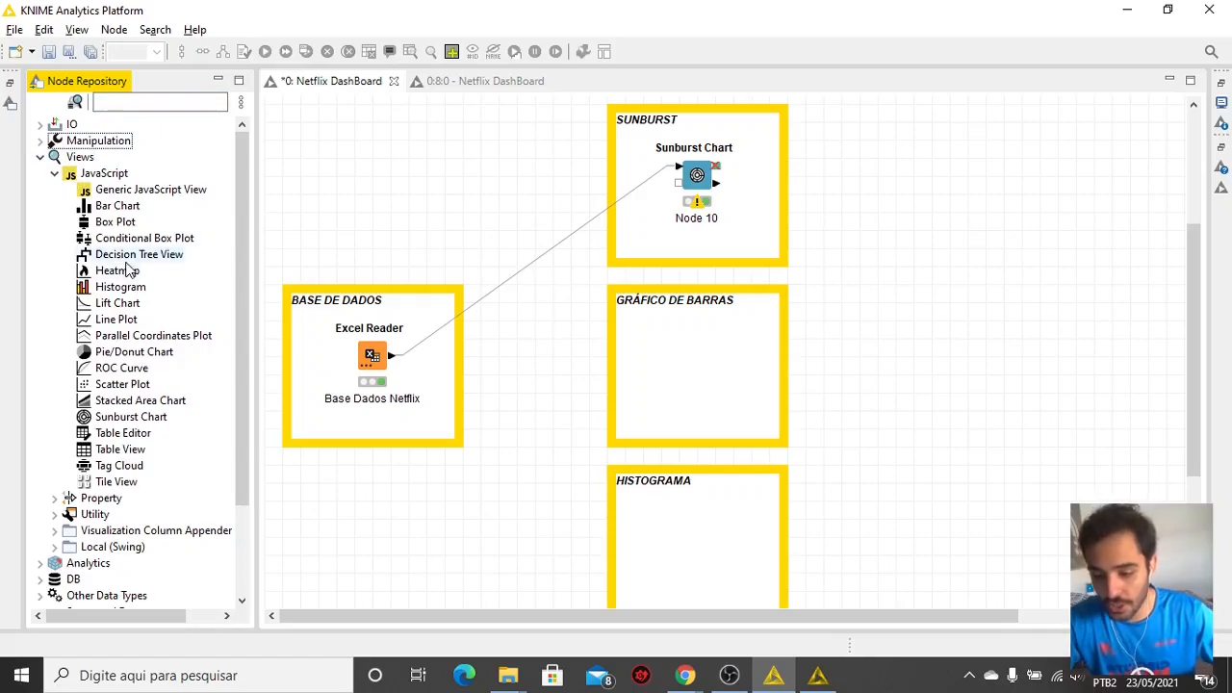
{"action": "left_click_drag", "start_coordinate": [117, 206], "coordinate": [700, 361]}
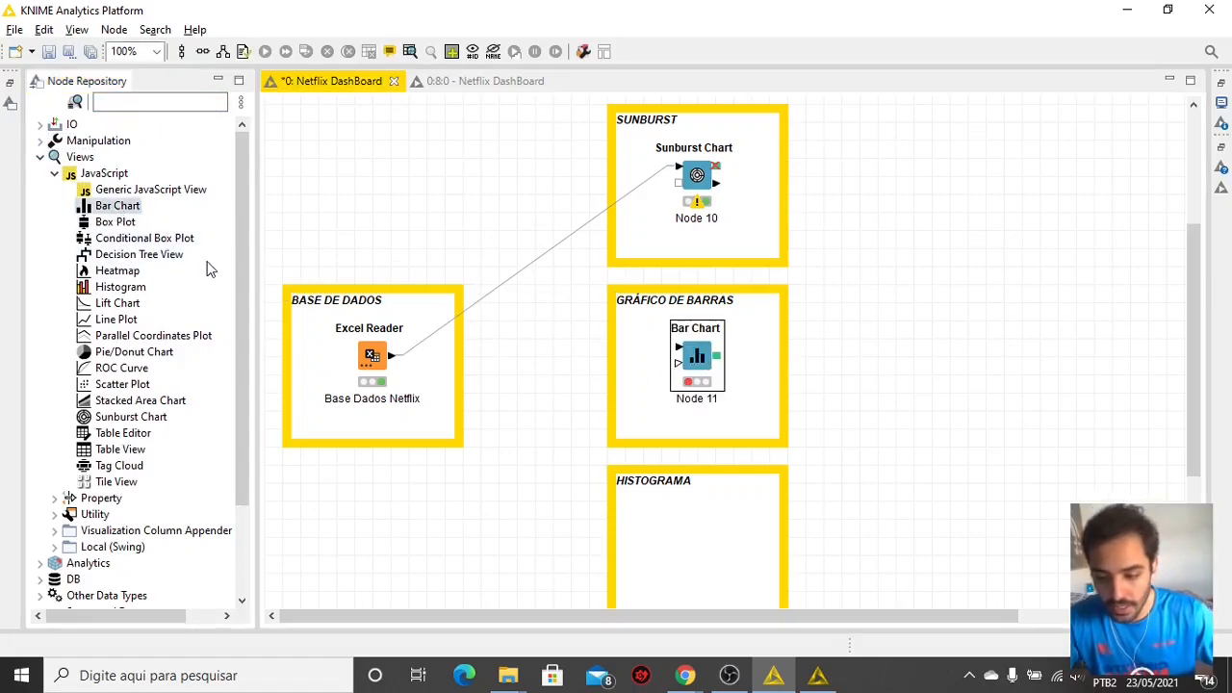
{"action": "left_click_drag", "start_coordinate": [135, 286], "coordinate": [701, 562]}
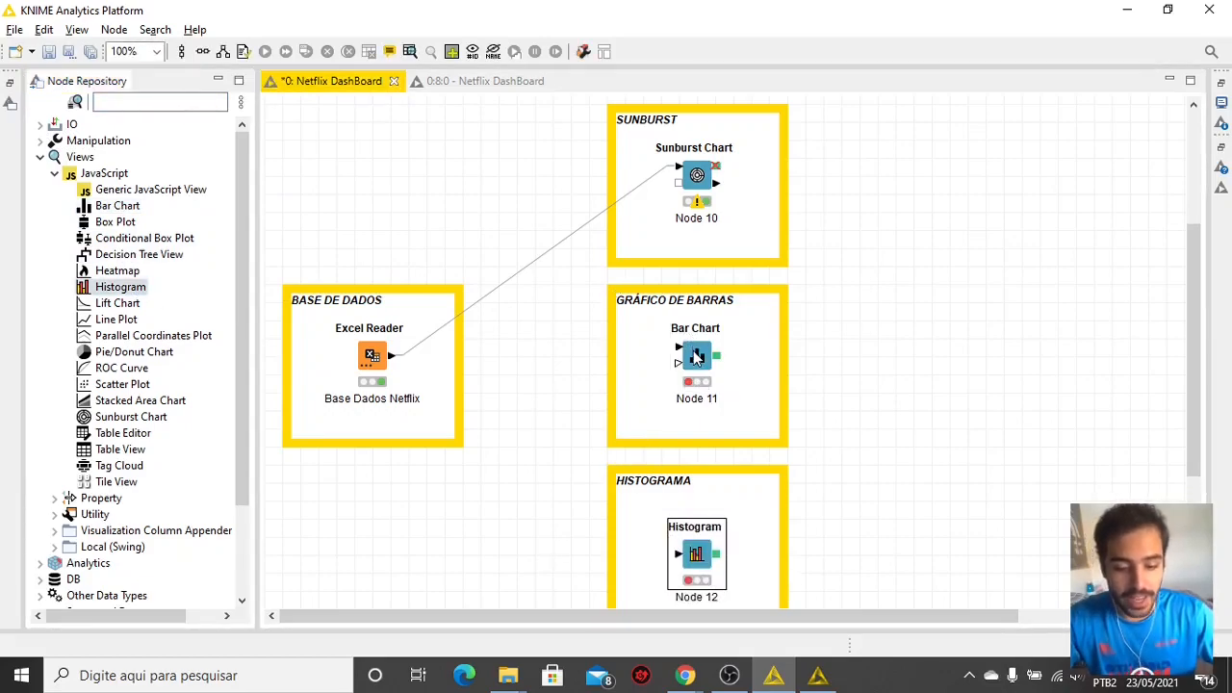
{"action": "left_click", "coordinate": [694, 364]}
{"action": "left_click_drag", "start_coordinate": [694, 364], "coordinate": [694, 382]}
{"action": "left_click", "coordinate": [536, 391]}
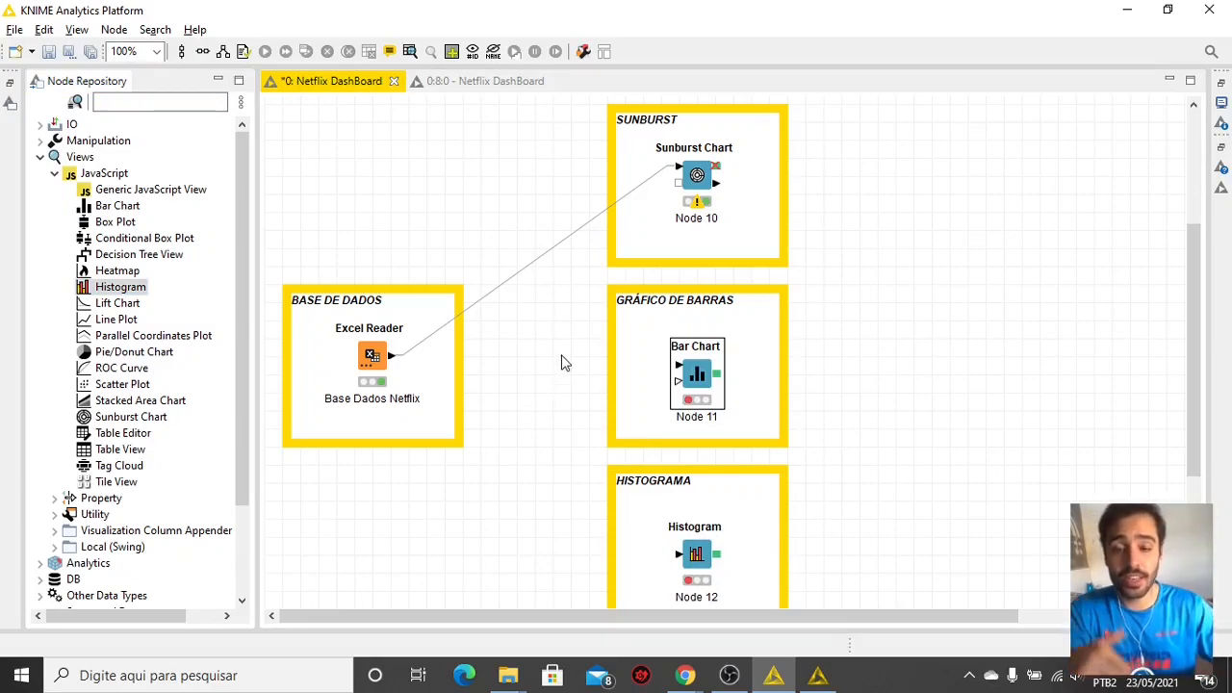
Search the node repository for "filter", add a Row Splitter beside the BASE DE DADOS box and feed it from the Excel Reader.
{"action": "left_click", "coordinate": [547, 392]}
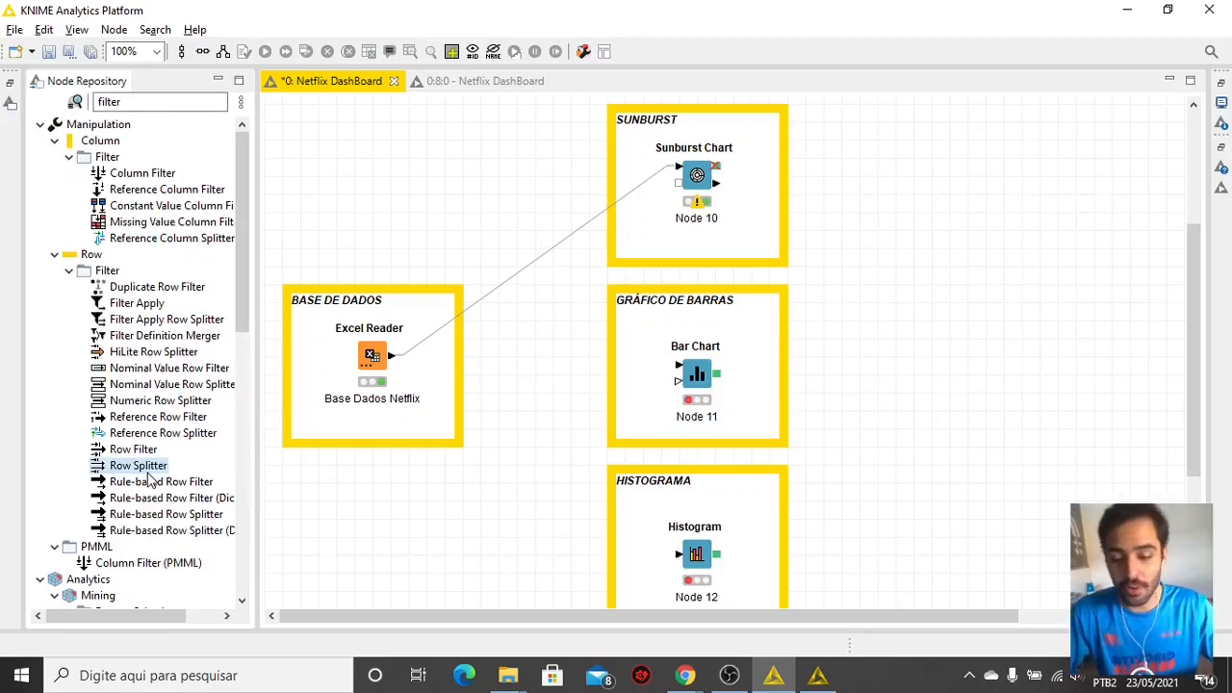
{"action": "left_click_drag", "start_coordinate": [147, 473], "coordinate": [544, 380]}
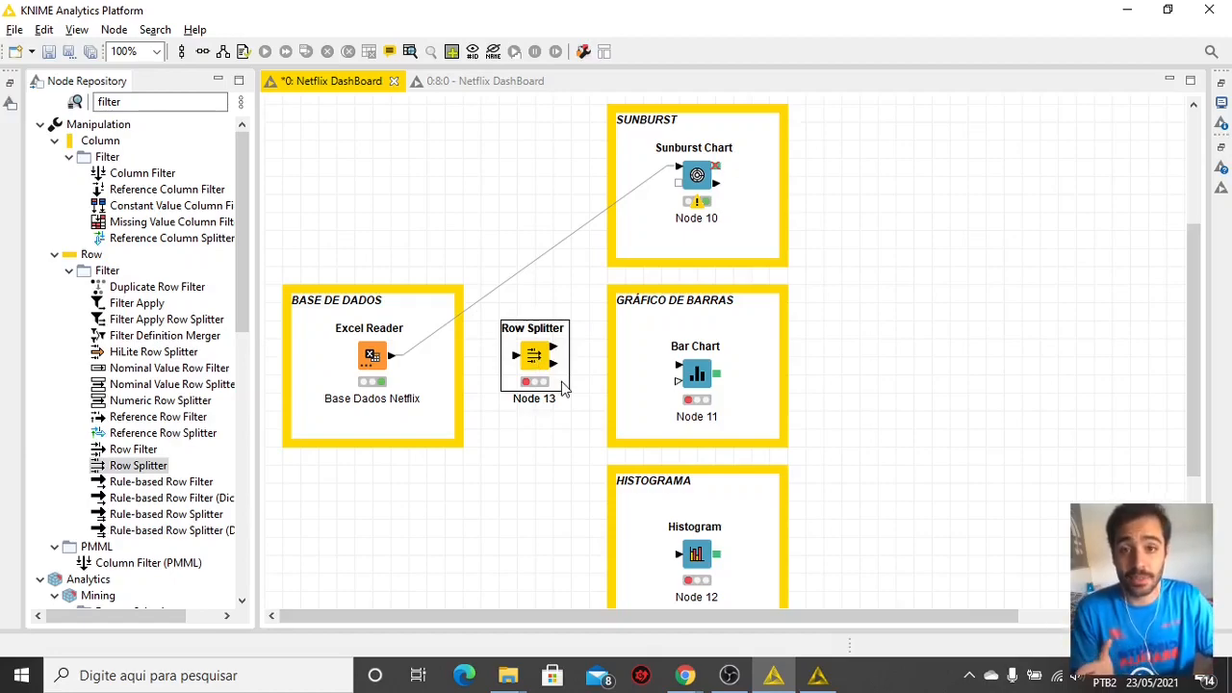
{"action": "left_click_drag", "start_coordinate": [391, 355], "coordinate": [531, 357]}
{"action": "left_click", "coordinate": [537, 360]}
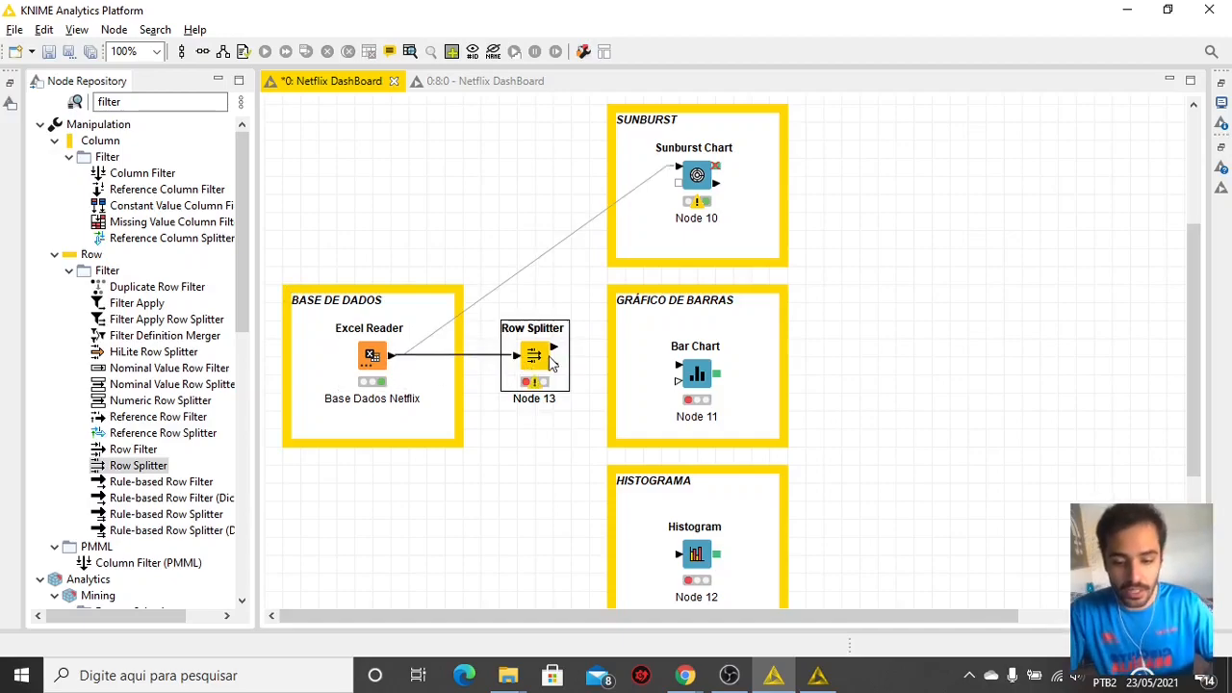
Configure the Row Splitter to include rows whose type column matches the pattern TV Show.
{"action": "double_click", "coordinate": [544, 361]}
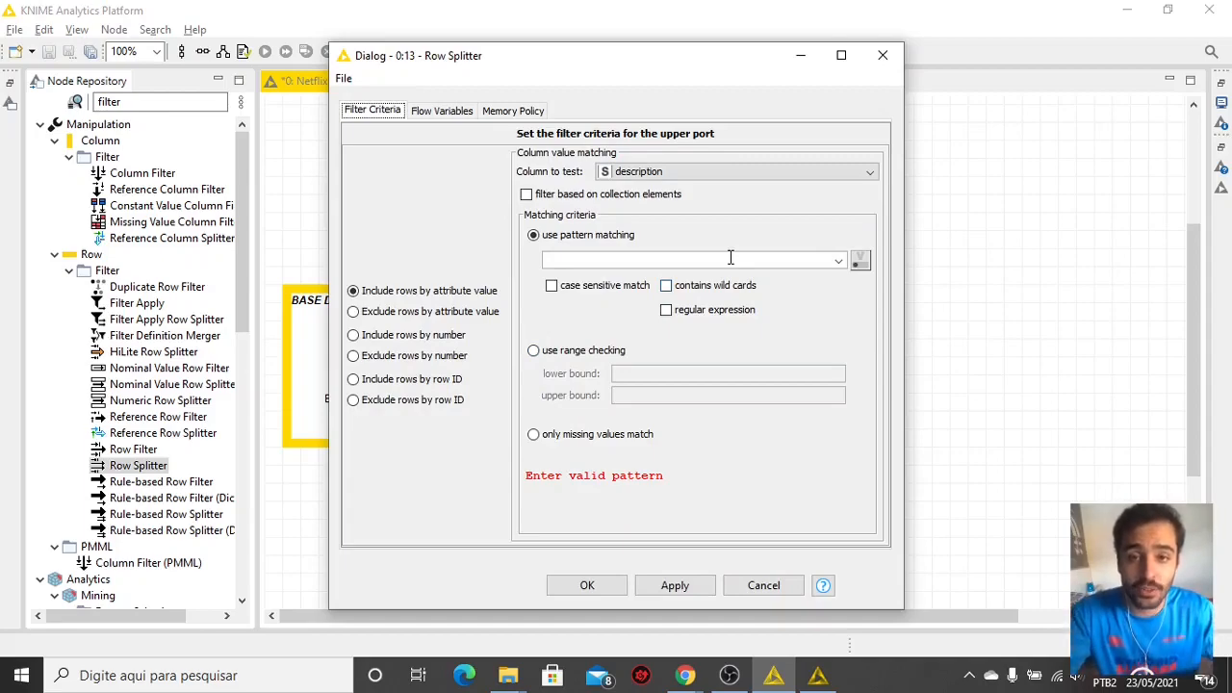
{"action": "left_click", "coordinate": [651, 171]}
{"action": "scroll", "coordinate": [878, 252], "scroll_direction": "up", "scroll_amount": 3}
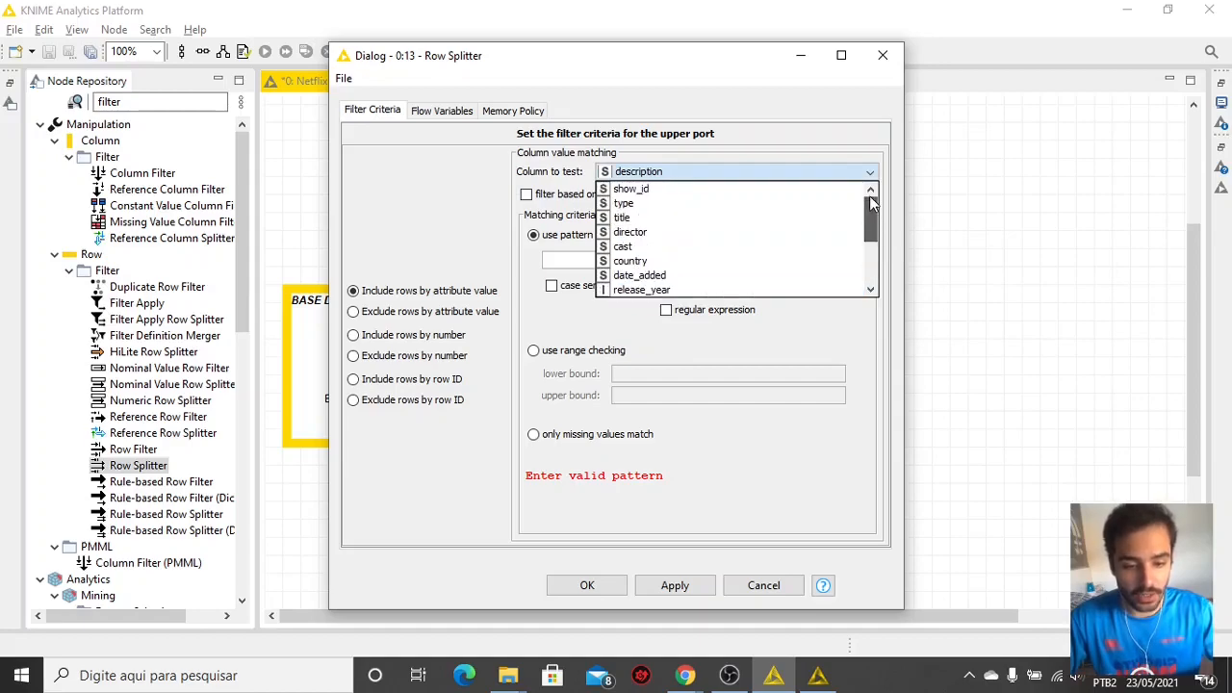
{"action": "left_click", "coordinate": [742, 203]}
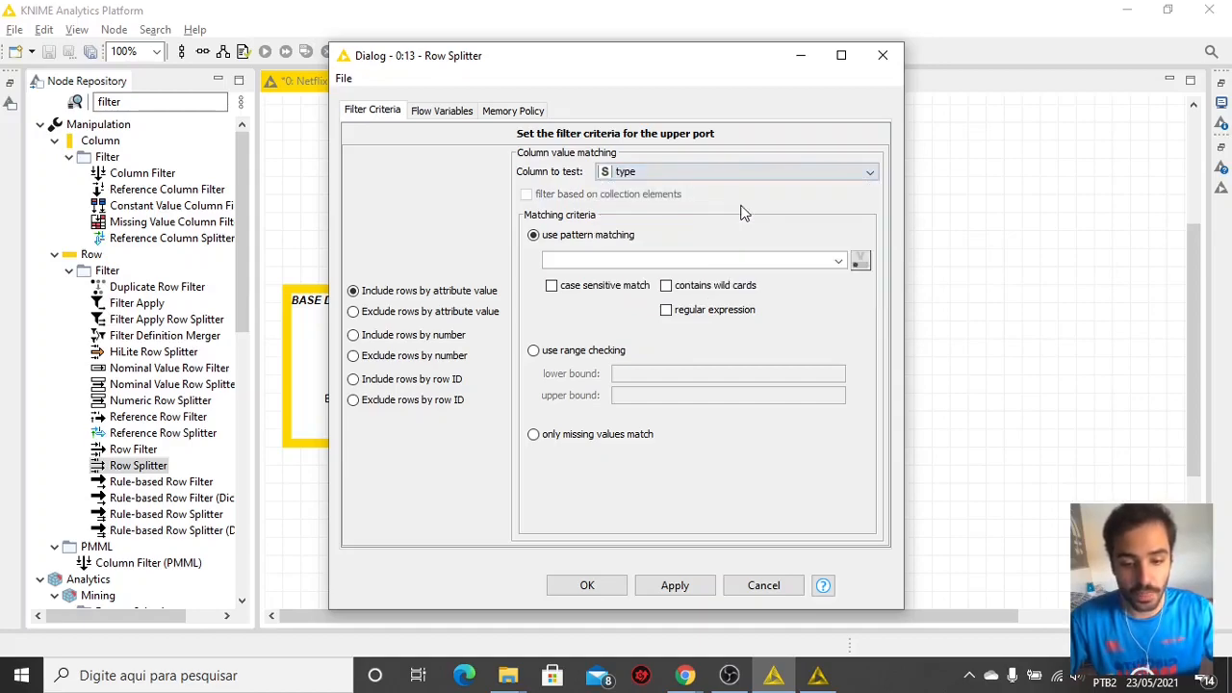
{"action": "left_click", "coordinate": [840, 261]}
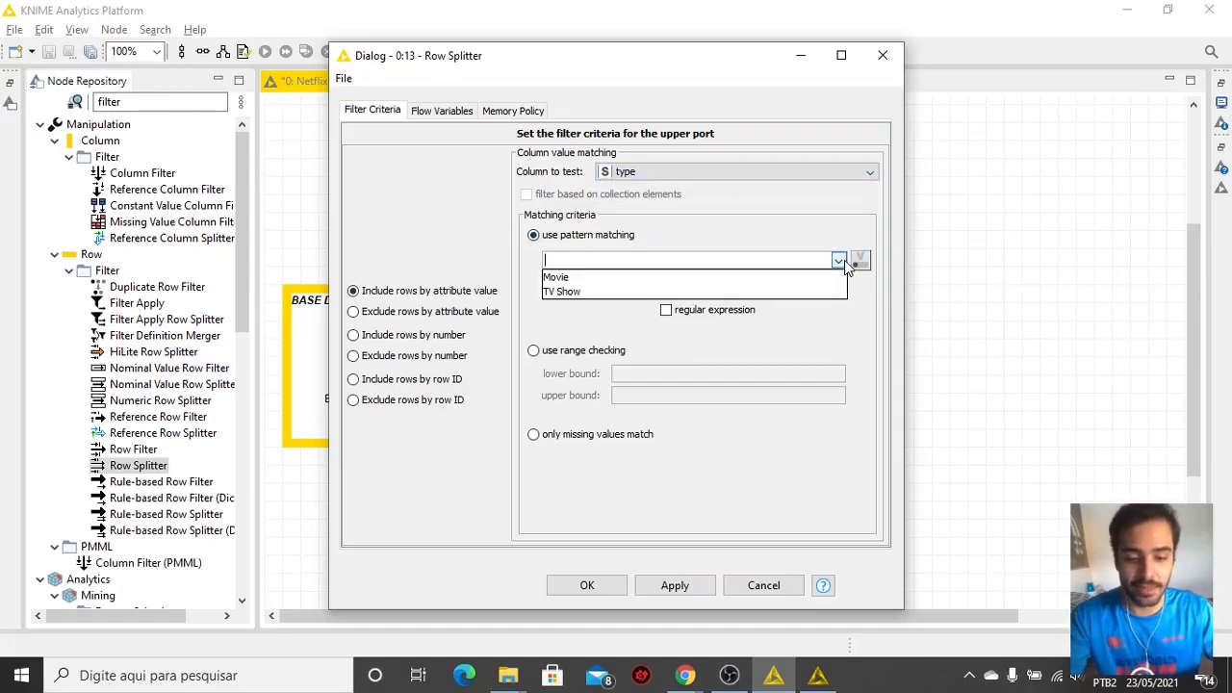
{"action": "left_click", "coordinate": [749, 289]}
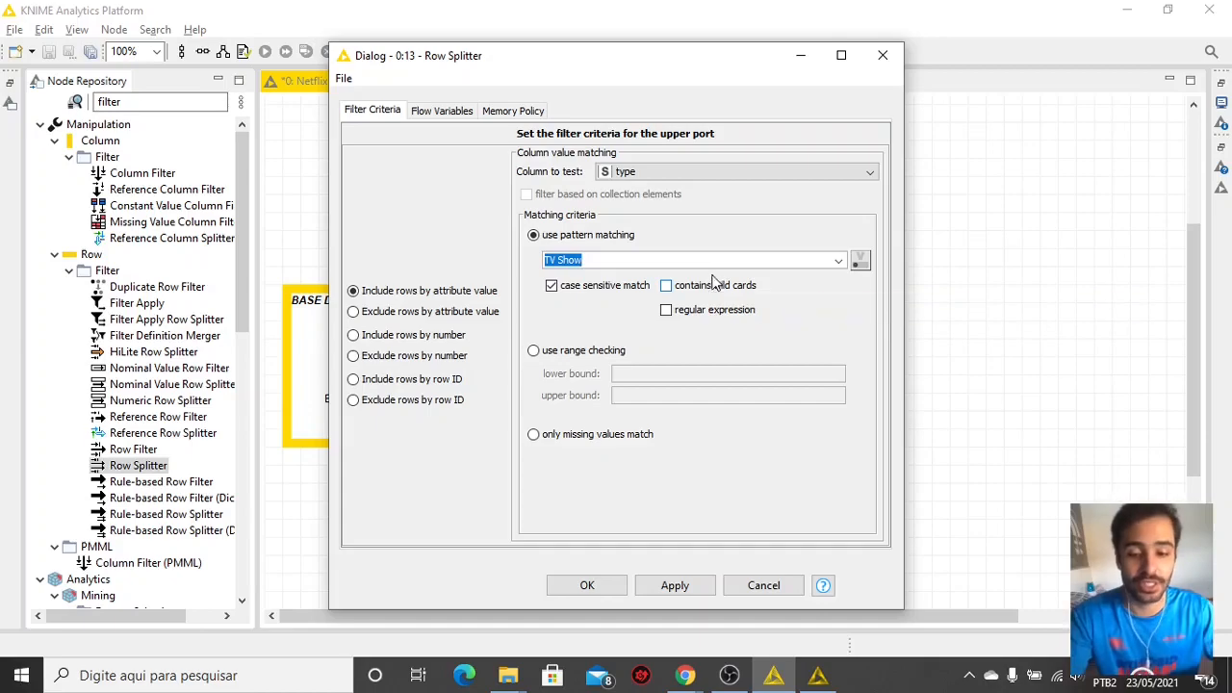
{"action": "left_click", "coordinate": [587, 585]}
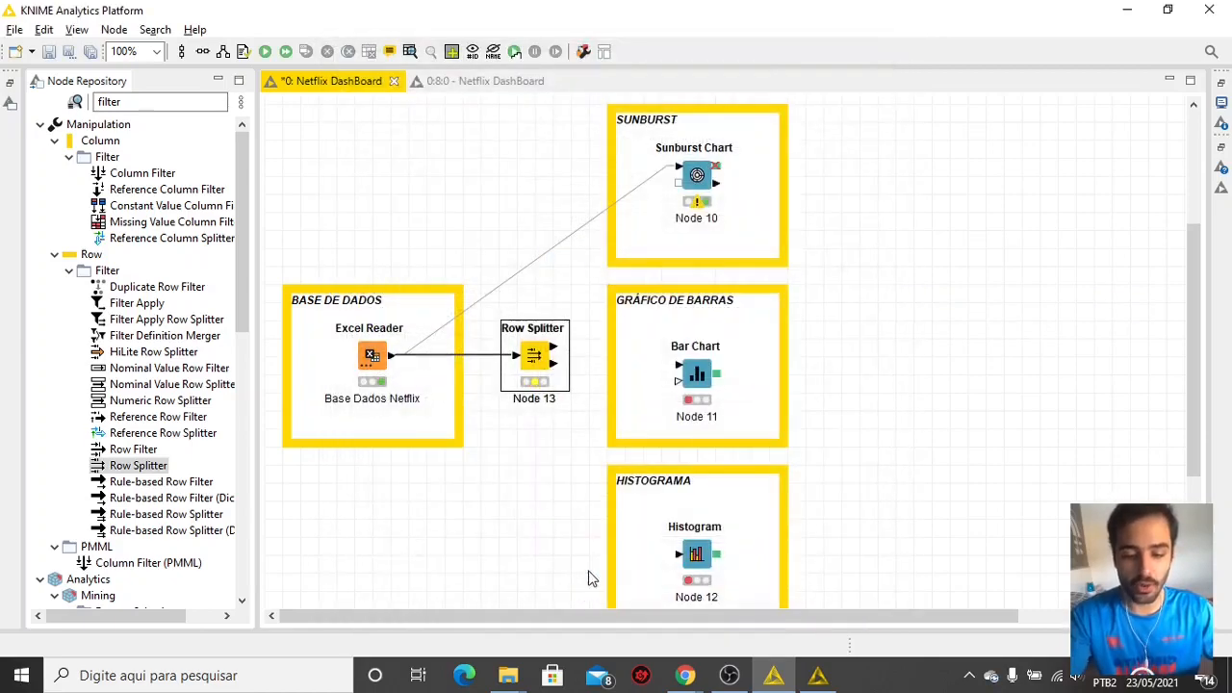
Execute the Row Splitter and look through its Filtered output table.
{"action": "left_click", "coordinate": [265, 51]}
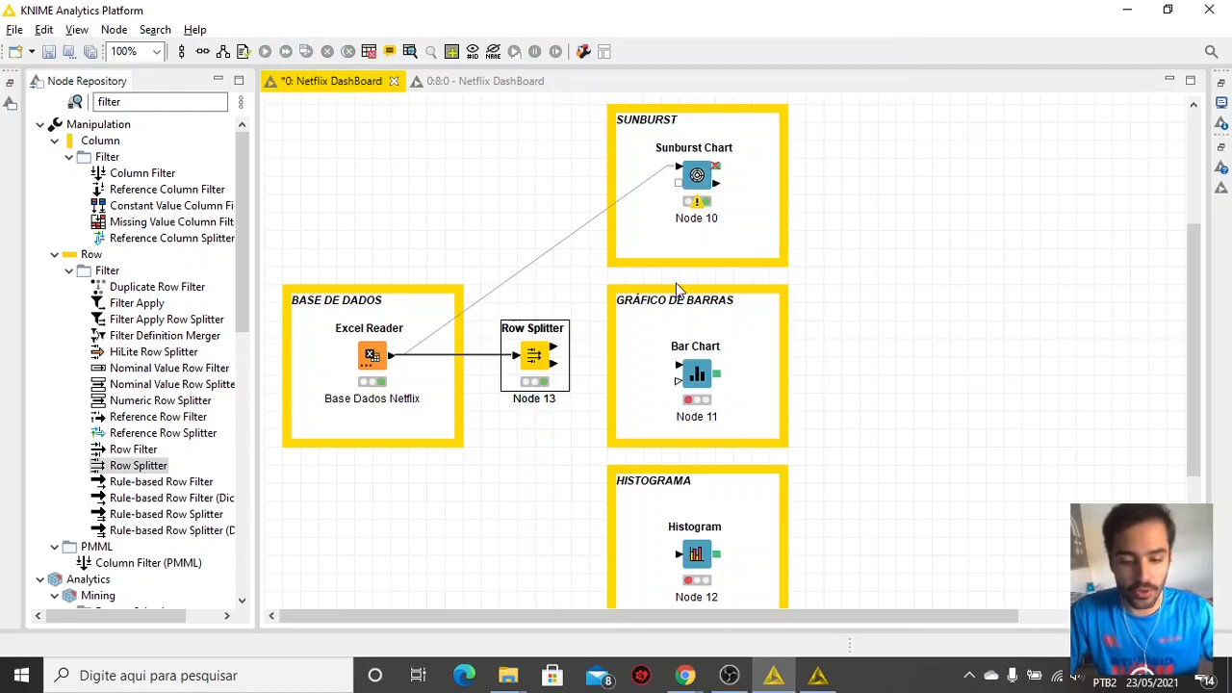
{"action": "right_click", "coordinate": [547, 352]}
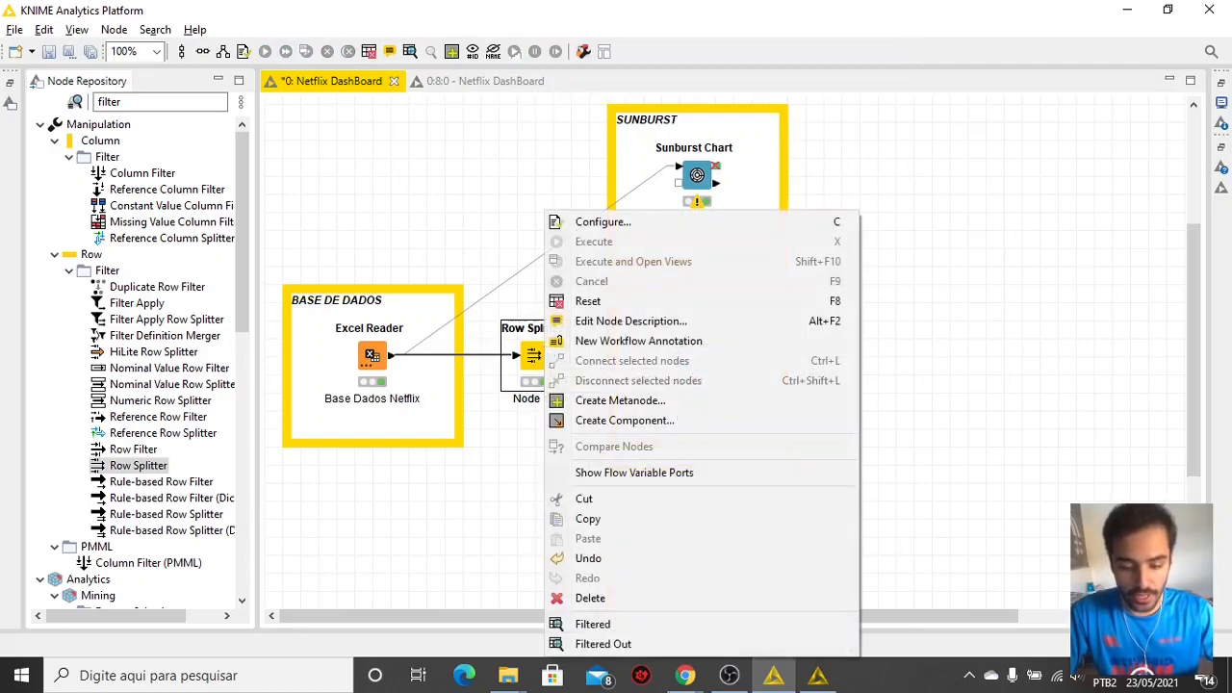
{"action": "left_click", "coordinate": [596, 625]}
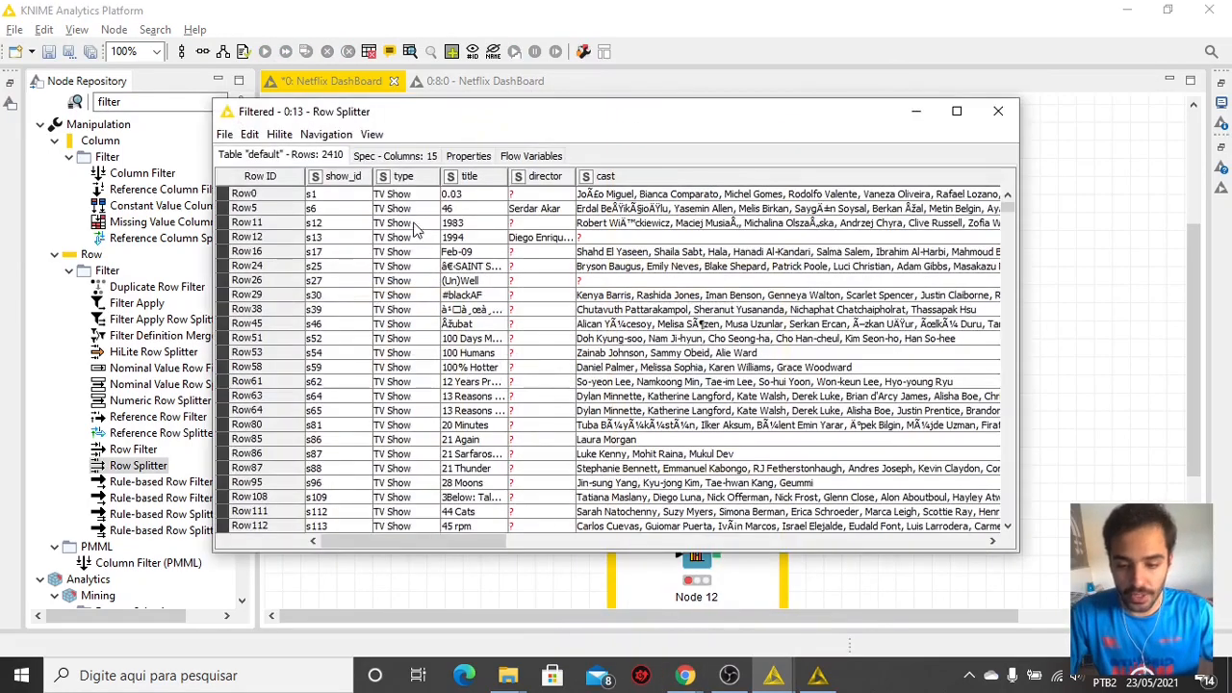
{"action": "left_click_drag", "start_coordinate": [1009, 205], "coordinate": [1011, 481]}
{"action": "left_click", "coordinate": [1001, 113]}
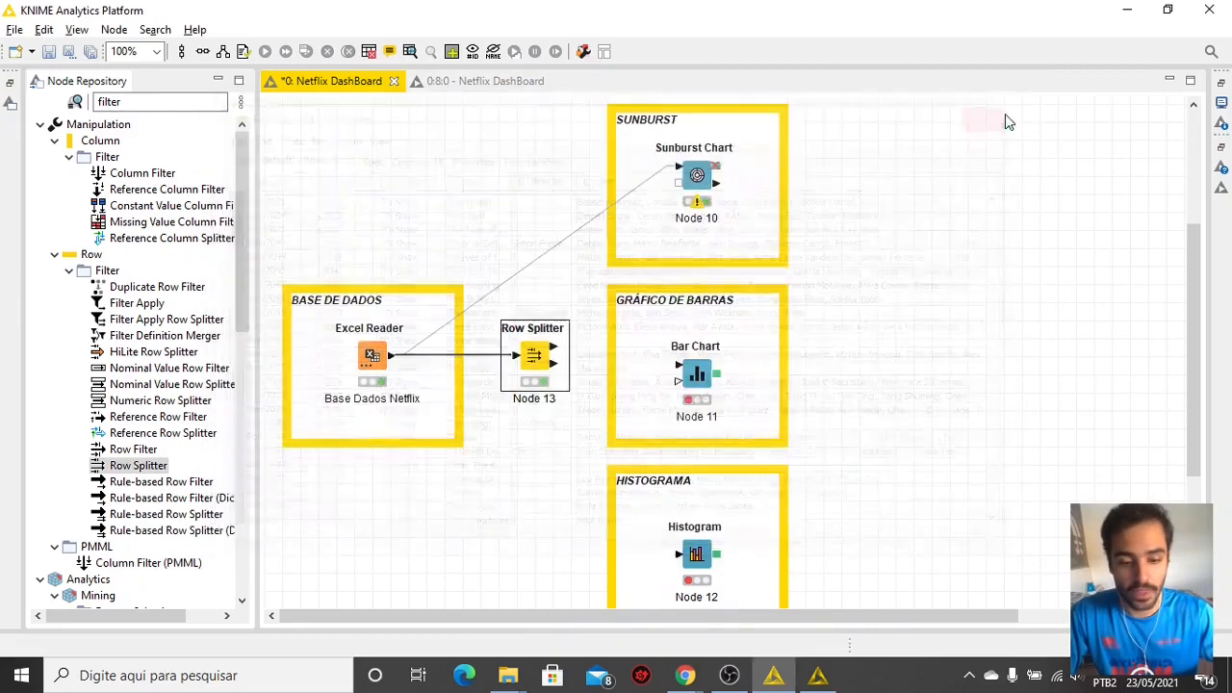
Connect the Row Splitter's upper output to the Bar Chart and its lower output to the Histogram.
{"action": "left_click", "coordinate": [578, 342]}
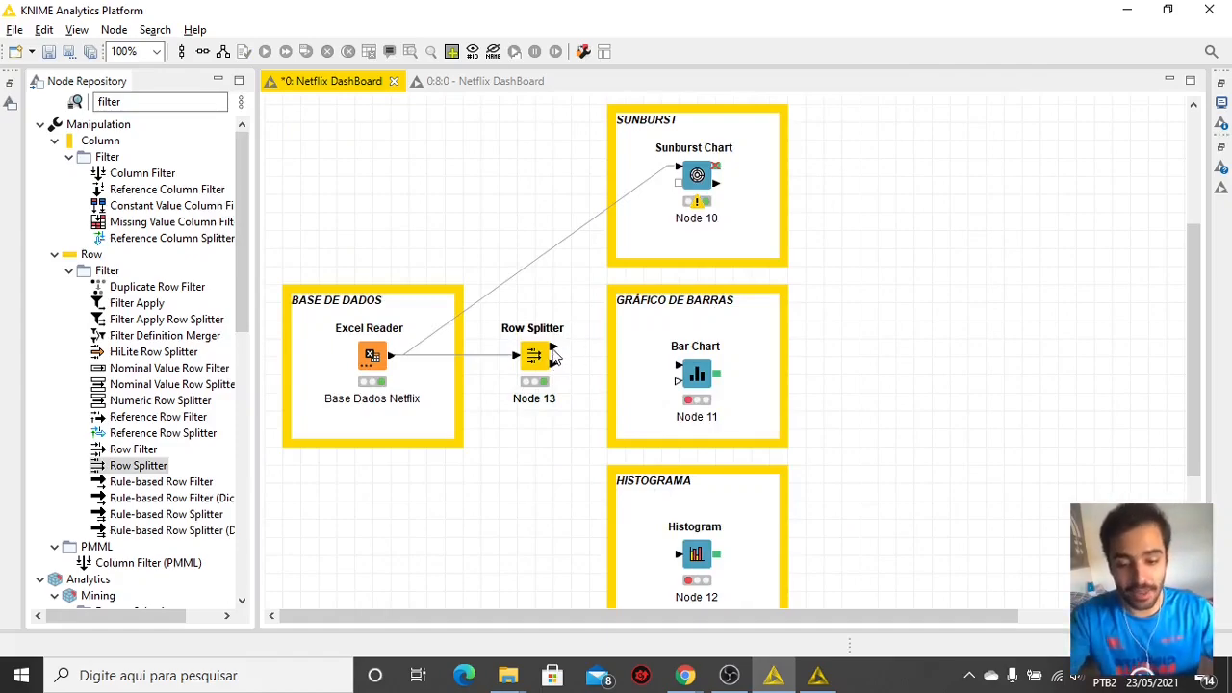
{"action": "left_click_drag", "start_coordinate": [556, 348], "coordinate": [680, 366]}
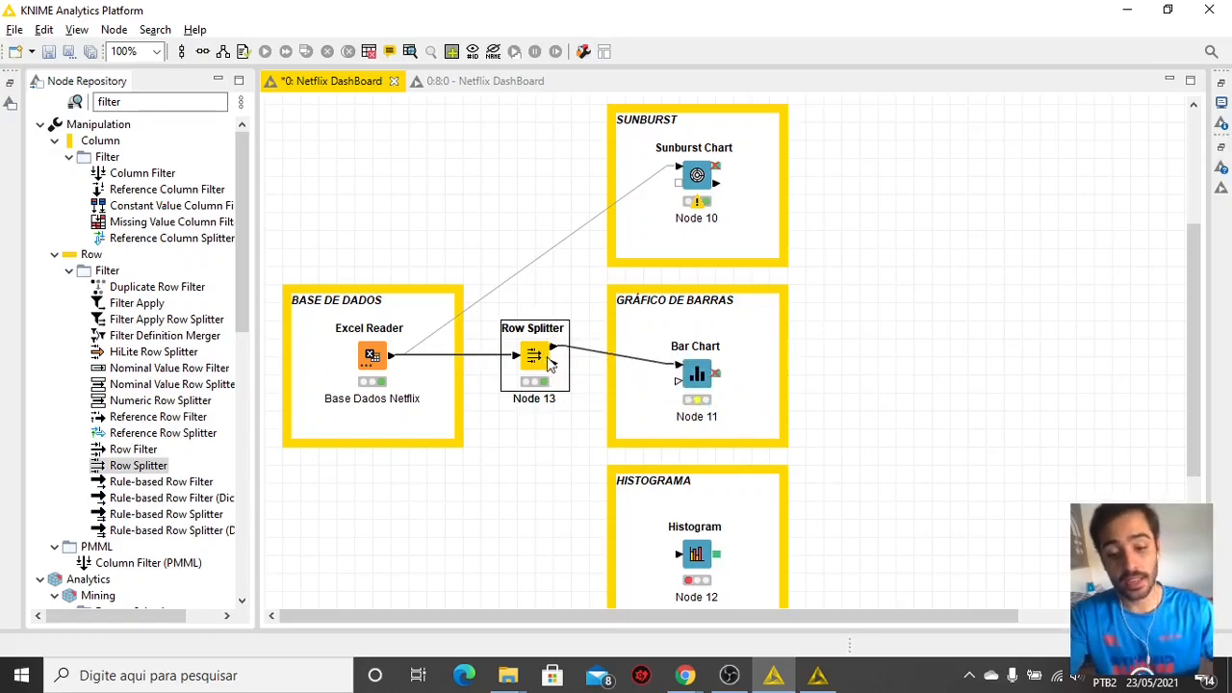
{"action": "left_click_drag", "start_coordinate": [553, 364], "coordinate": [688, 561]}
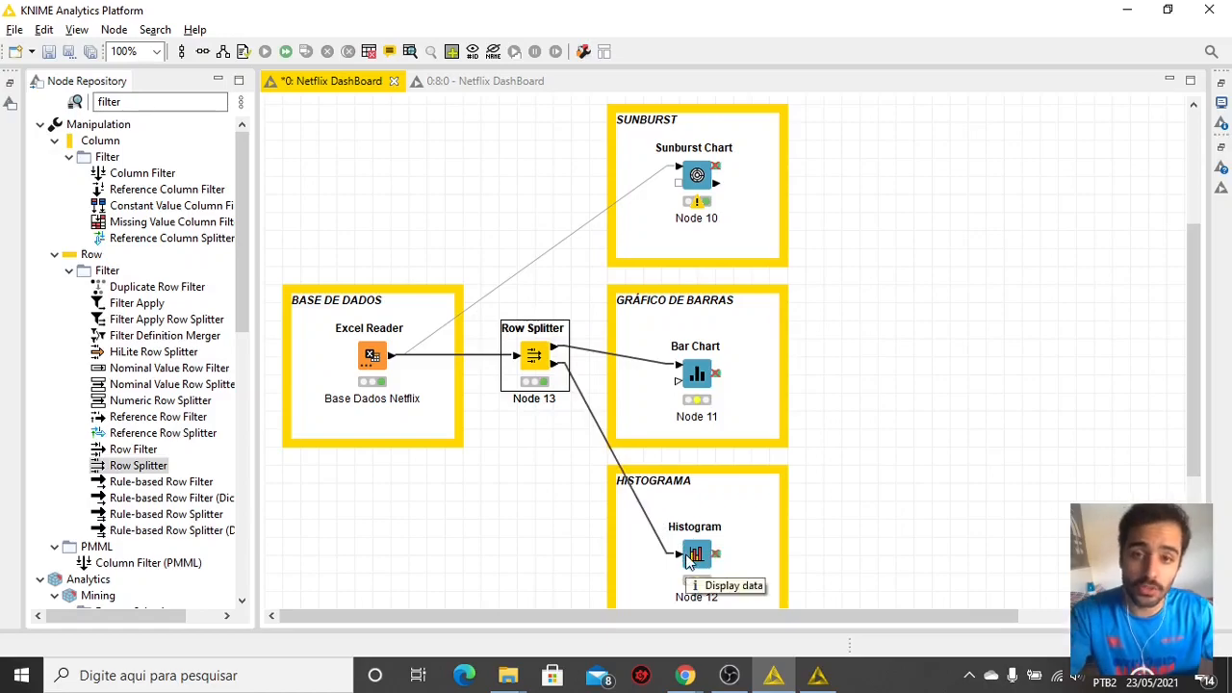
Configure the Bar Chart with Duration Seasons as its category column, reviewing the title and axis label options.
{"action": "left_click", "coordinate": [697, 374]}
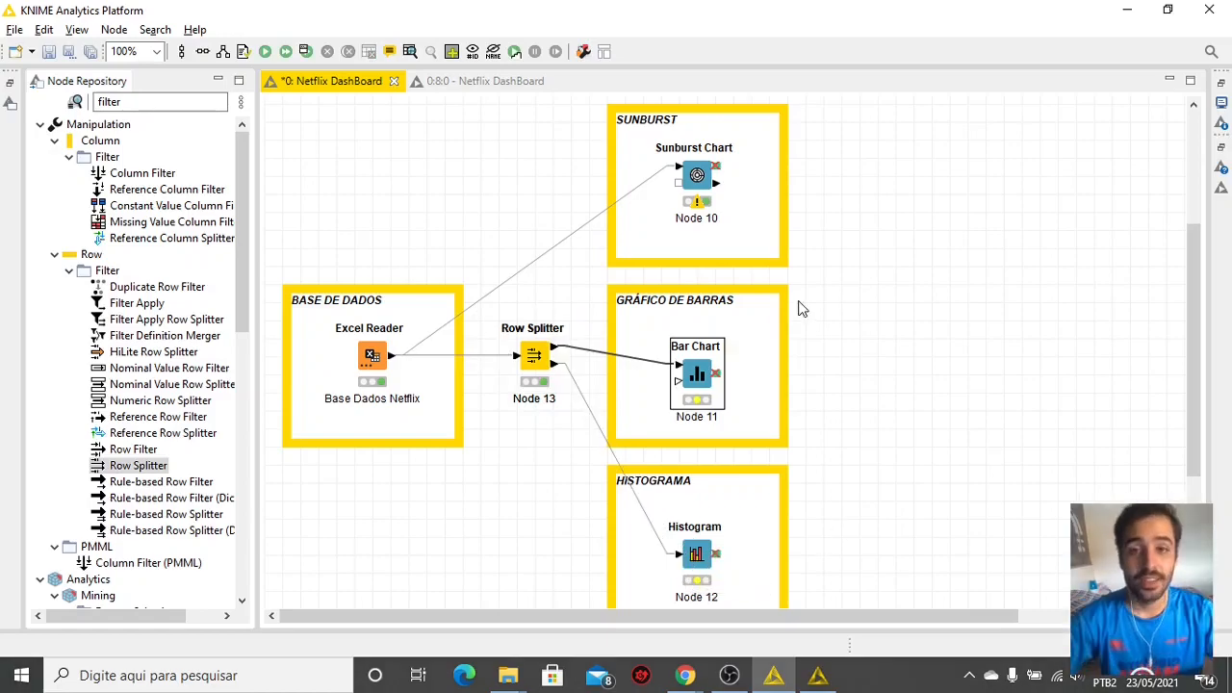
{"action": "double_click", "coordinate": [702, 388]}
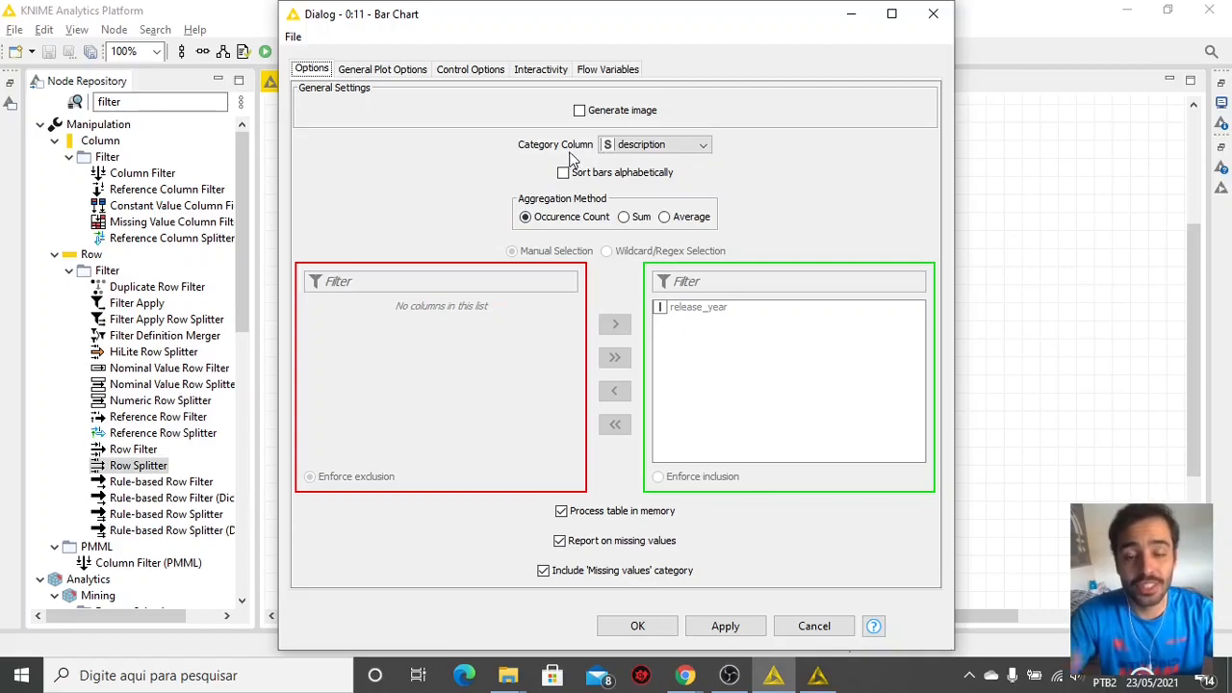
{"action": "left_click", "coordinate": [658, 149]}
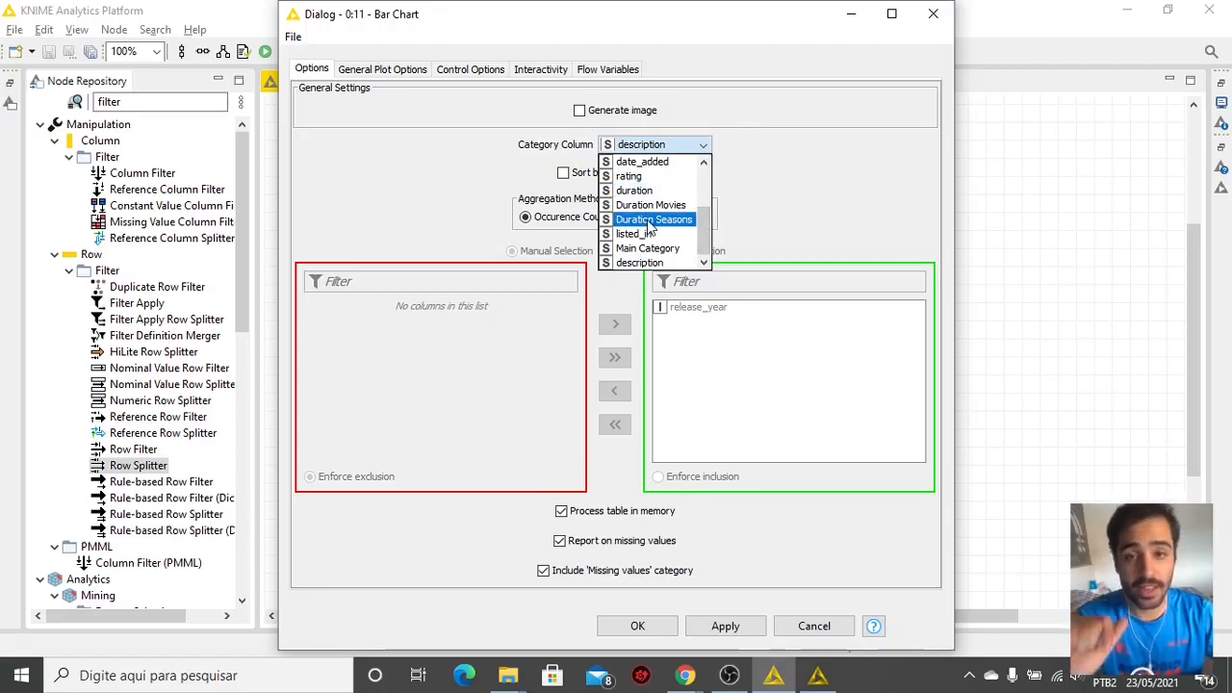
{"action": "left_click", "coordinate": [654, 220]}
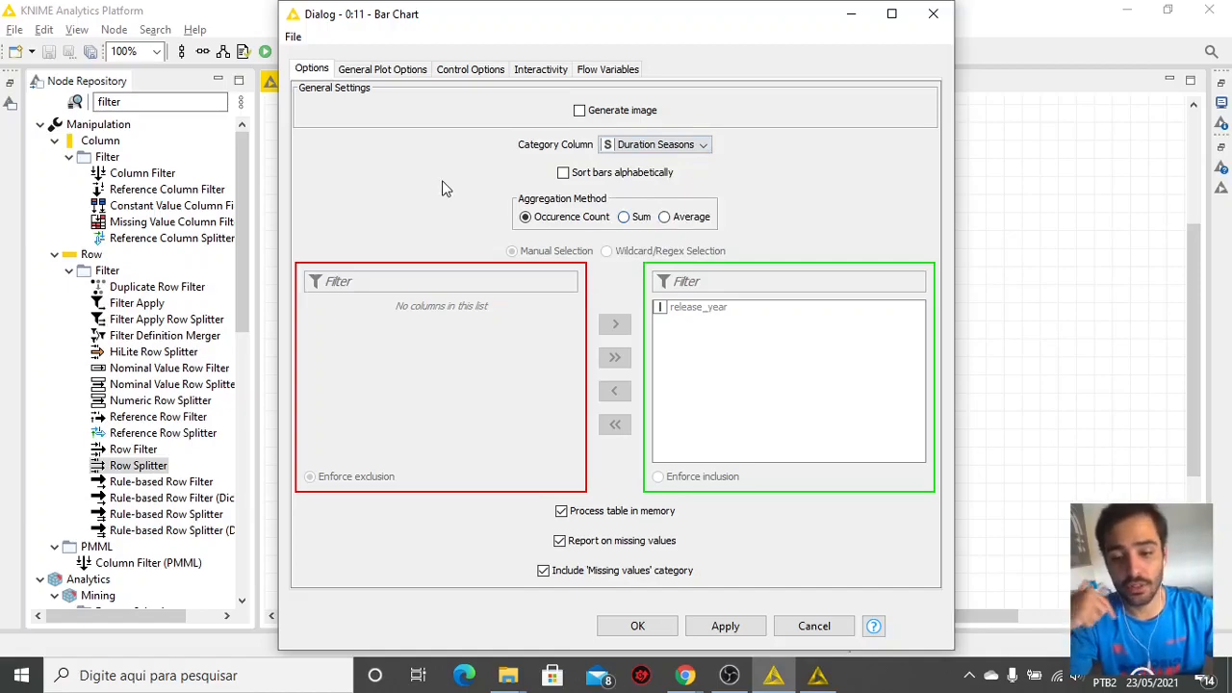
{"action": "left_click", "coordinate": [365, 75]}
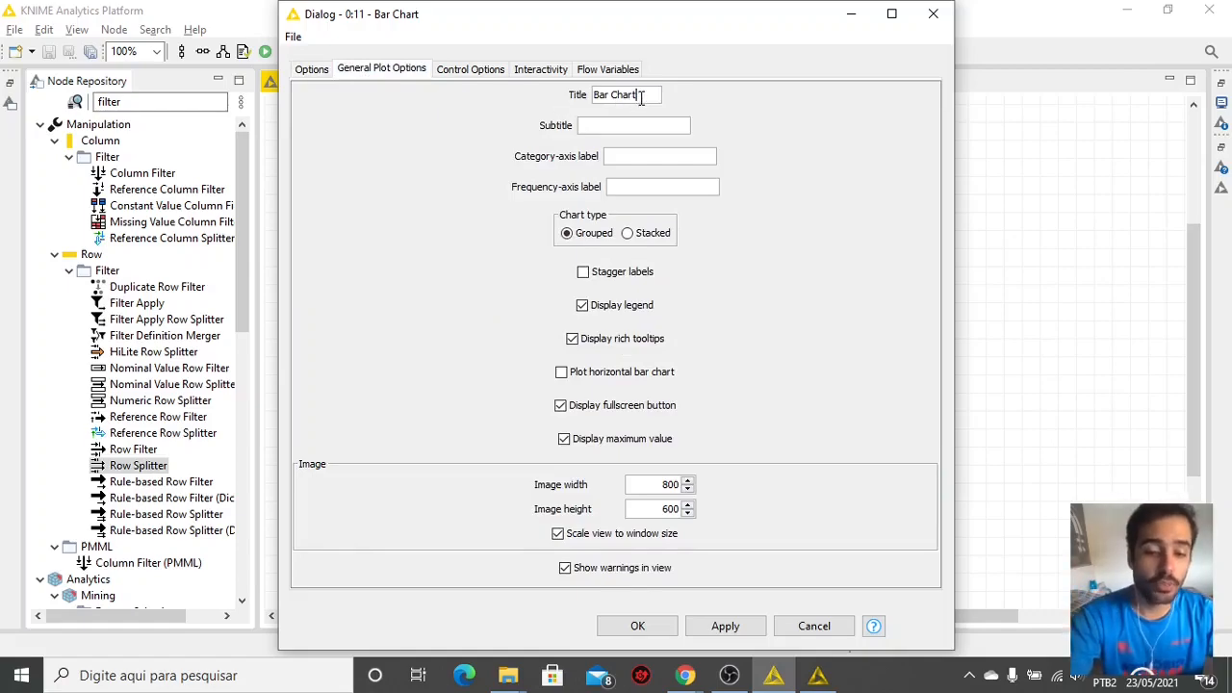
{"action": "left_click_drag", "start_coordinate": [639, 94], "coordinate": [578, 96]}
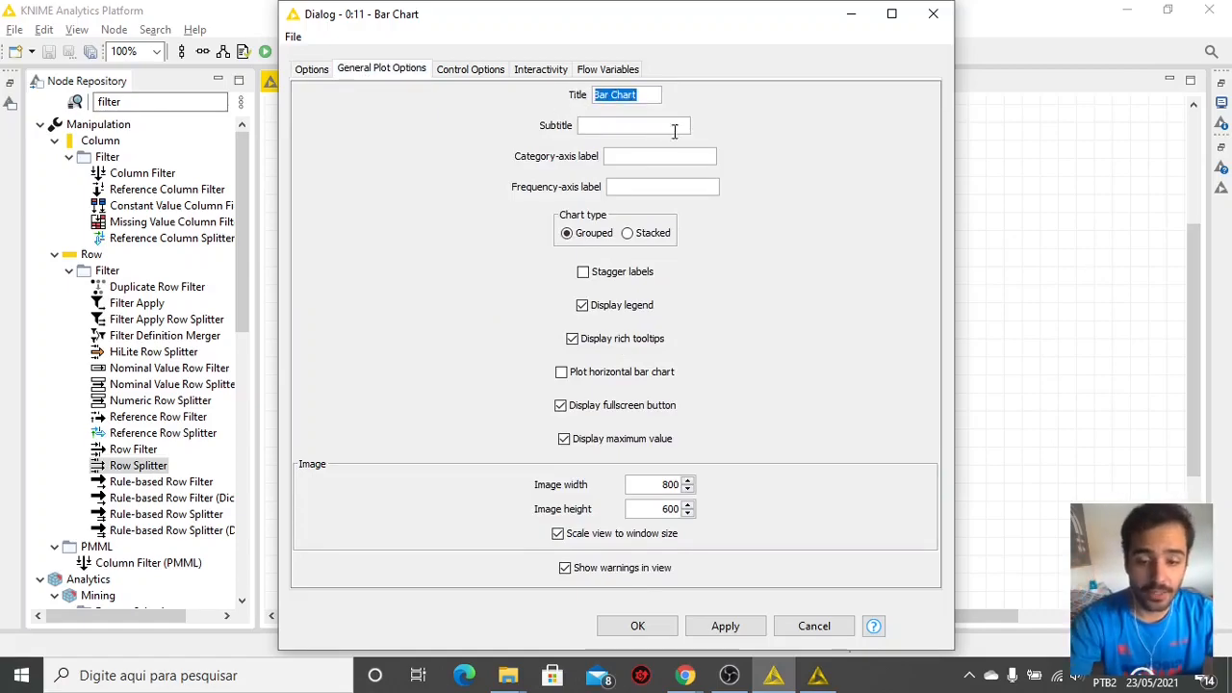
{"action": "left_click", "coordinate": [696, 154]}
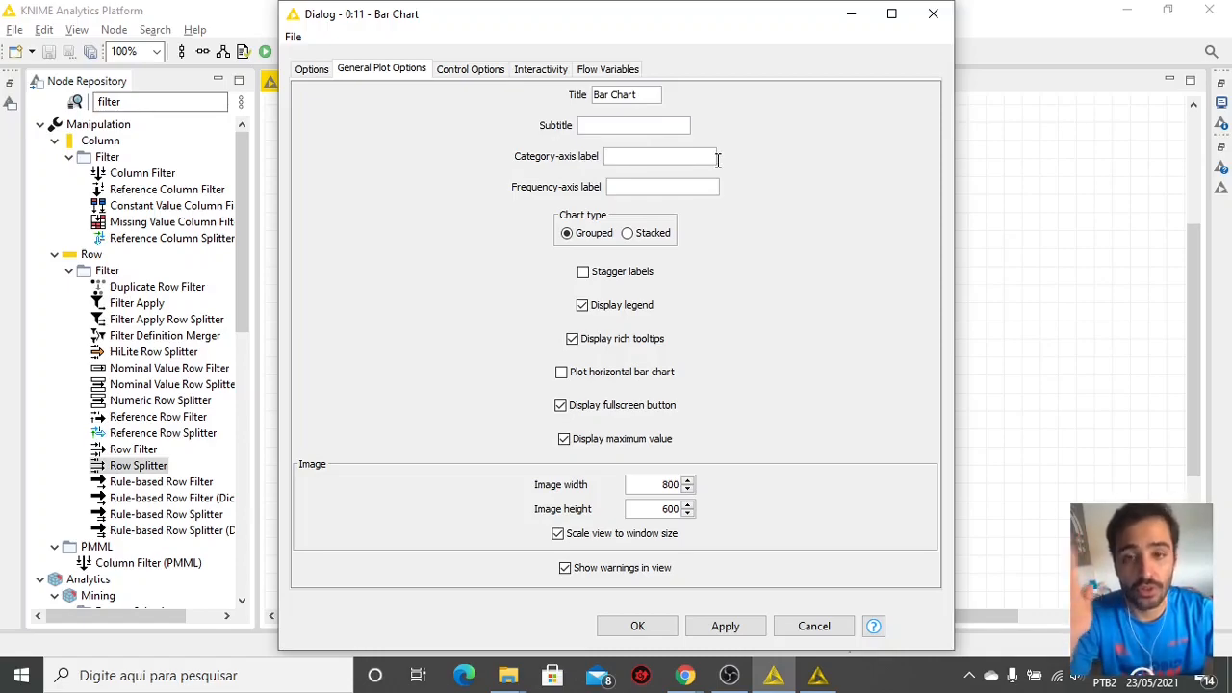
{"action": "left_click", "coordinate": [680, 190]}
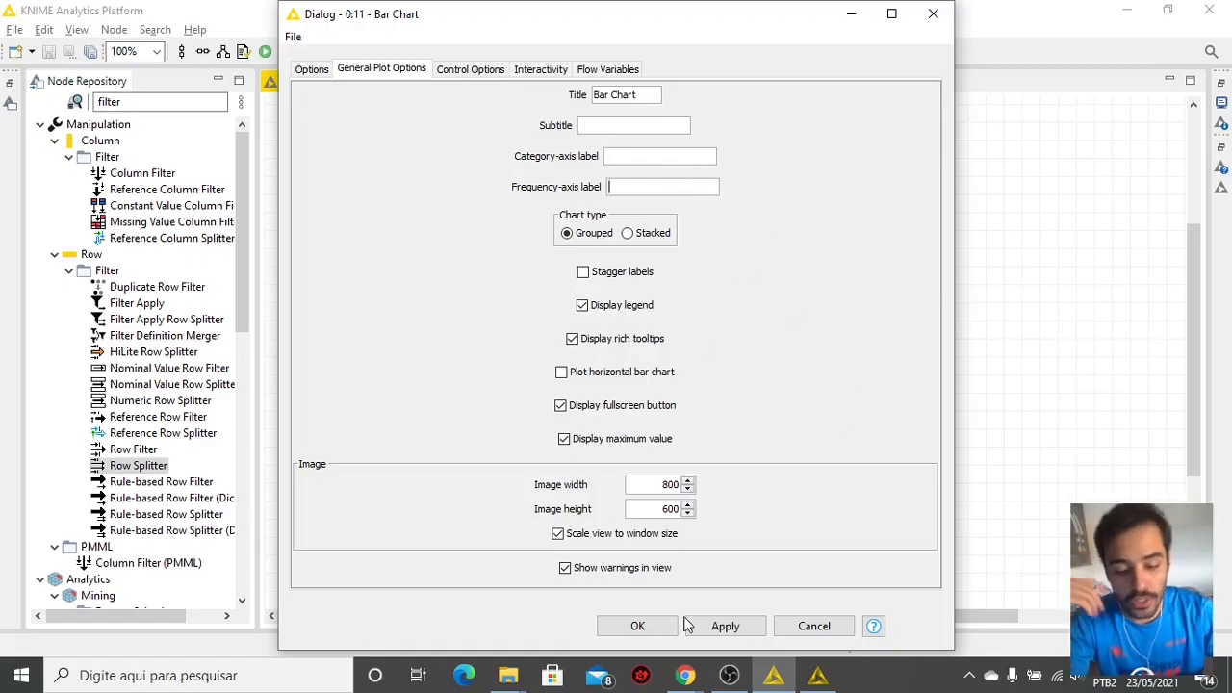
{"action": "left_click", "coordinate": [640, 626]}
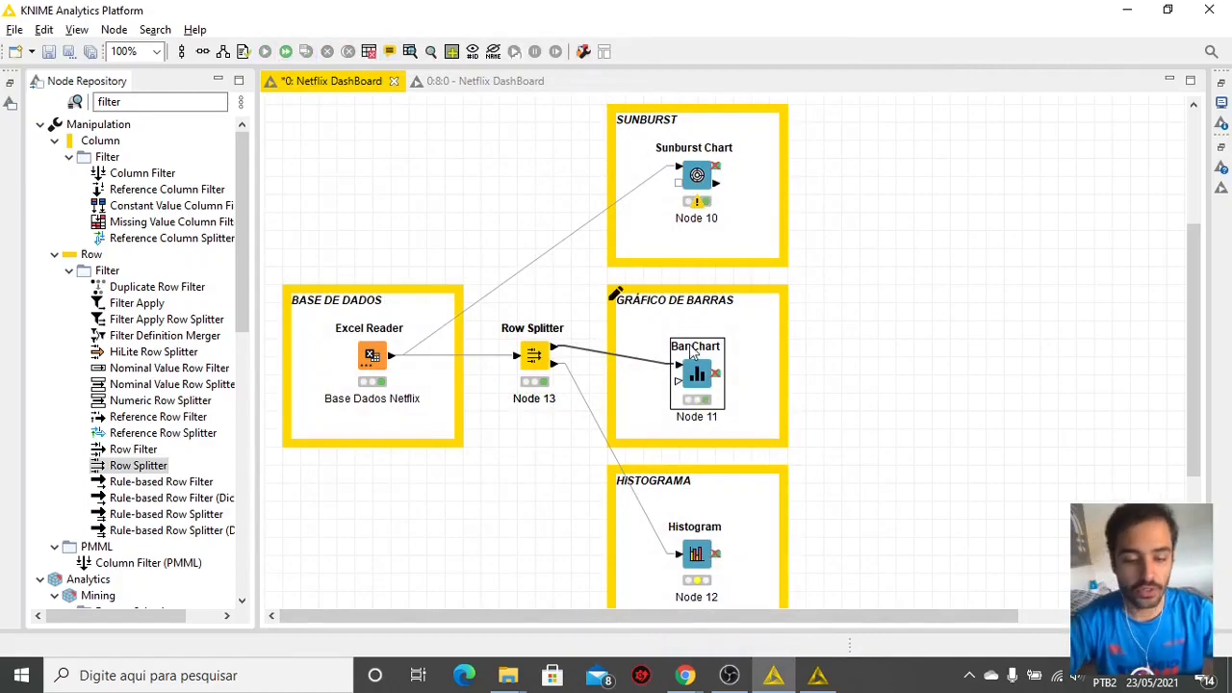
View the executed Bar Chart's interactive grouped chart and inspect the occurrence counts for seasons 1, 15 and 16.
{"action": "right_click", "coordinate": [705, 379]}
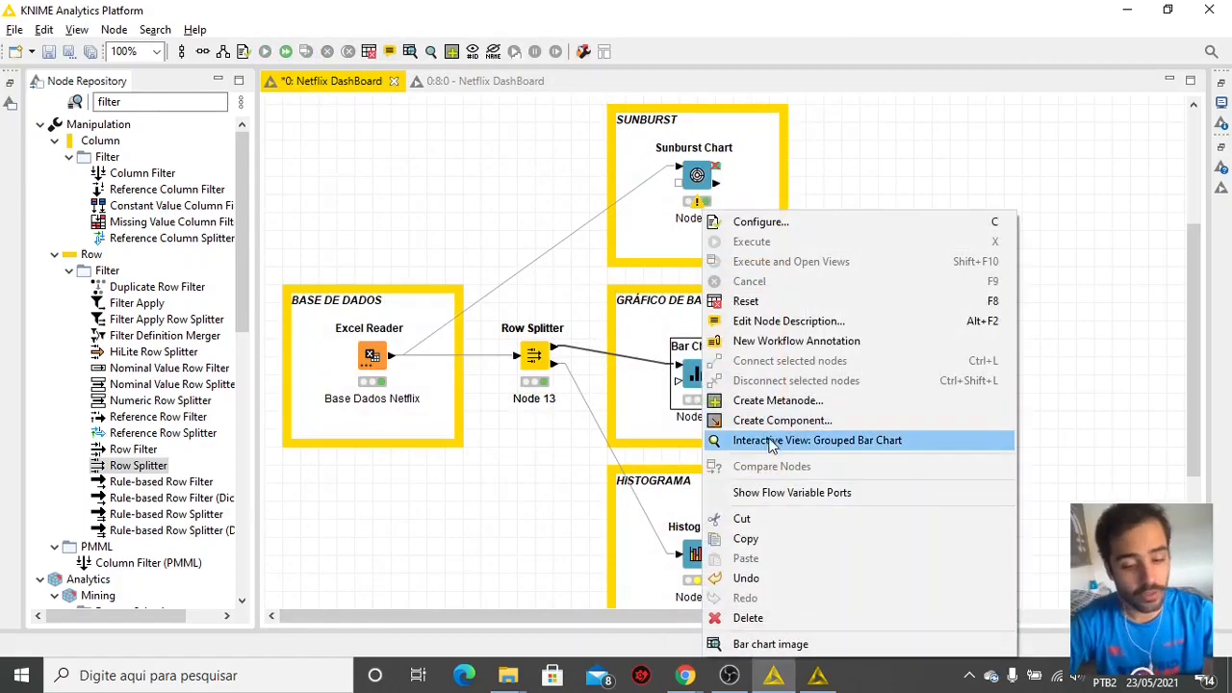
{"action": "left_click", "coordinate": [771, 442]}
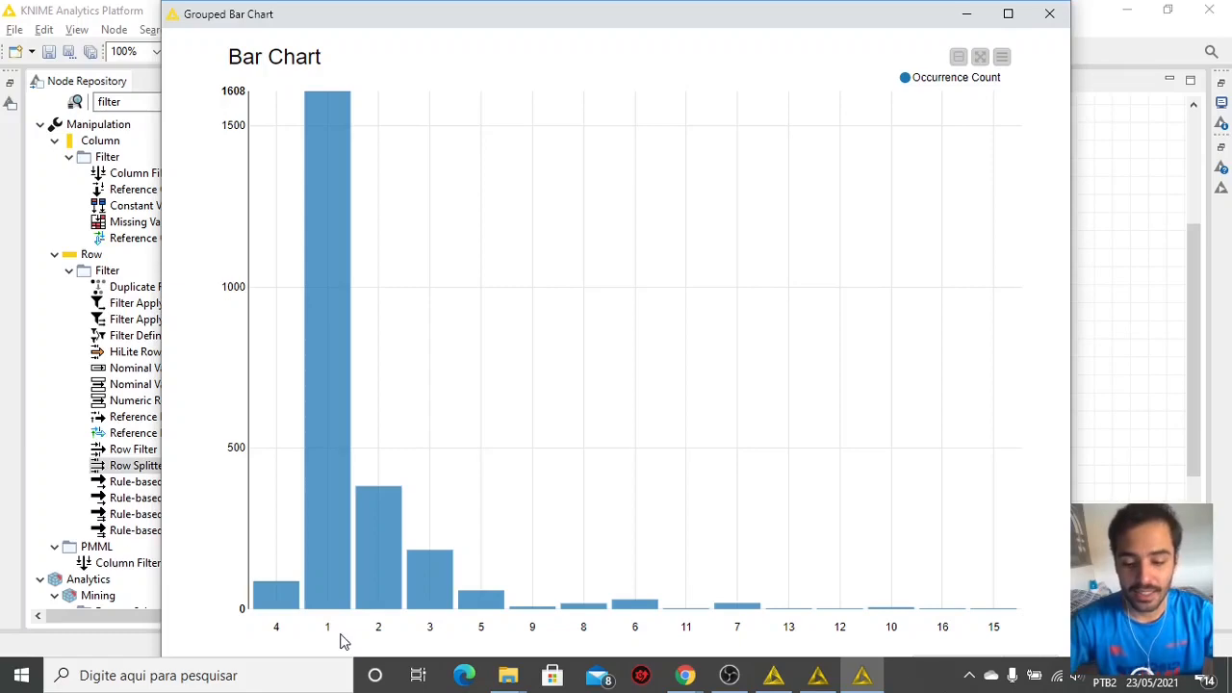
{"action": "mouse_move", "coordinate": [327, 577]}
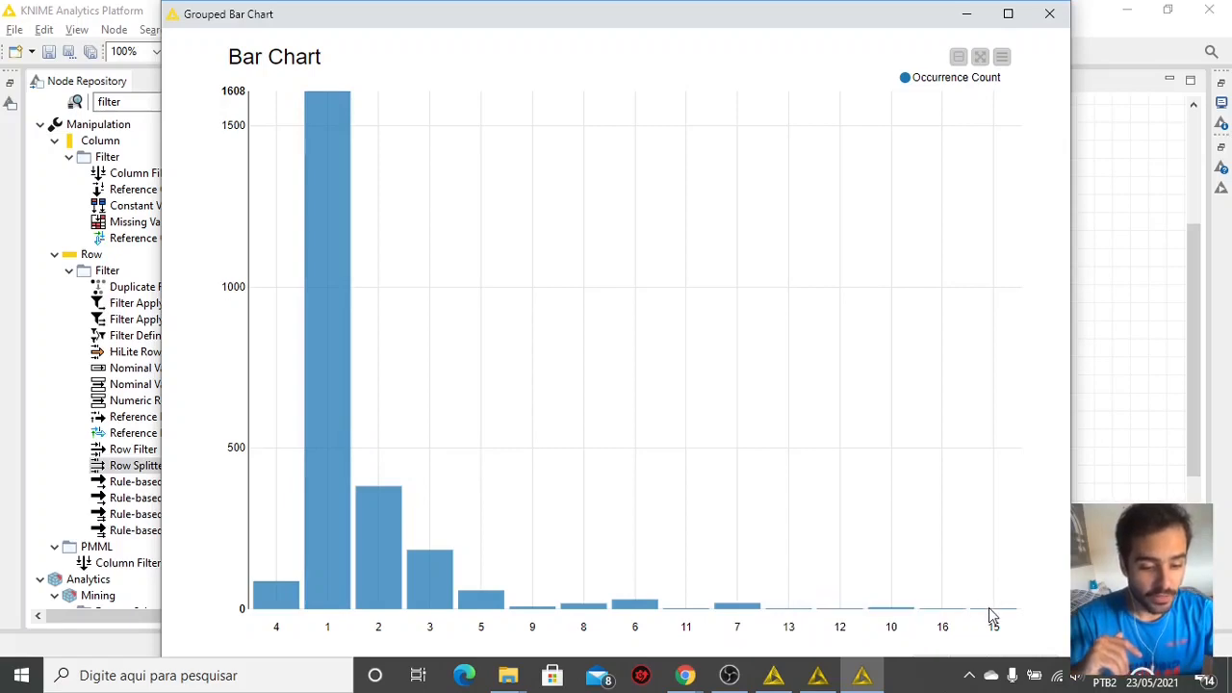
{"action": "mouse_move", "coordinate": [992, 619]}
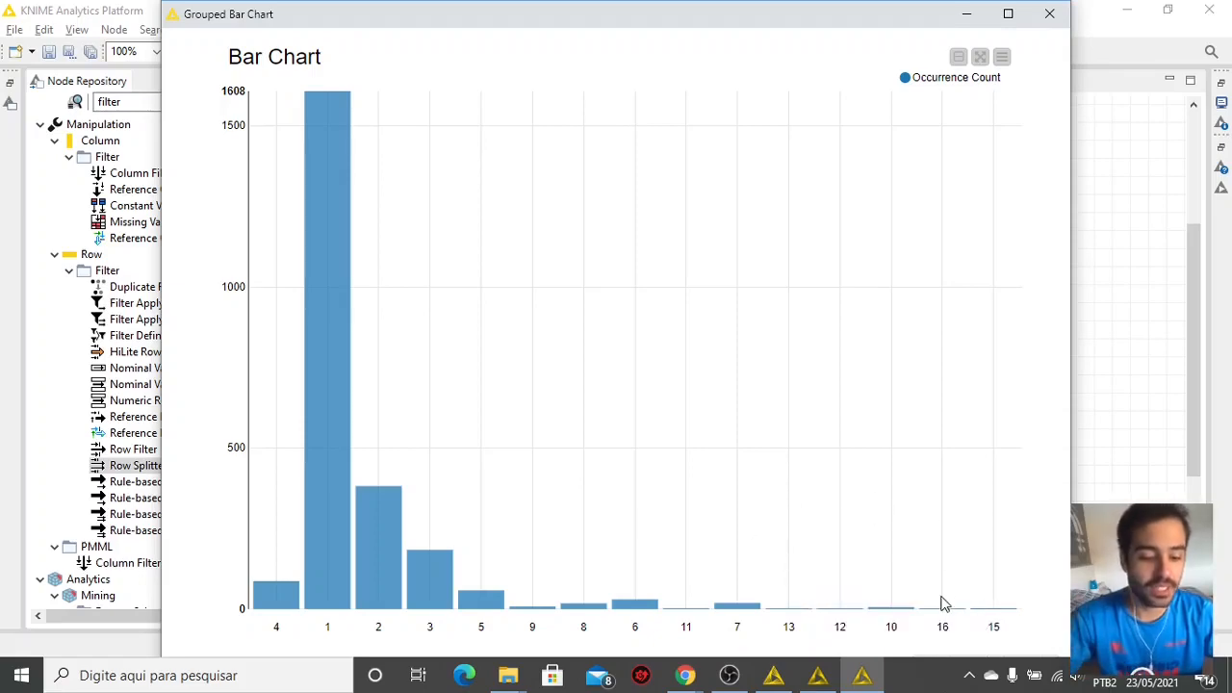
{"action": "mouse_move", "coordinate": [943, 616]}
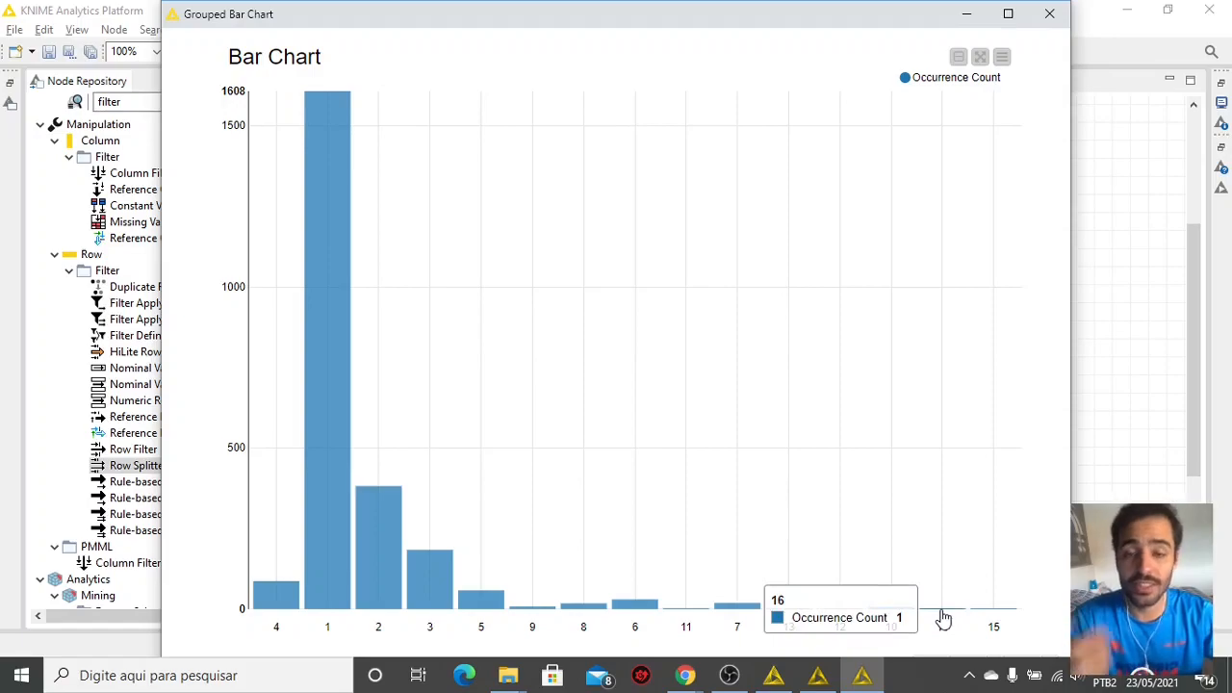
{"action": "key", "text": "alt+F4"}
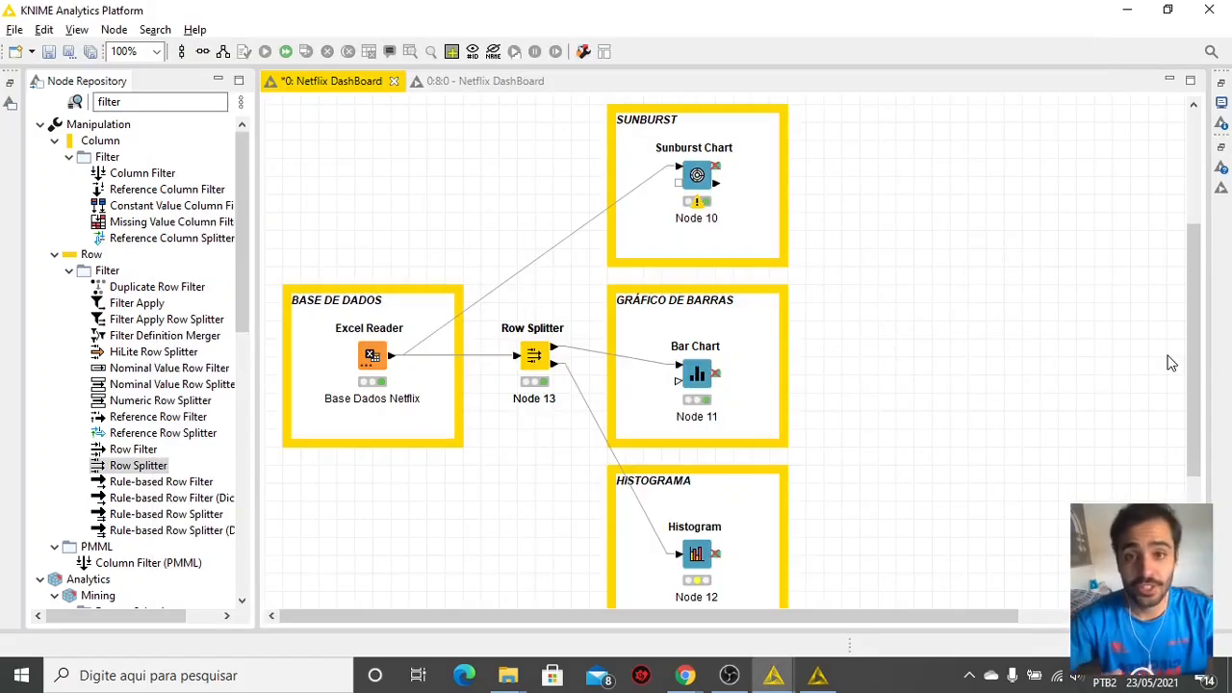
Check which columns the Histogram node's configuration offers as the histogram column, leaving its settings as they are.
{"action": "scroll", "coordinate": [1194, 354], "scroll_direction": "down", "scroll_amount": 3}
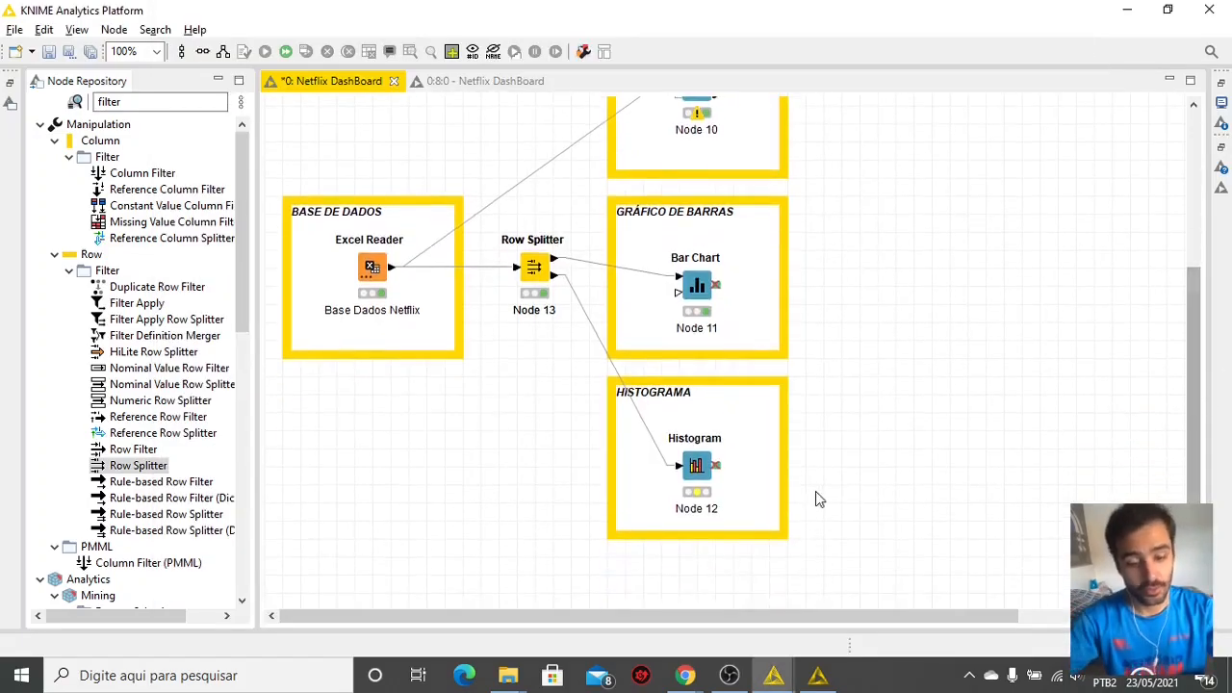
{"action": "double_click", "coordinate": [706, 476]}
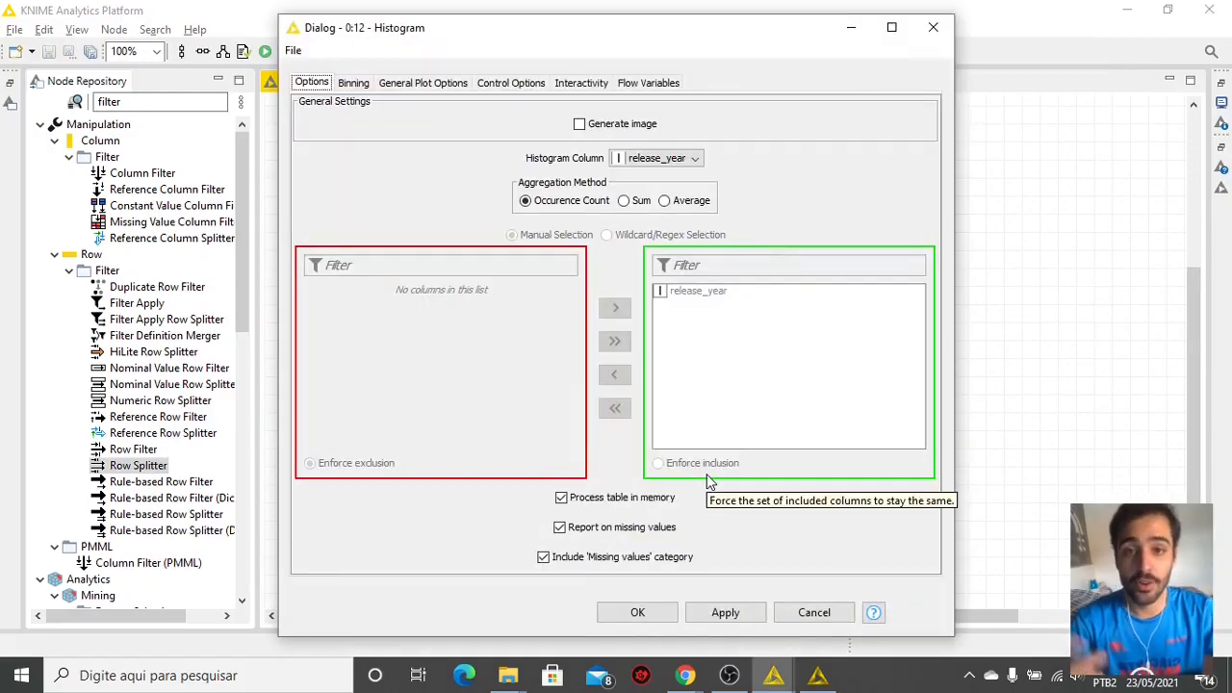
{"action": "left_click", "coordinate": [688, 163]}
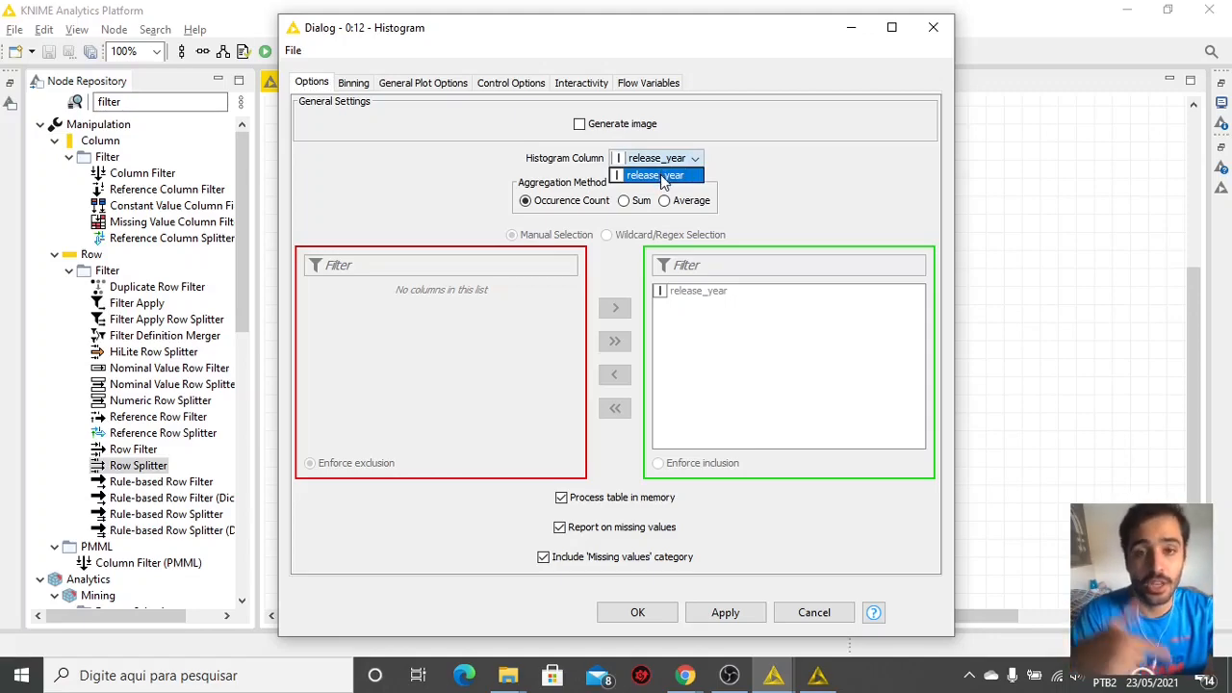
{"action": "left_click", "coordinate": [936, 27]}
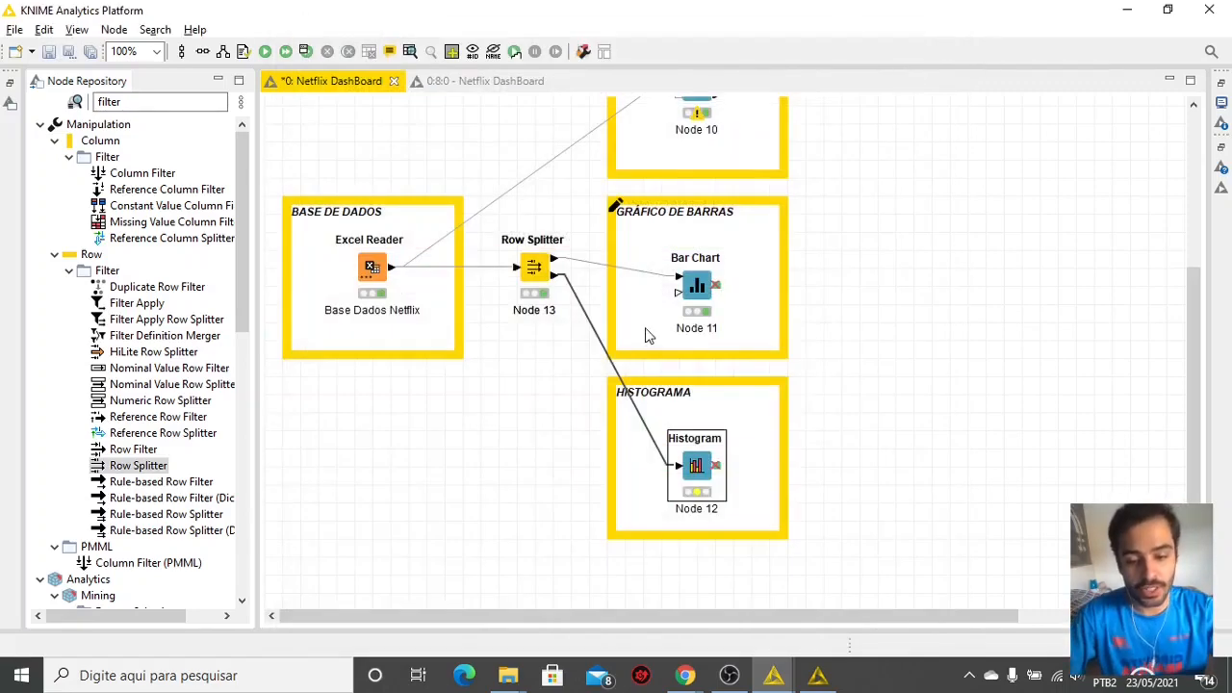
Open the Row Splitter's Filtered Out table and widen the Duration Movies column to examine its data type.
{"action": "left_click", "coordinate": [539, 285]}
{"action": "right_click", "coordinate": [541, 286]}
{"action": "left_click", "coordinate": [625, 644]}
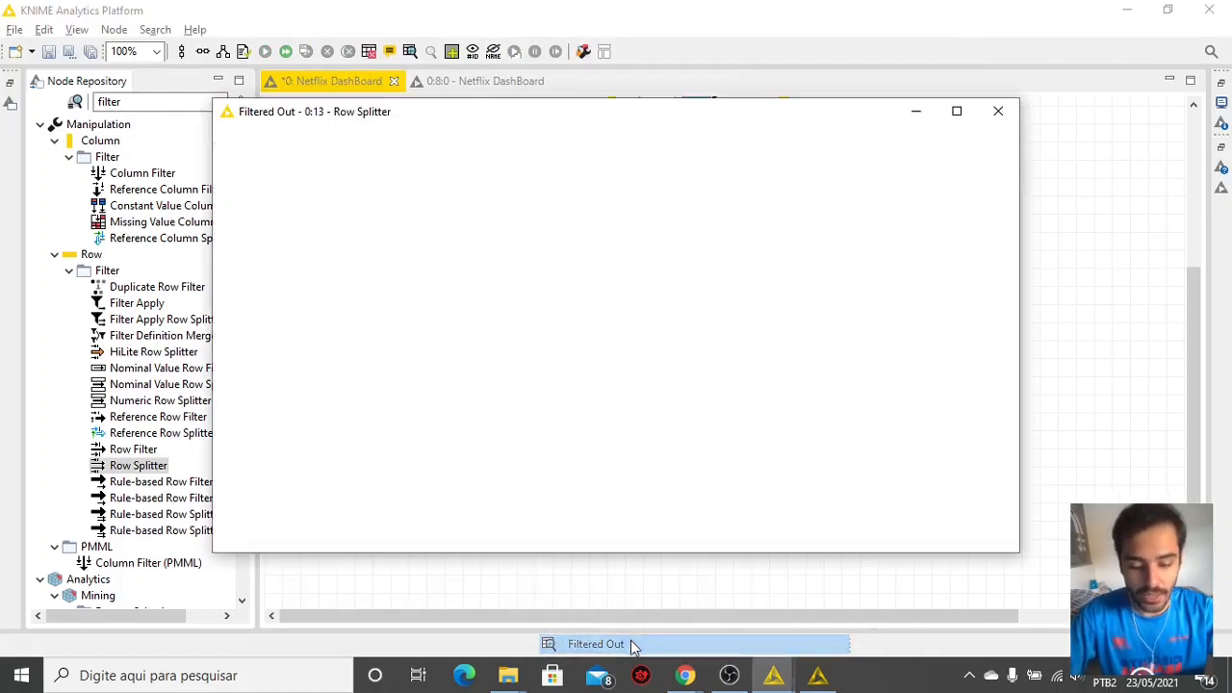
{"action": "left_click_drag", "start_coordinate": [537, 545], "coordinate": [802, 546]}
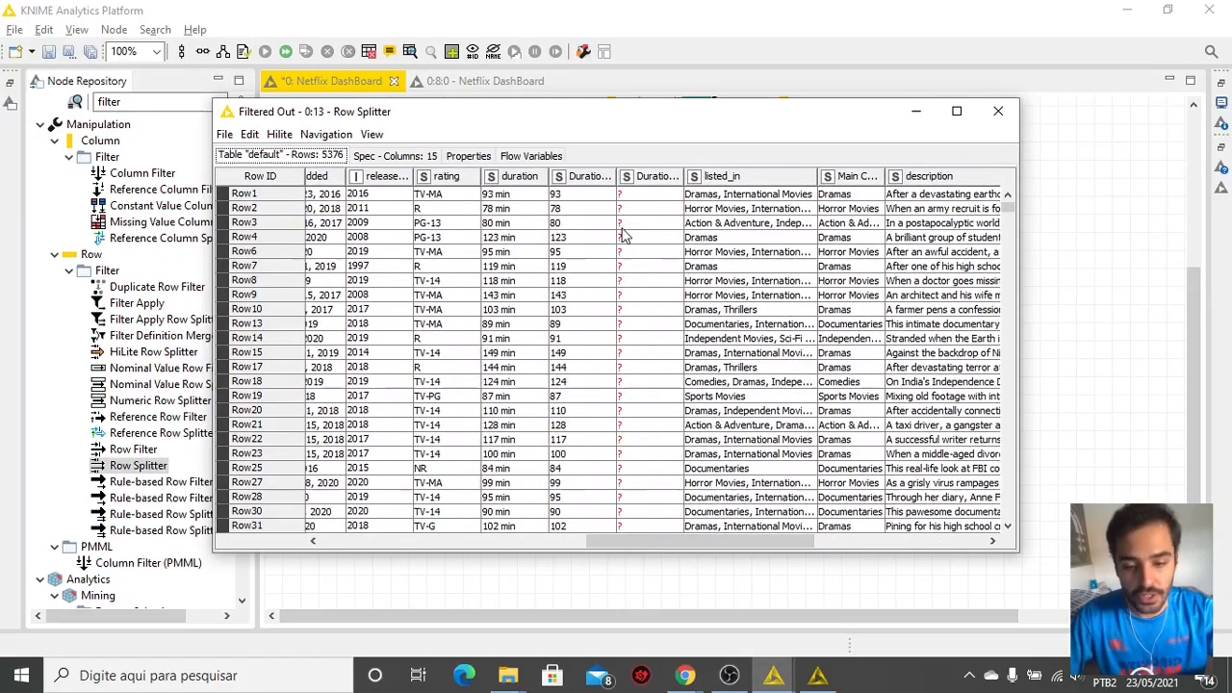
{"action": "left_click_drag", "start_coordinate": [617, 177], "coordinate": [698, 184]}
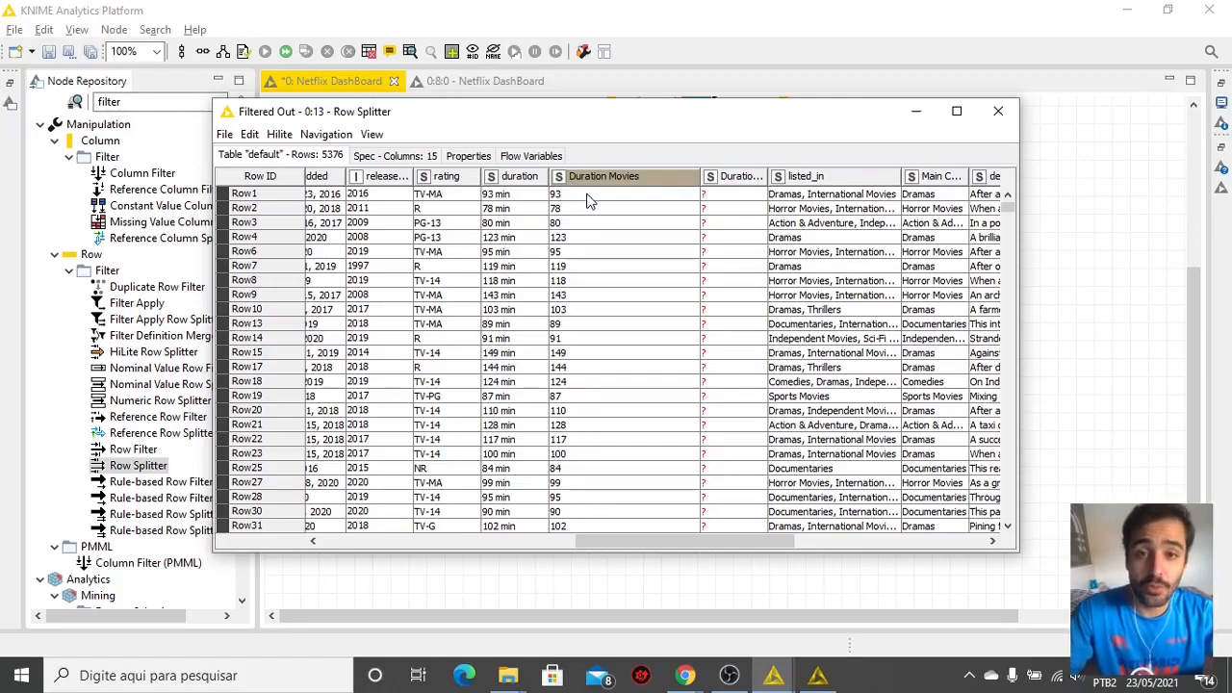
Insert a String To Number node into the connection between the Row Splitter and the Histogram, placing it beside the HISTOGRAMA frame.
{"action": "left_click", "coordinate": [999, 112]}
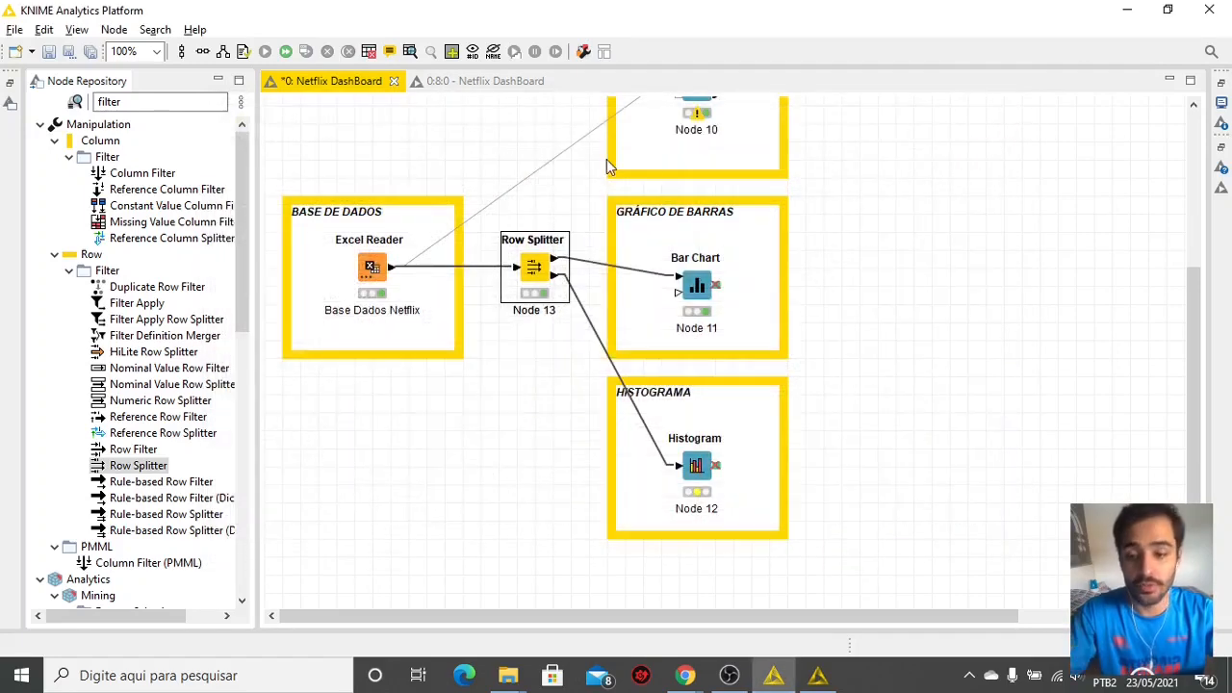
{"action": "left_click", "coordinate": [123, 104]}
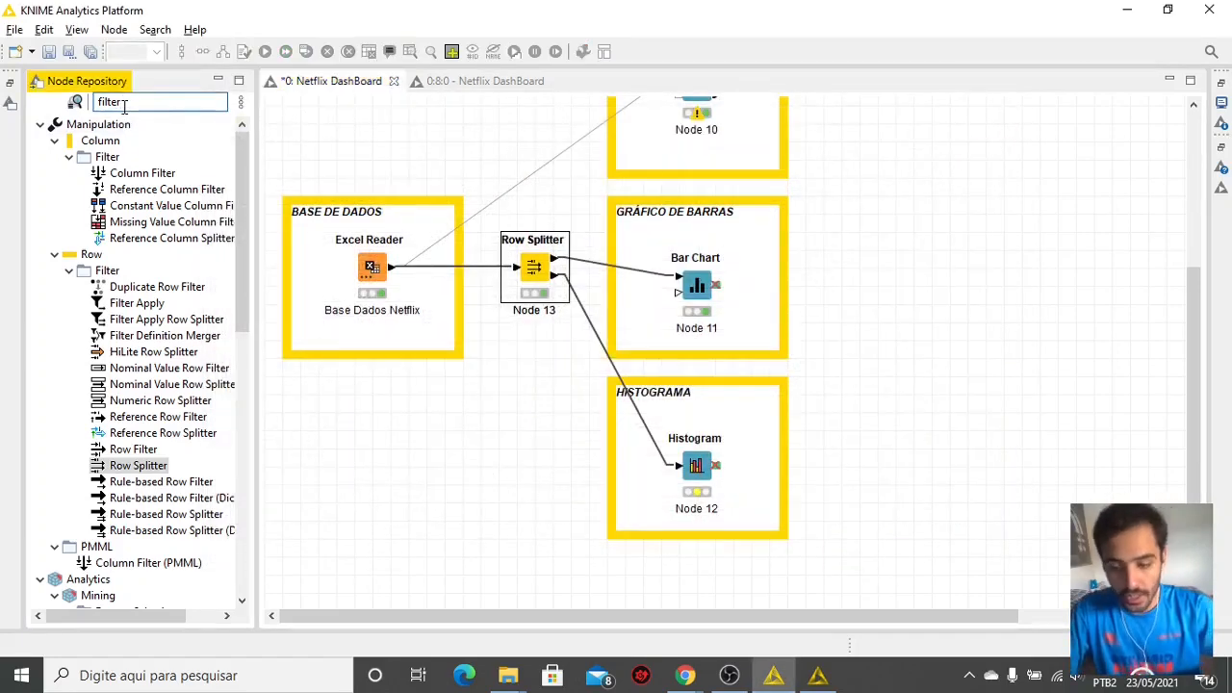
{"action": "double_click", "coordinate": [123, 104]}
{"action": "type", "text": "string"}
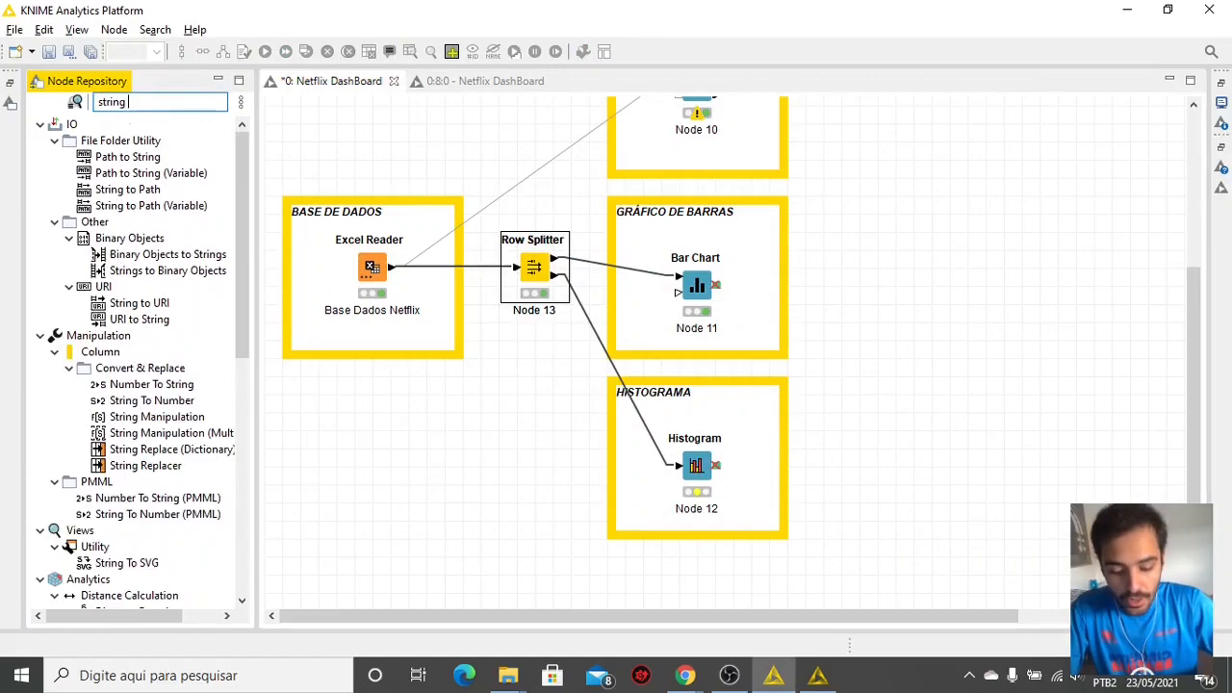
{"action": "type", "text": " to n"}
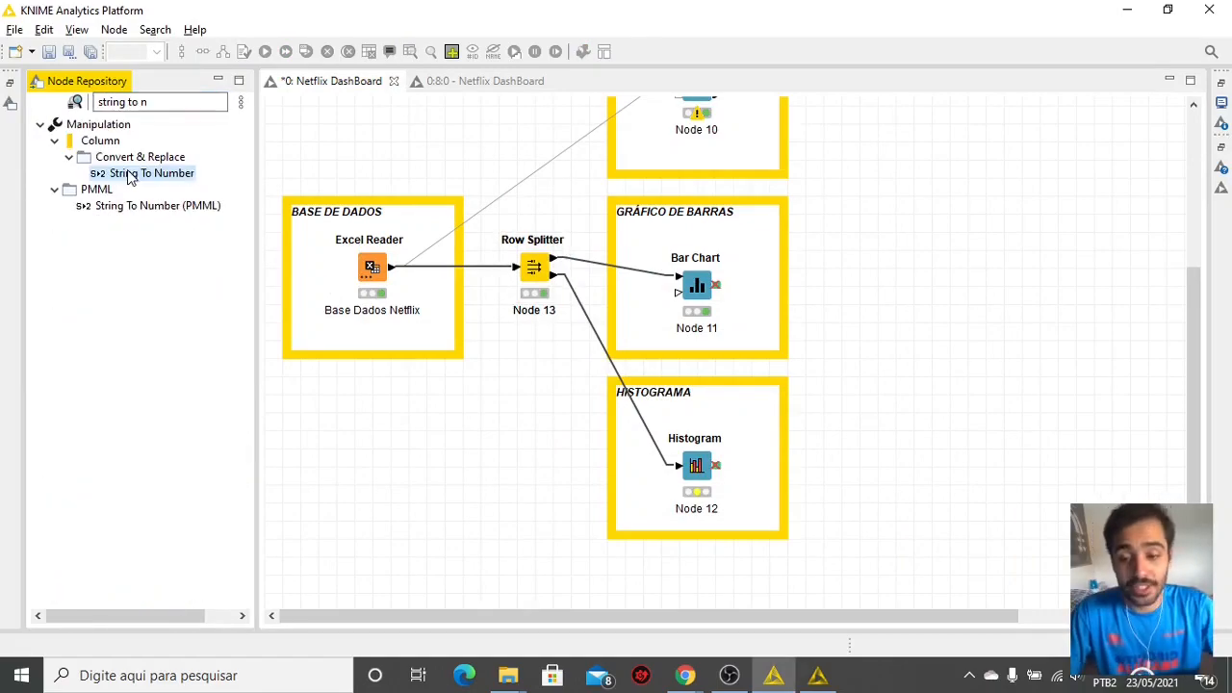
{"action": "left_click_drag", "start_coordinate": [130, 176], "coordinate": [617, 371]}
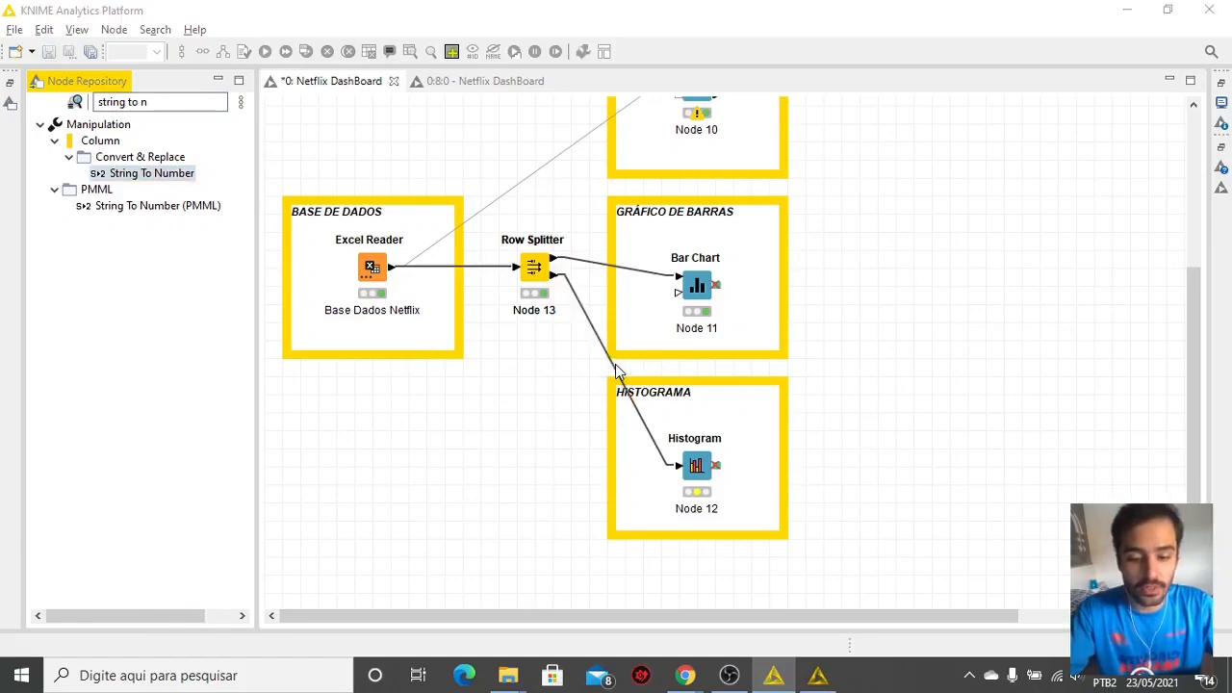
{"action": "left_click", "coordinate": [707, 358]}
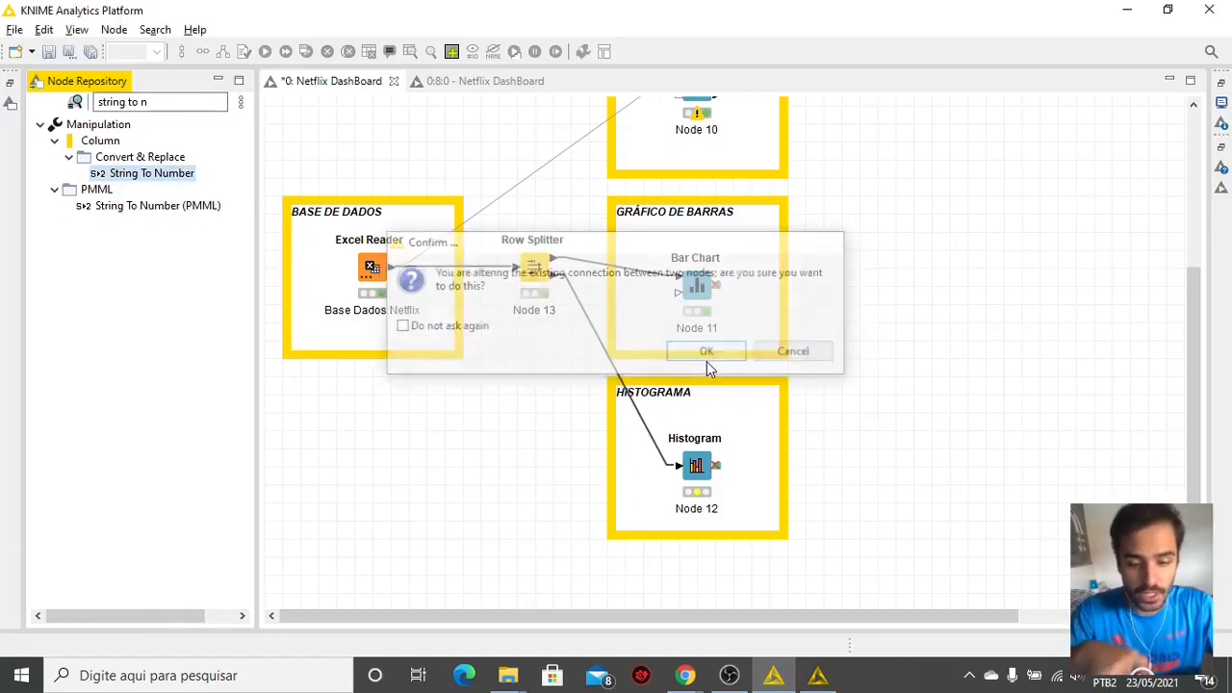
{"action": "left_click_drag", "start_coordinate": [635, 394], "coordinate": [558, 459]}
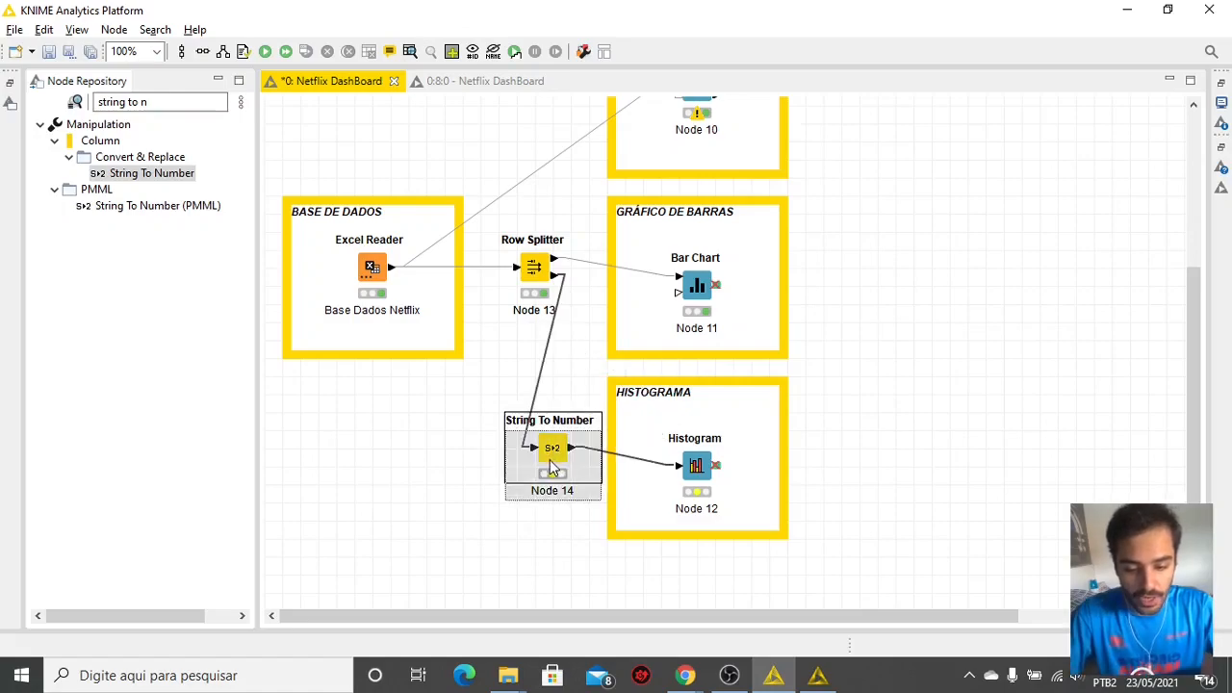
Configure String To Number to convert only the Duration Movies column to Number (integer), and execute the node.
{"action": "double_click", "coordinate": [552, 467]}
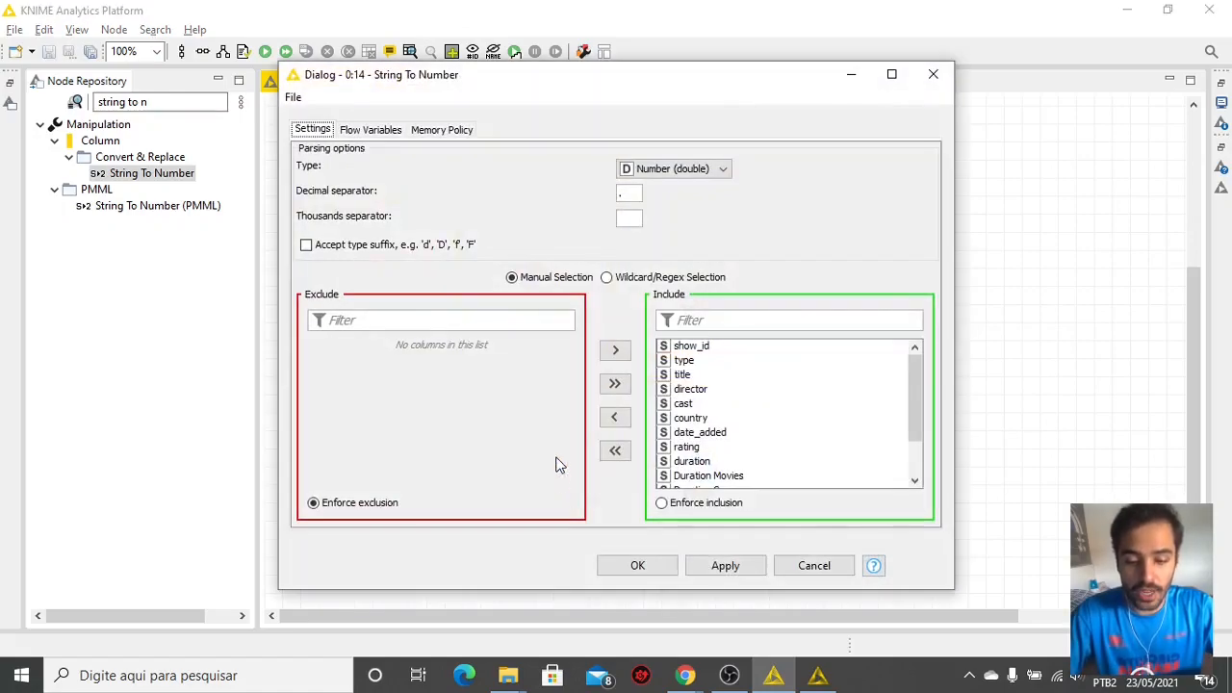
{"action": "left_click", "coordinate": [615, 450]}
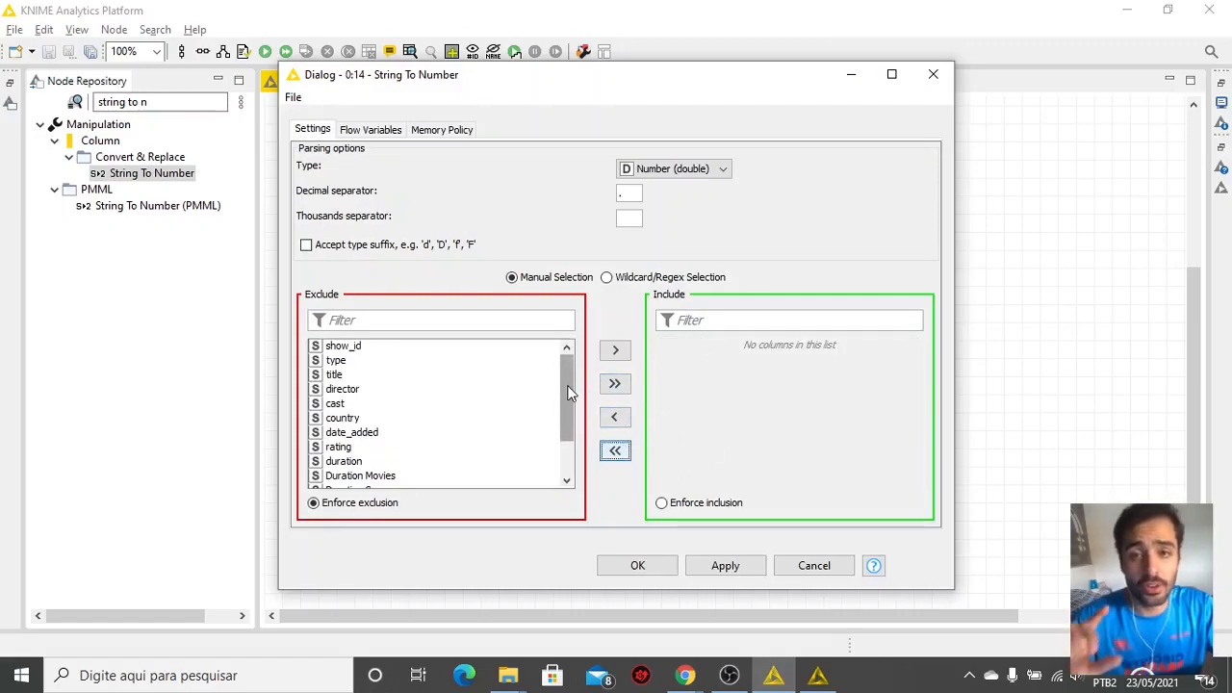
{"action": "scroll", "coordinate": [568, 385], "scroll_direction": "down", "scroll_amount": 2}
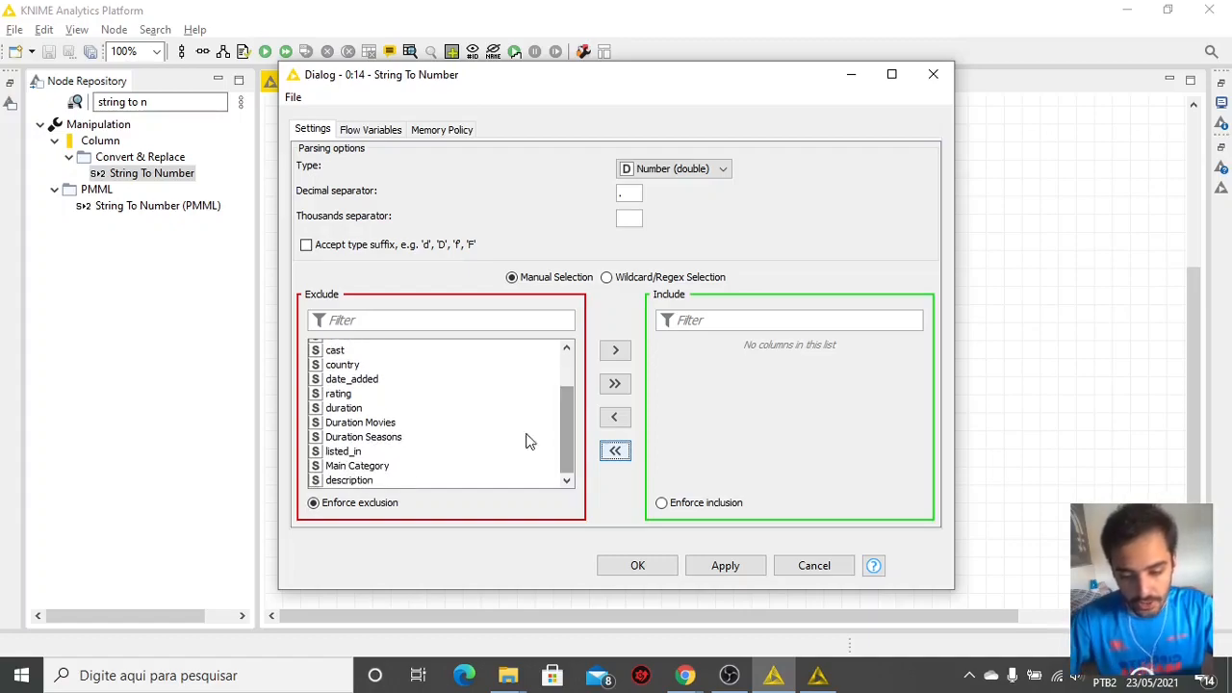
{"action": "double_click", "coordinate": [360, 423]}
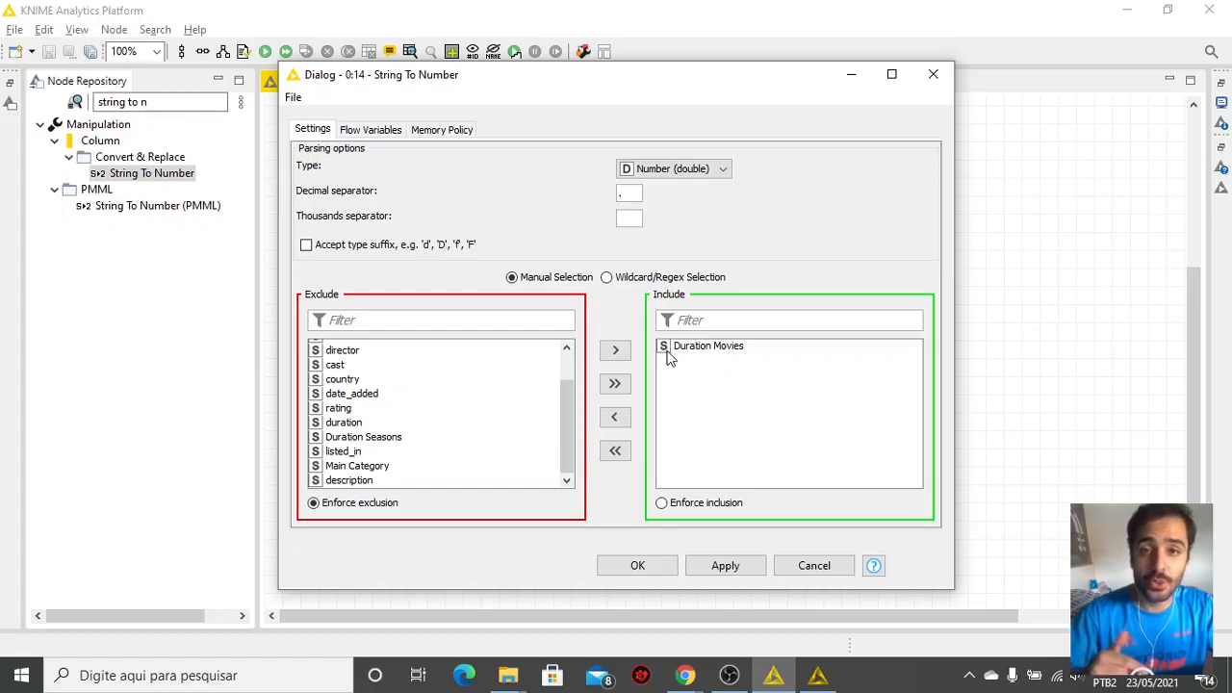
{"action": "left_click", "coordinate": [710, 169]}
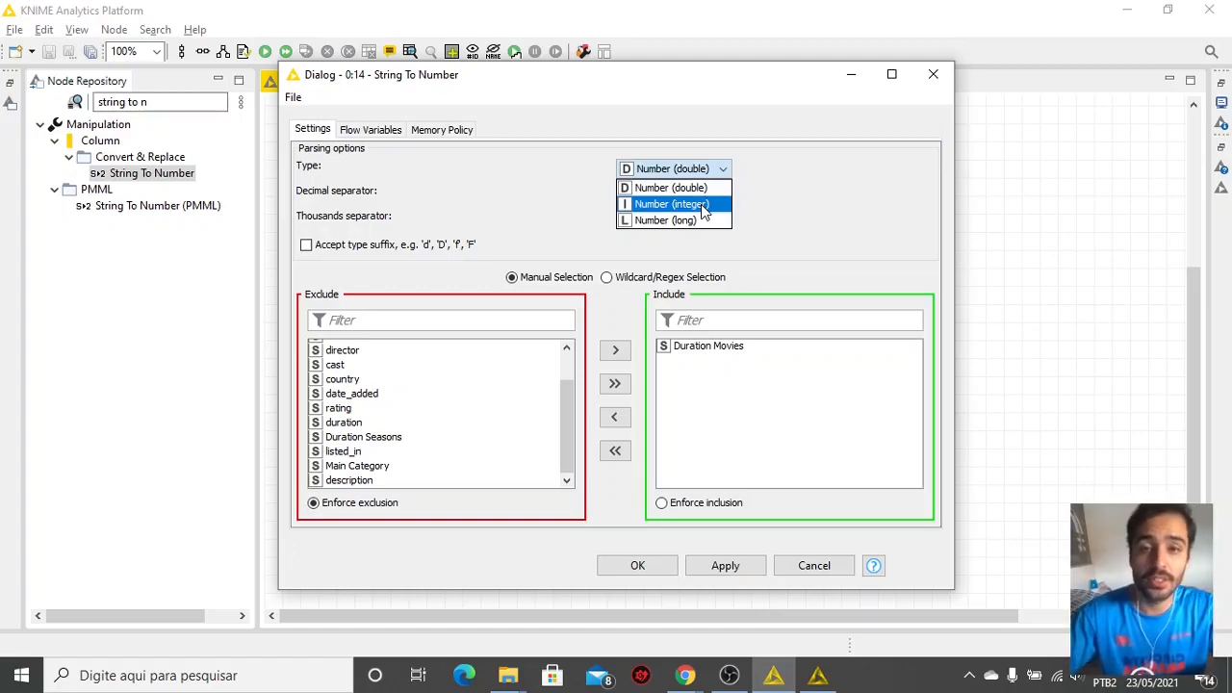
{"action": "left_click", "coordinate": [702, 205]}
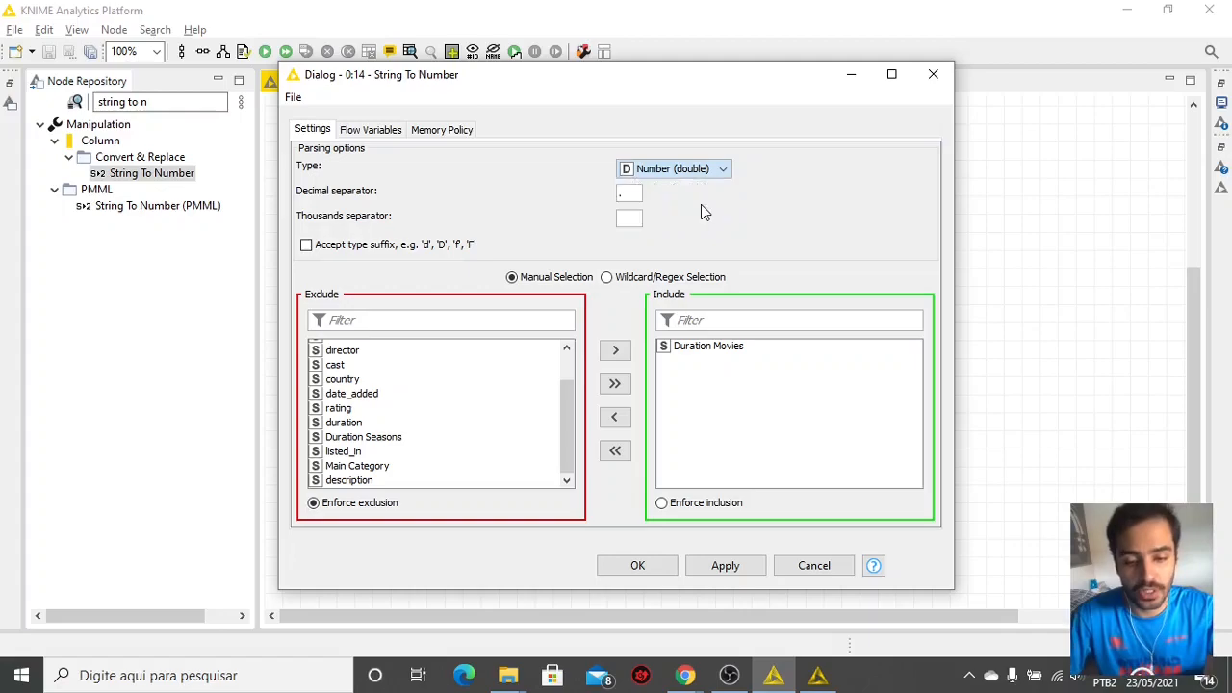
{"action": "left_click", "coordinate": [661, 569]}
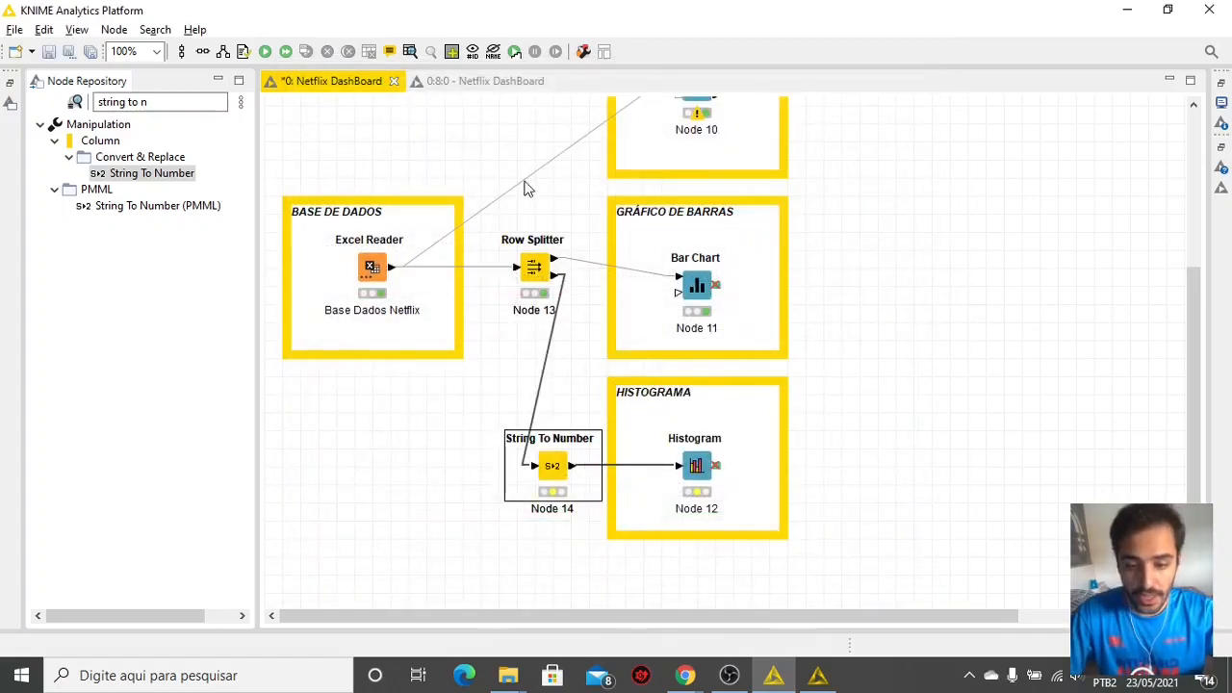
{"action": "left_click", "coordinate": [264, 52]}
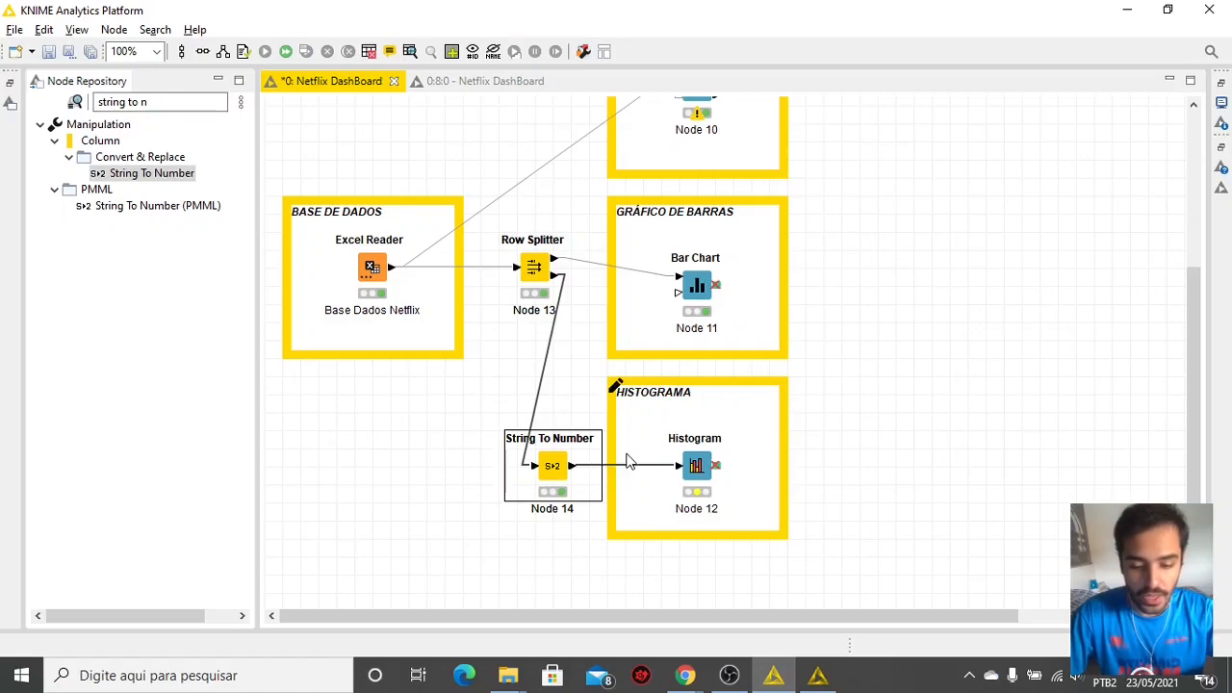
Configure the Histogram node with Duration Movies as its histogram column.
{"action": "left_click", "coordinate": [694, 468]}
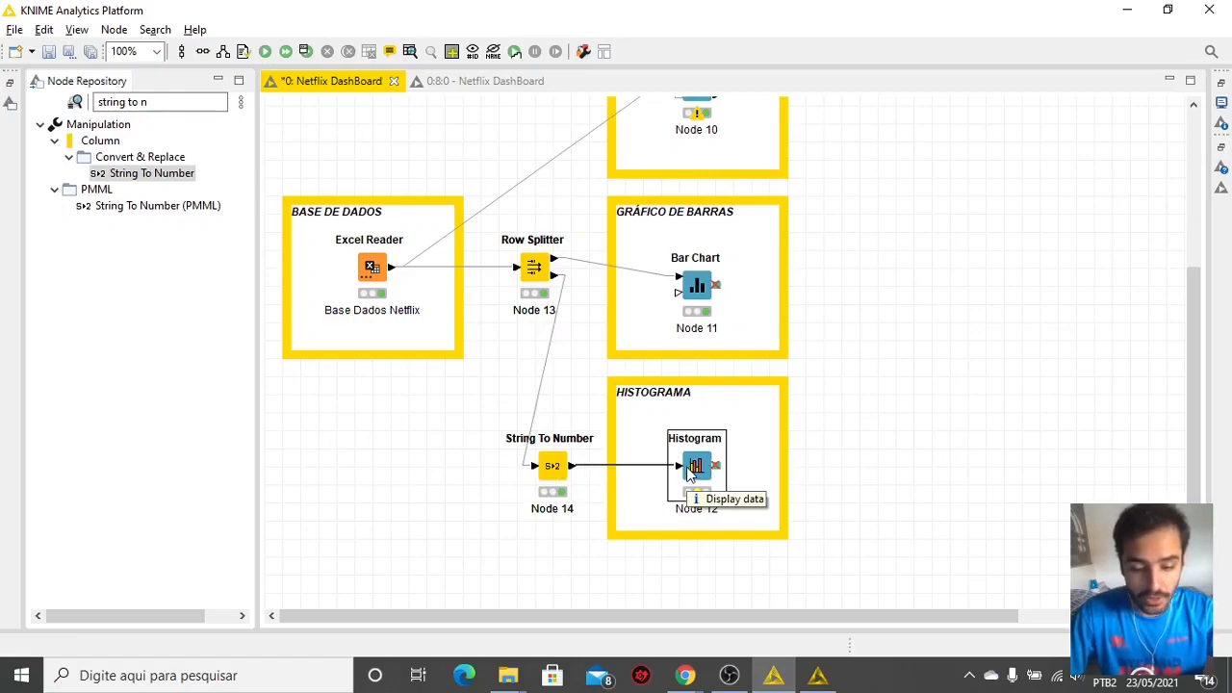
{"action": "double_click", "coordinate": [691, 469]}
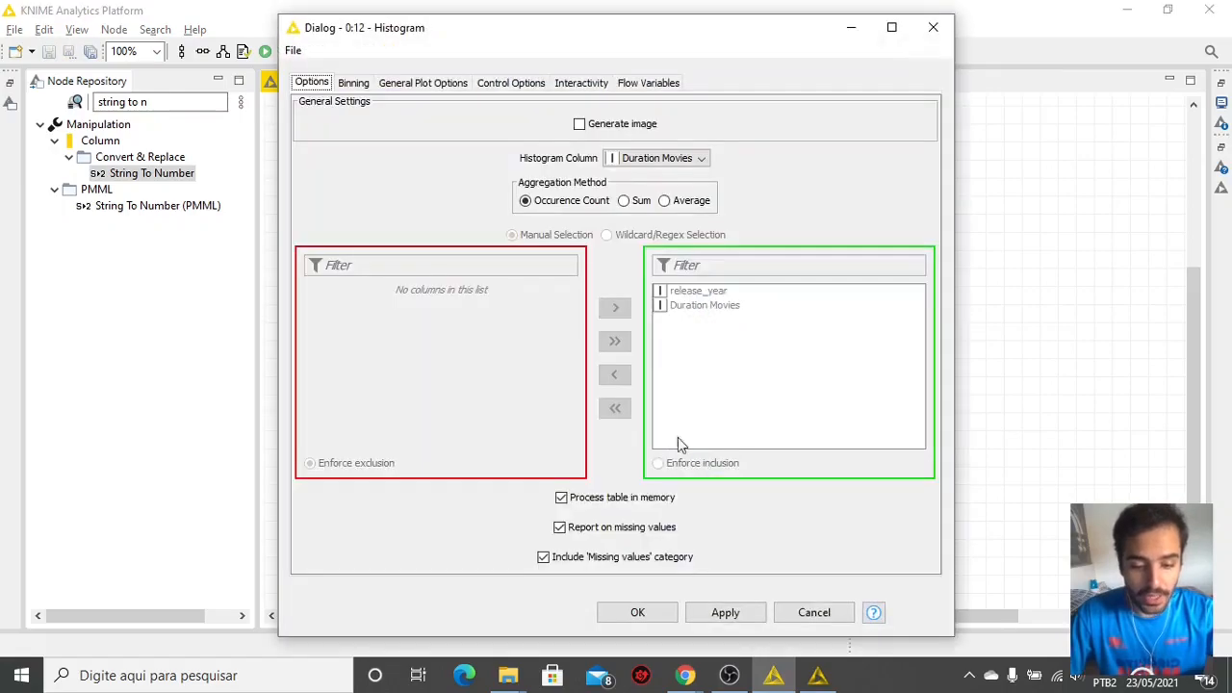
{"action": "left_click", "coordinate": [662, 160]}
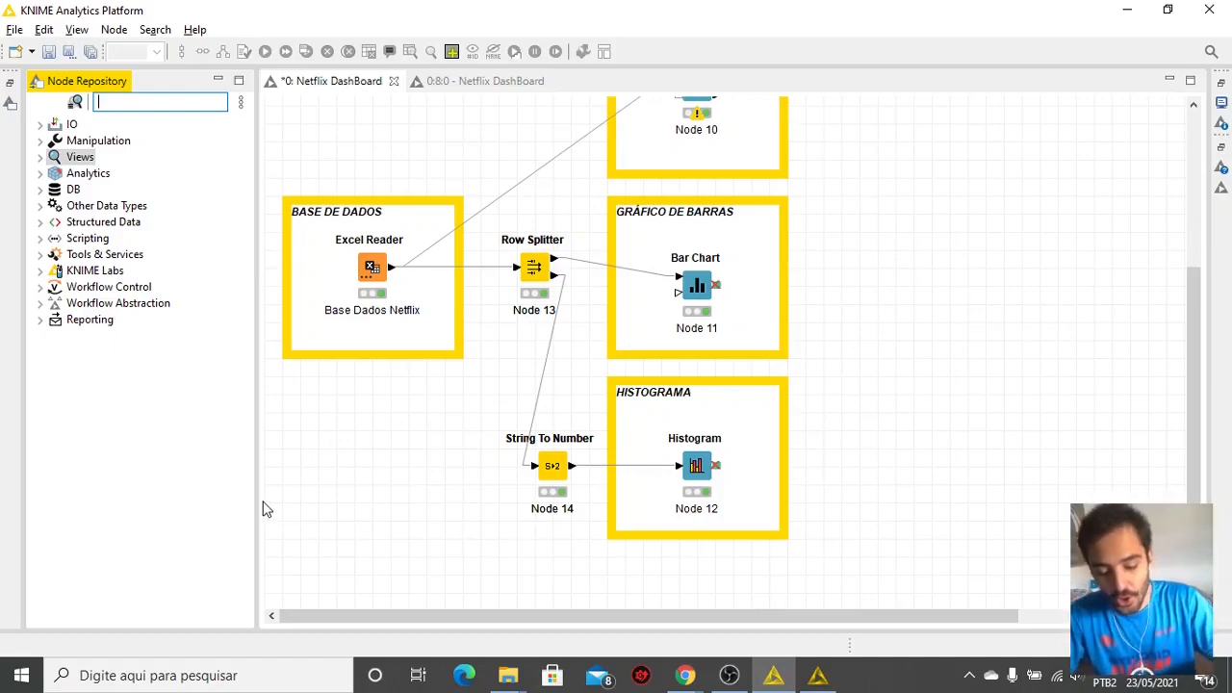
Add a Tile View node fed by the Excel Reader's output and place it beside the SUNBURST frame, level with the Sunburst Chart.
{"action": "type", "text": "tile"}
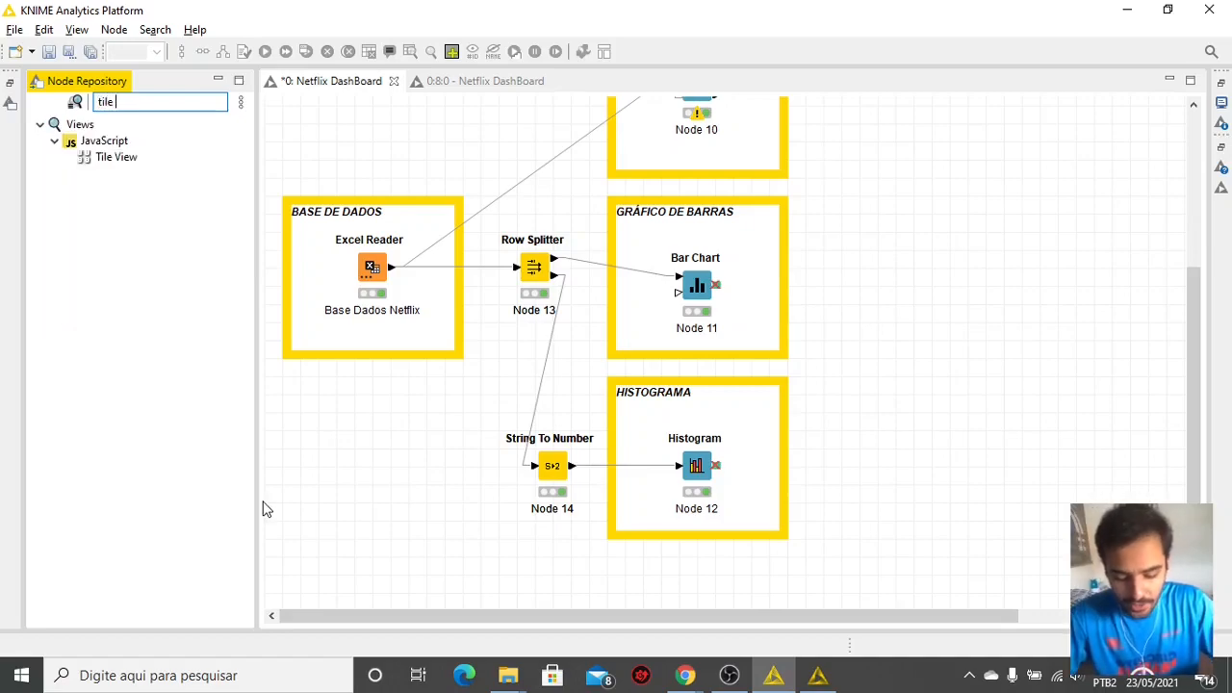
{"action": "type", "text": " view"}
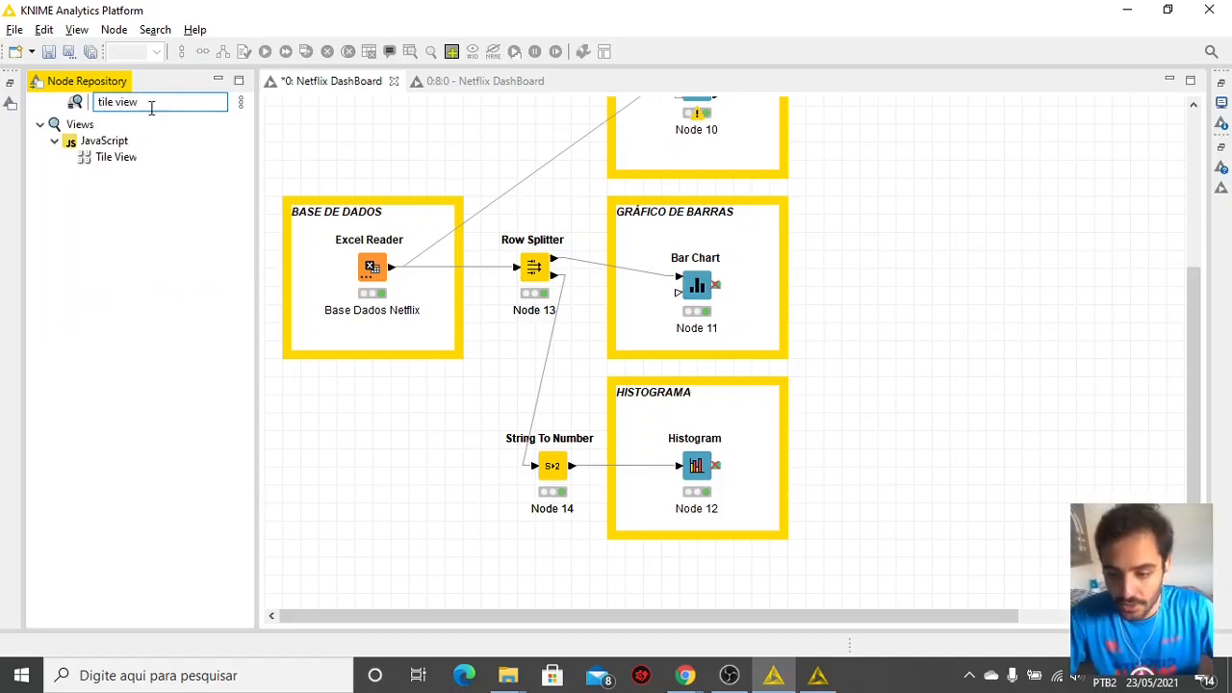
{"action": "left_click_drag", "start_coordinate": [115, 157], "coordinate": [631, 508]}
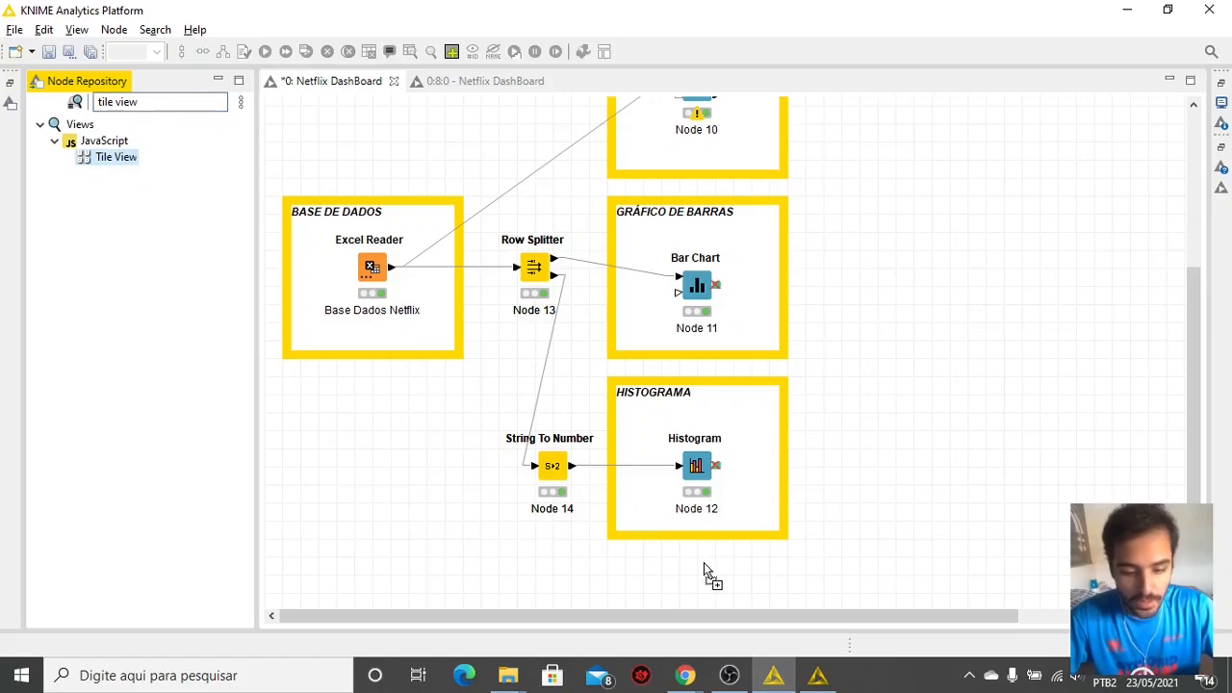
{"action": "left_click_drag", "start_coordinate": [703, 565], "coordinate": [708, 578]}
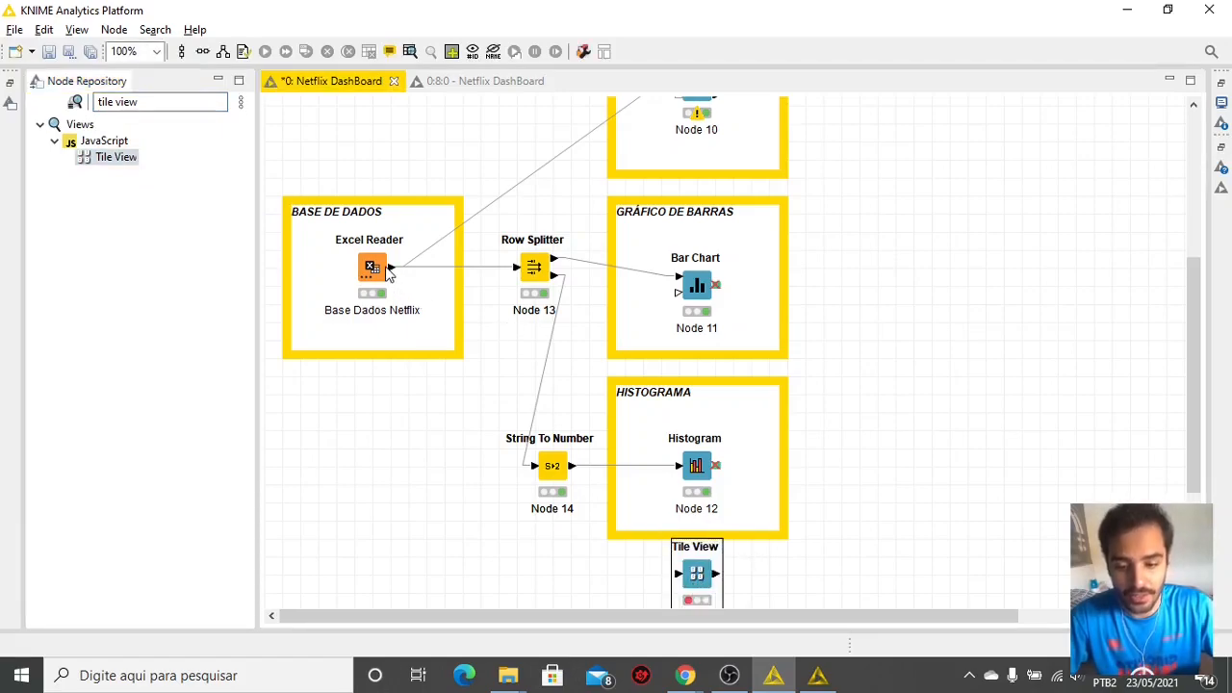
{"action": "left_click_drag", "start_coordinate": [390, 270], "coordinate": [678, 574]}
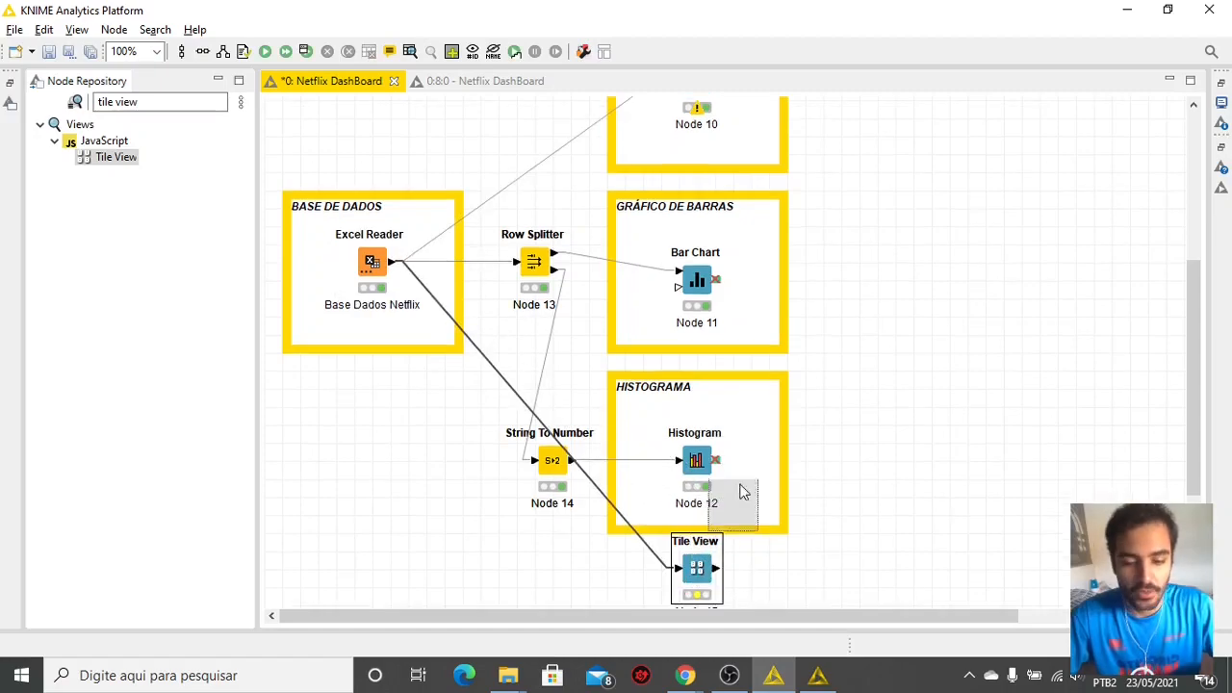
{"action": "left_click_drag", "start_coordinate": [743, 492], "coordinate": [826, 174]}
{"action": "scroll", "coordinate": [827, 176], "scroll_direction": "up", "scroll_amount": 2}
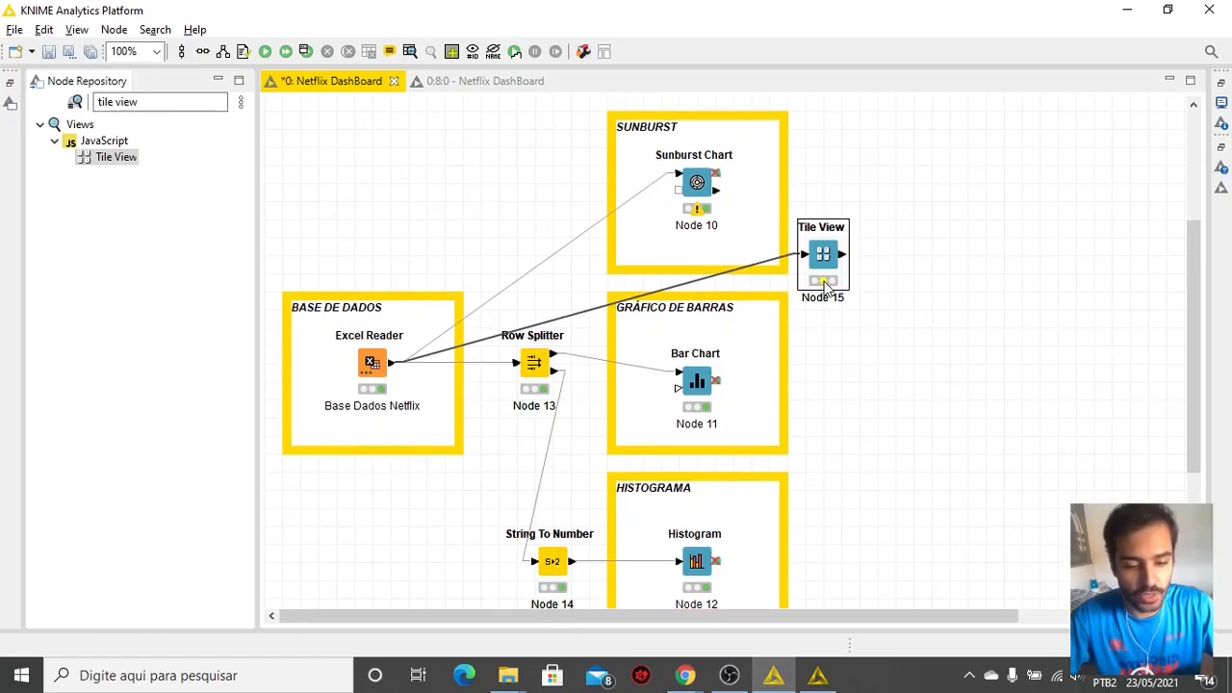
{"action": "left_click_drag", "start_coordinate": [826, 265], "coordinate": [841, 189]}
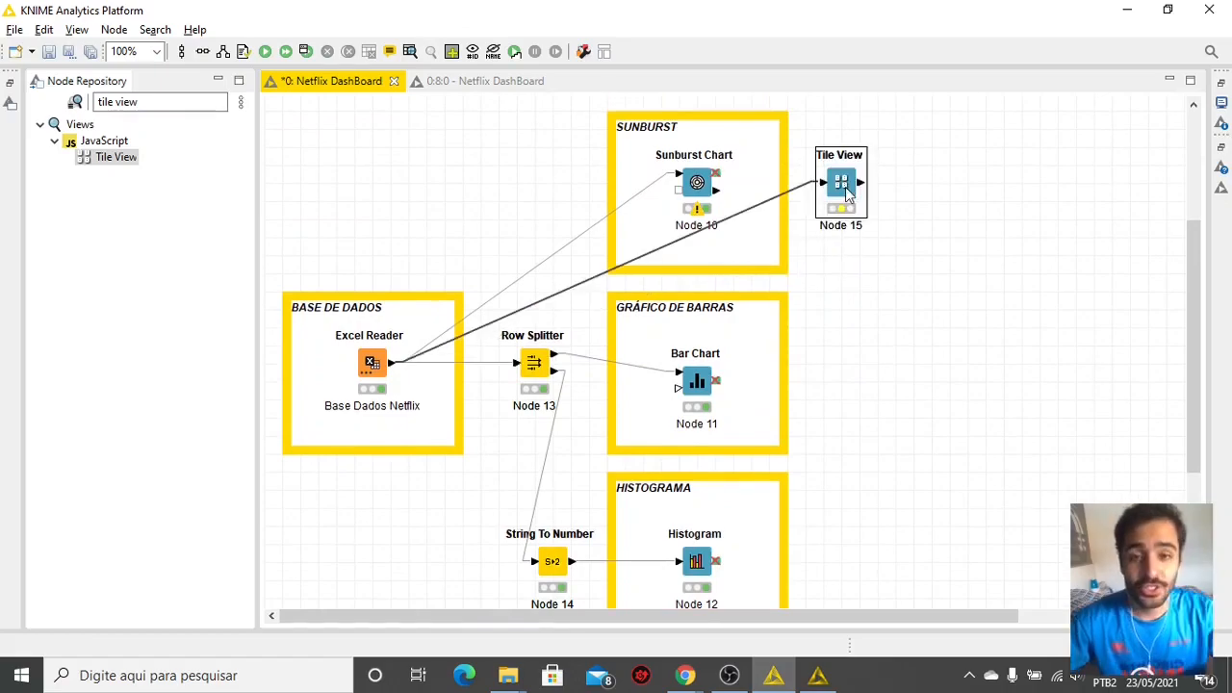
Set the title column to title in the Tile View's configuration.
{"action": "double_click", "coordinate": [841, 189]}
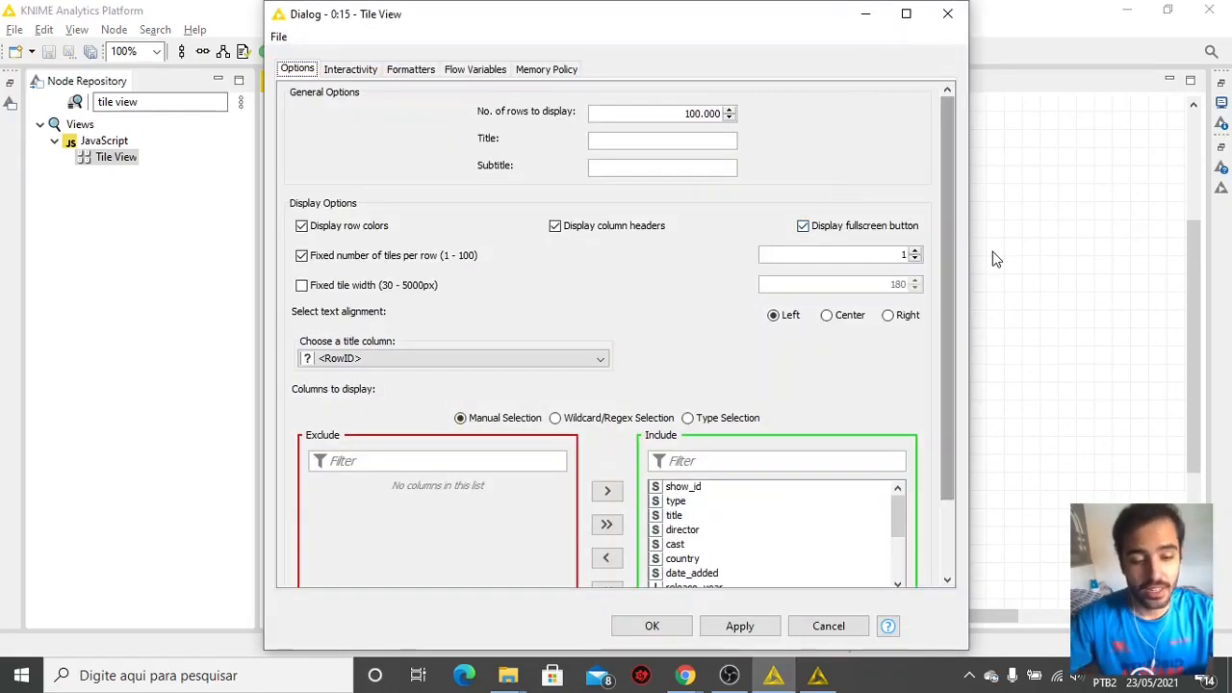
{"action": "left_click_drag", "start_coordinate": [952, 227], "coordinate": [956, 287]}
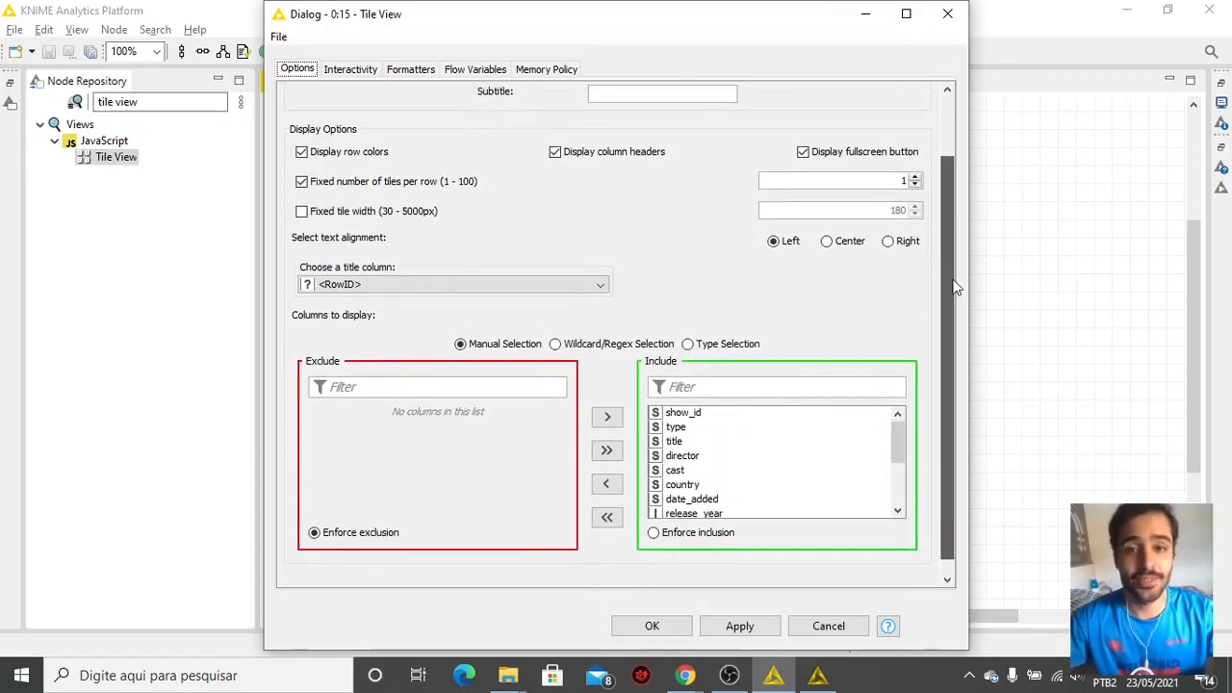
{"action": "left_click", "coordinate": [421, 285]}
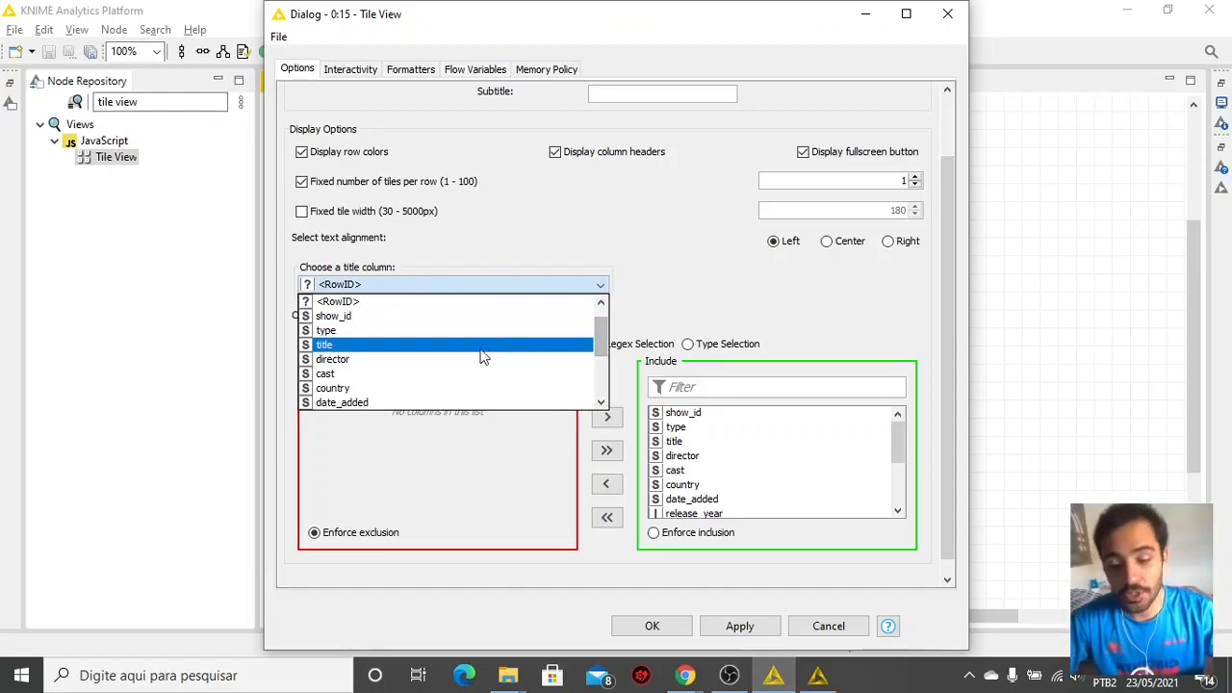
{"action": "left_click", "coordinate": [333, 348]}
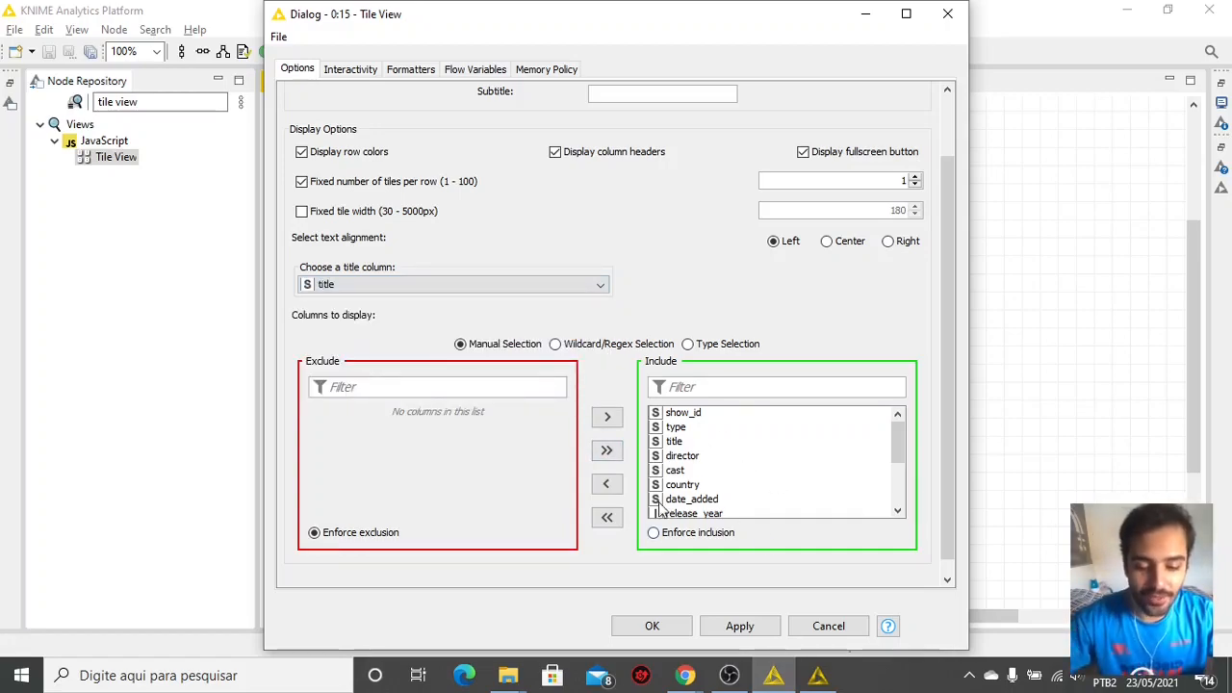
Limit the Tile View's displayed columns to Main Category and description, and enable showing selected rows only.
{"action": "left_click", "coordinate": [607, 518]}
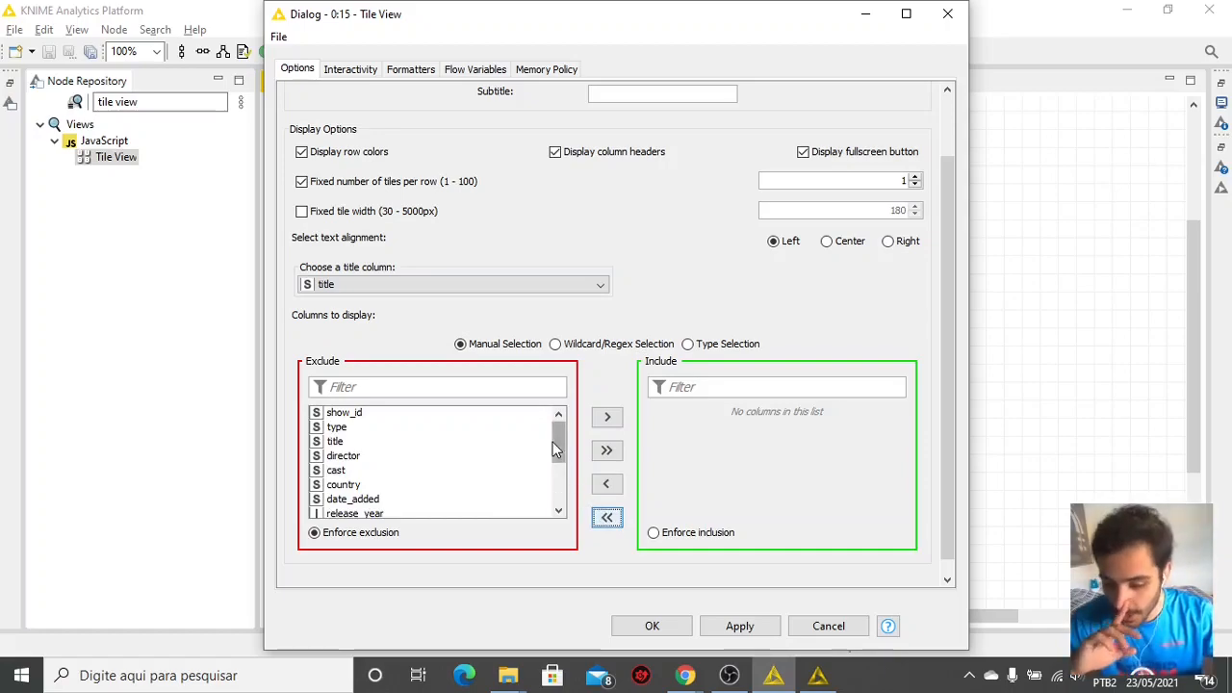
{"action": "left_click_drag", "start_coordinate": [556, 450], "coordinate": [567, 503]}
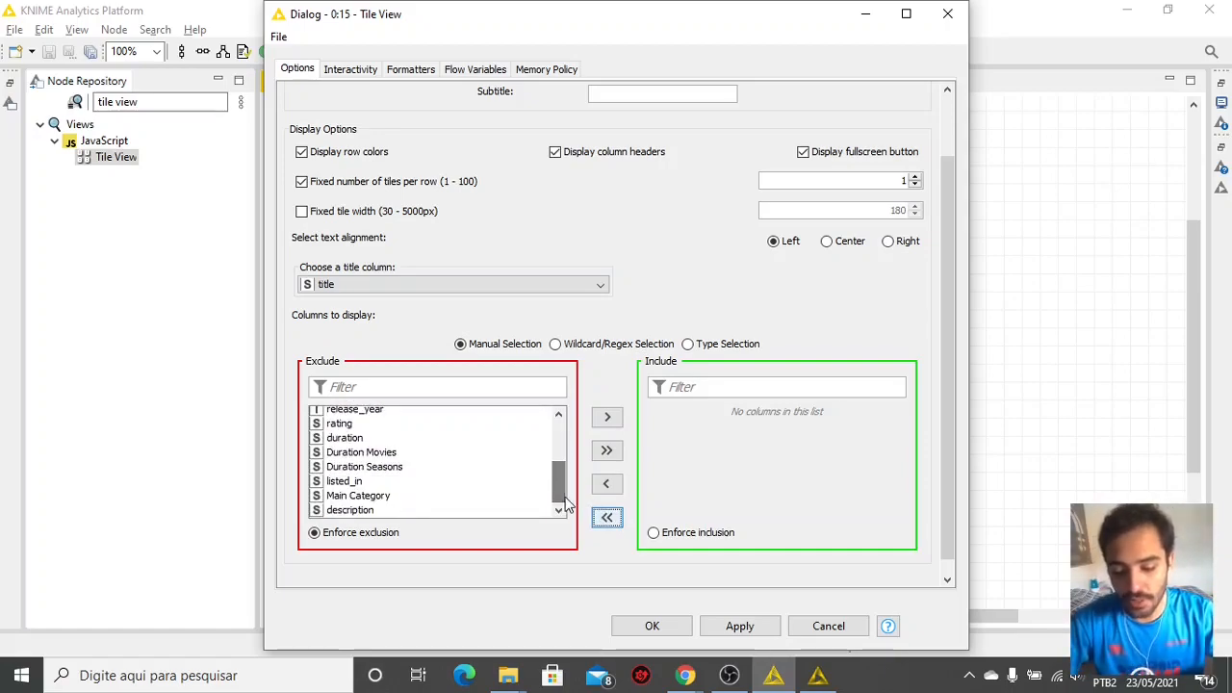
{"action": "left_click", "coordinate": [367, 498]}
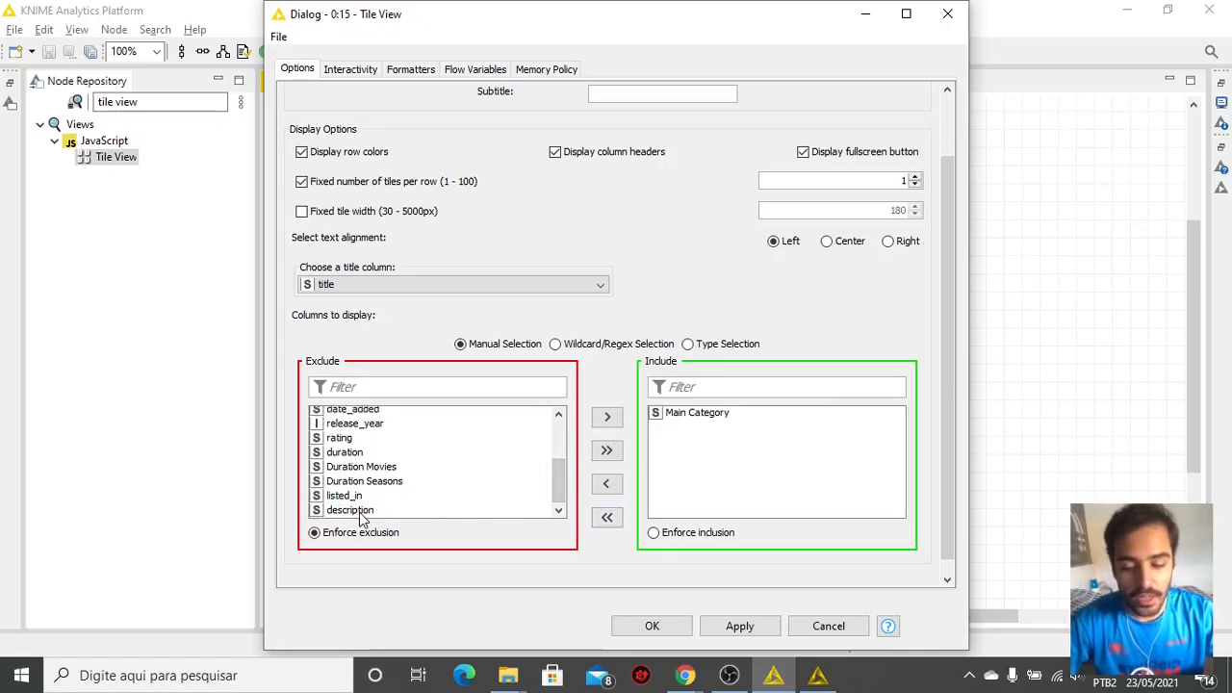
{"action": "double_click", "coordinate": [364, 510]}
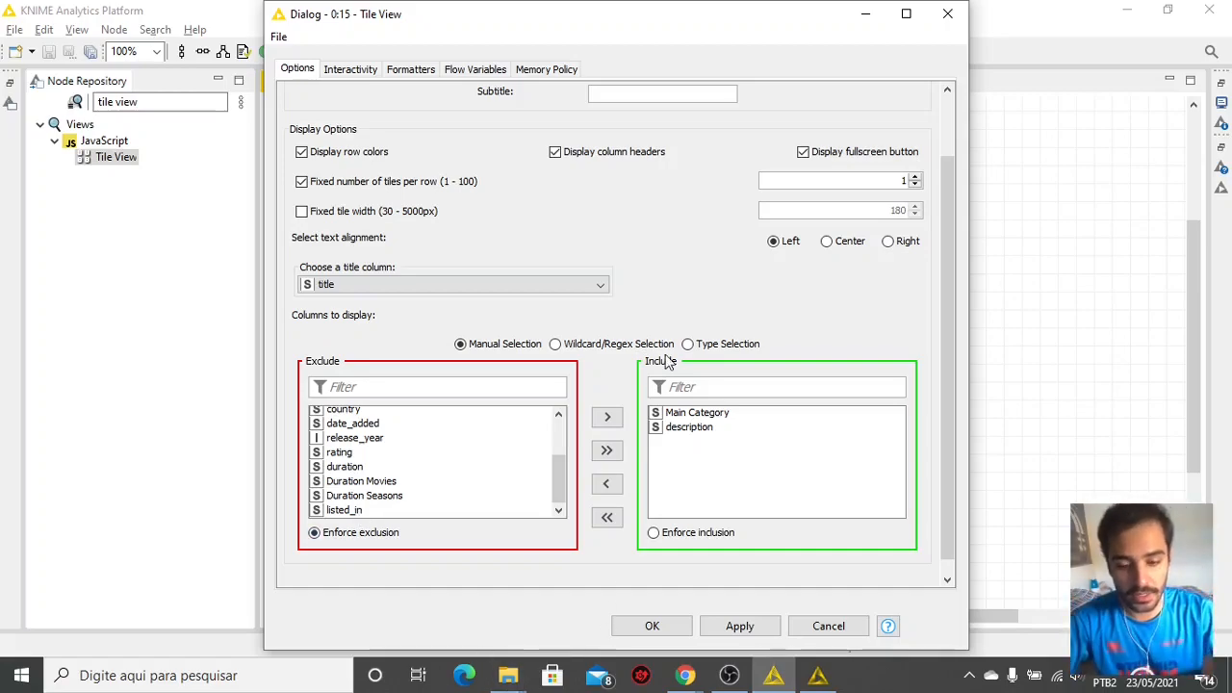
{"action": "left_click", "coordinate": [332, 69]}
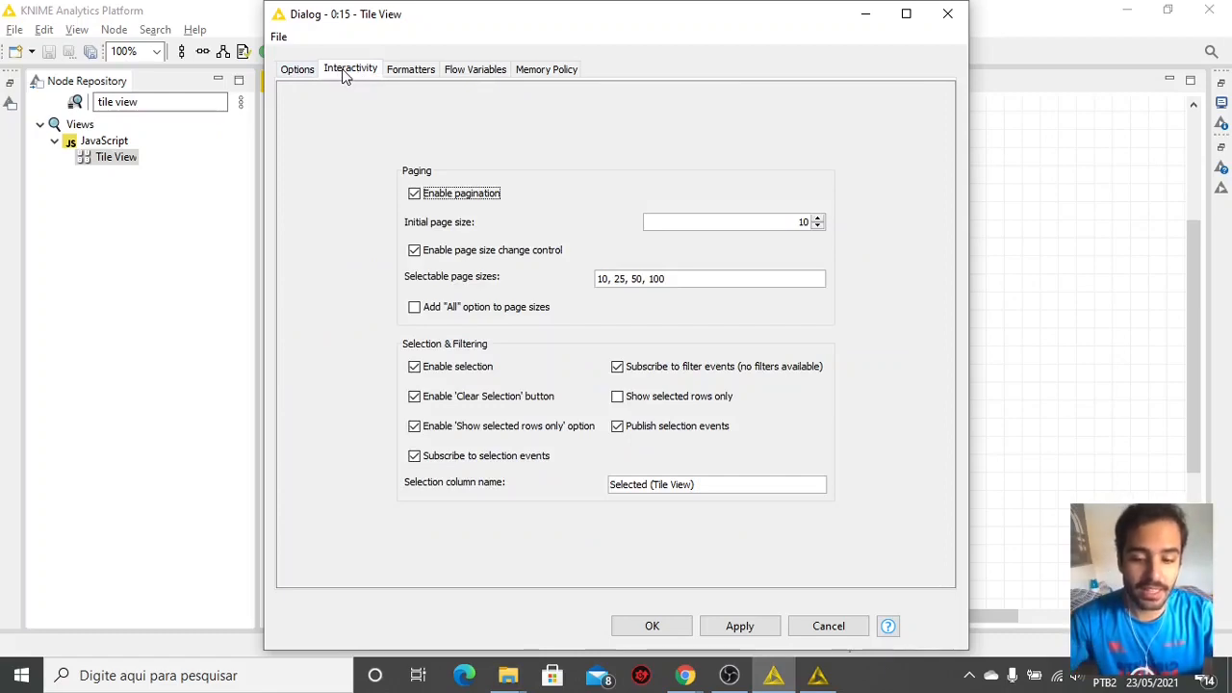
{"action": "left_click", "coordinate": [645, 405]}
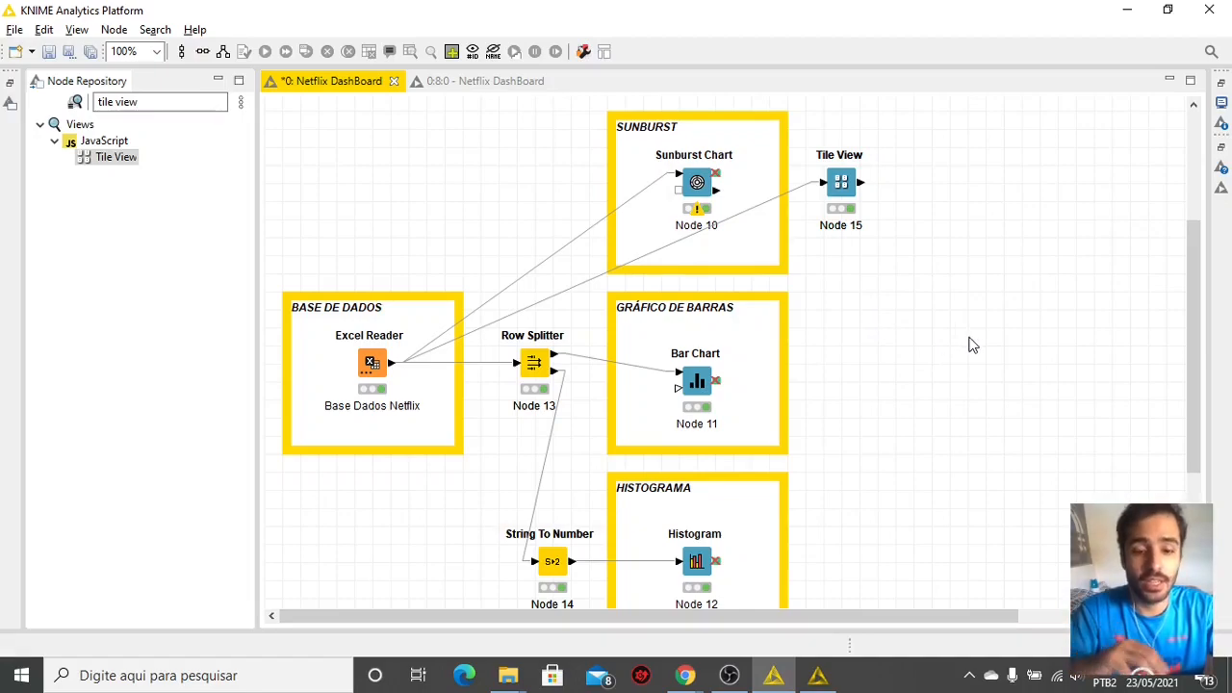
Wrap the Row Splitter, String To Number, Sunburst Chart, Bar Chart, Histogram and Tile View nodes into a component named Netflix Dashboard, resetting executed nodes.
{"action": "scroll", "coordinate": [973, 344], "scroll_direction": "down", "scroll_amount": 1}
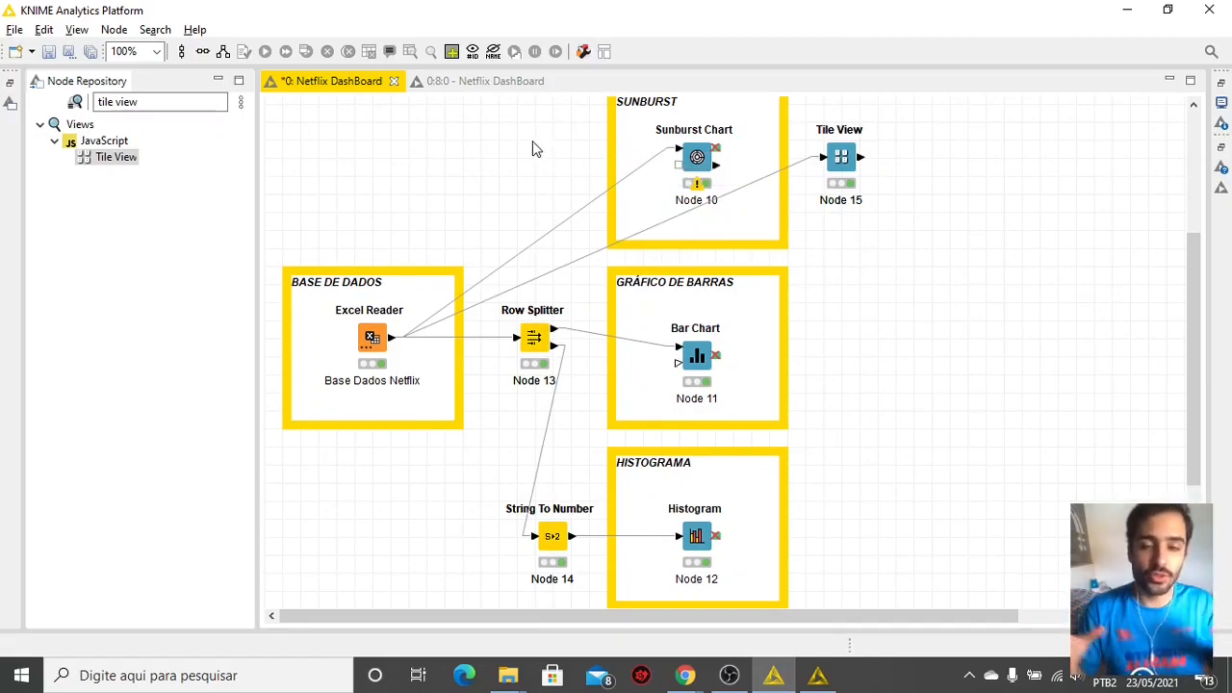
{"action": "mouse_move", "coordinate": [517, 132]}
{"action": "left_mouse_down"}
{"action": "mouse_move", "coordinate": [741, 341]}
{"action": "mouse_move", "coordinate": [940, 583]}
{"action": "left_mouse_up"}
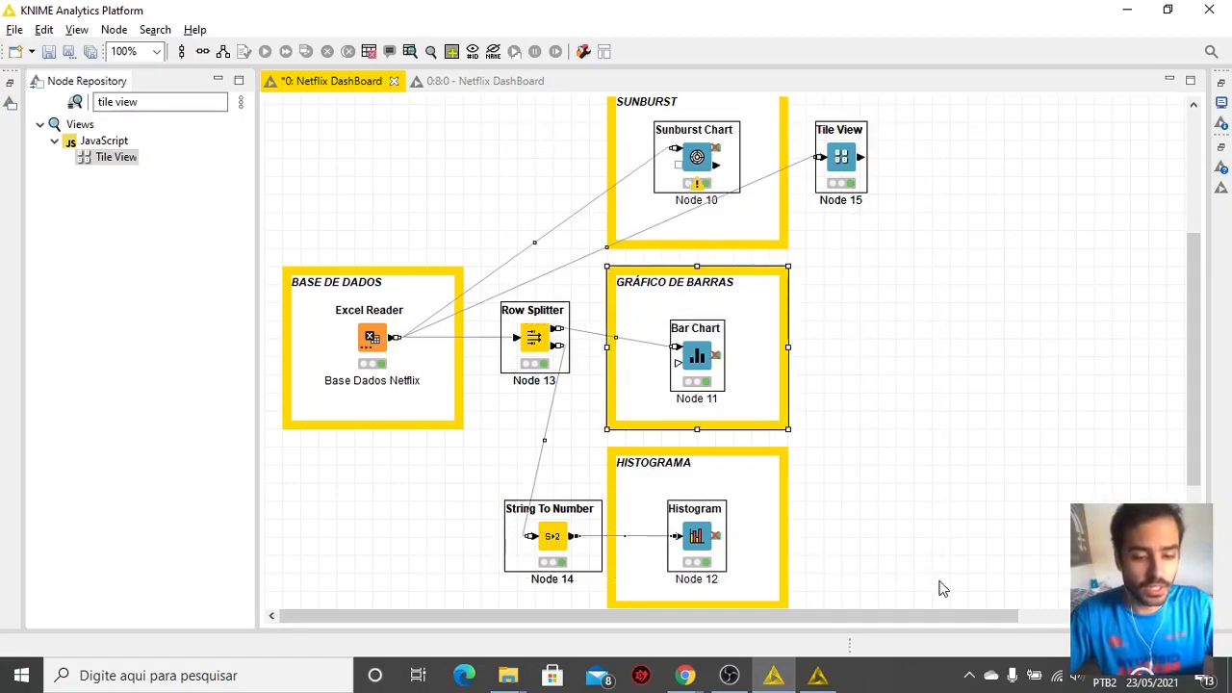
{"action": "right_click", "coordinate": [699, 159]}
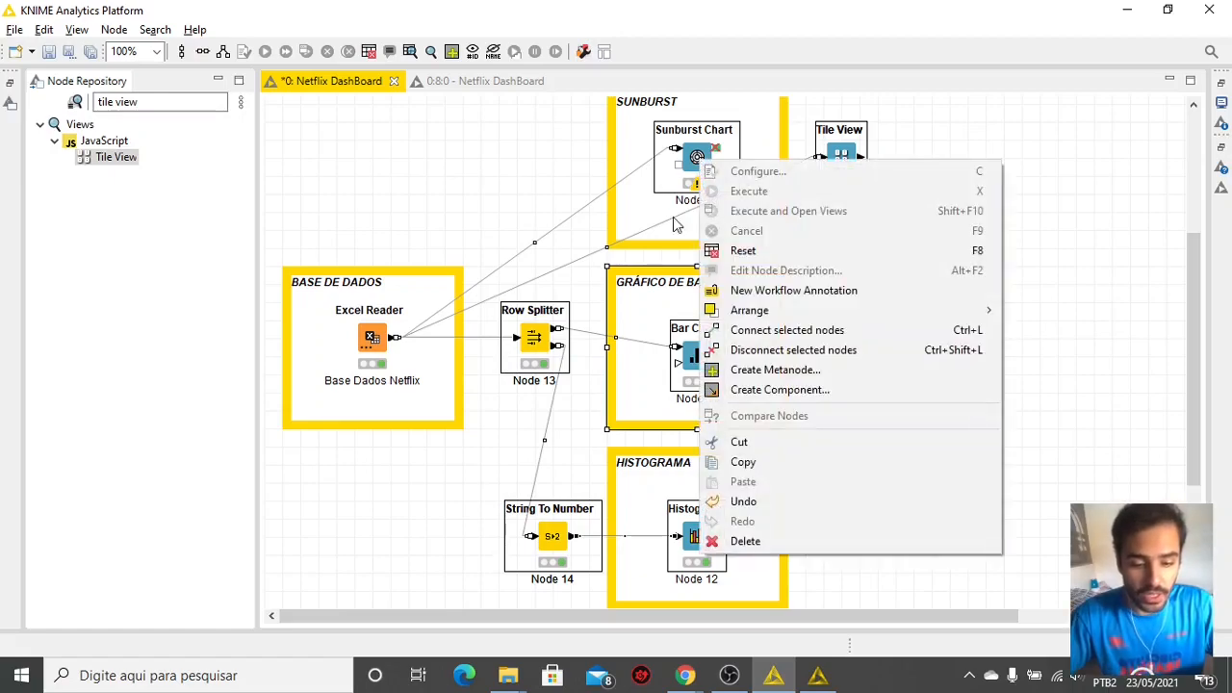
{"action": "left_click", "coordinate": [752, 390]}
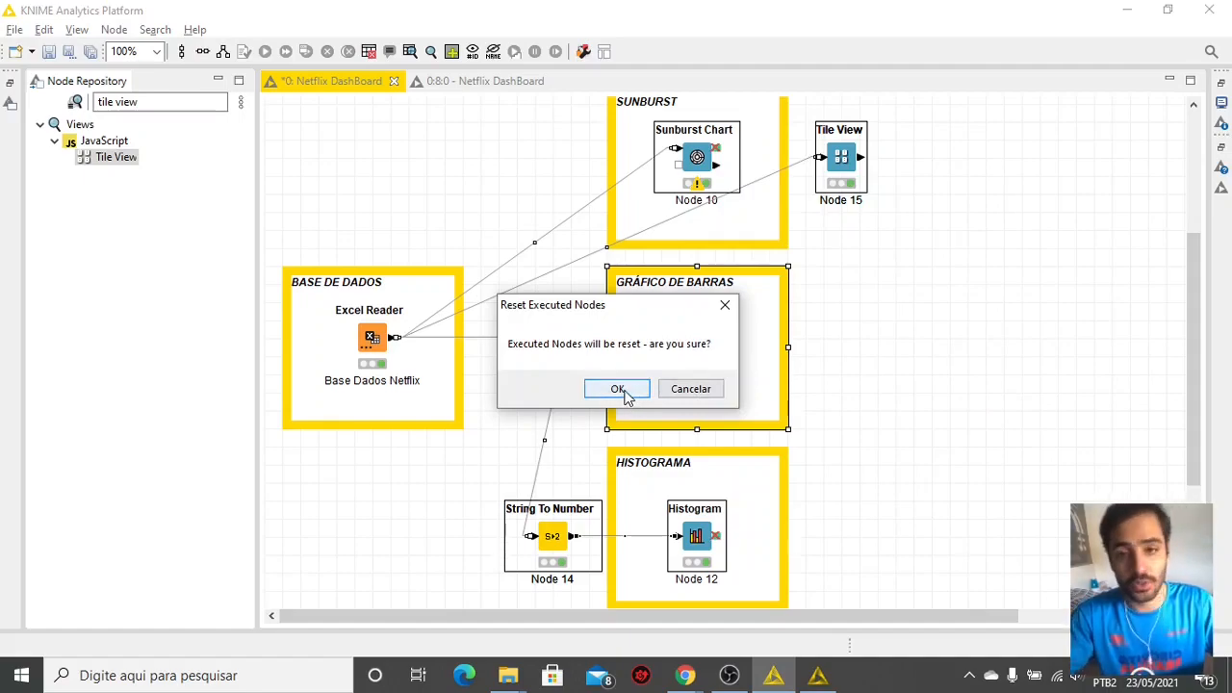
{"action": "left_click", "coordinate": [618, 390]}
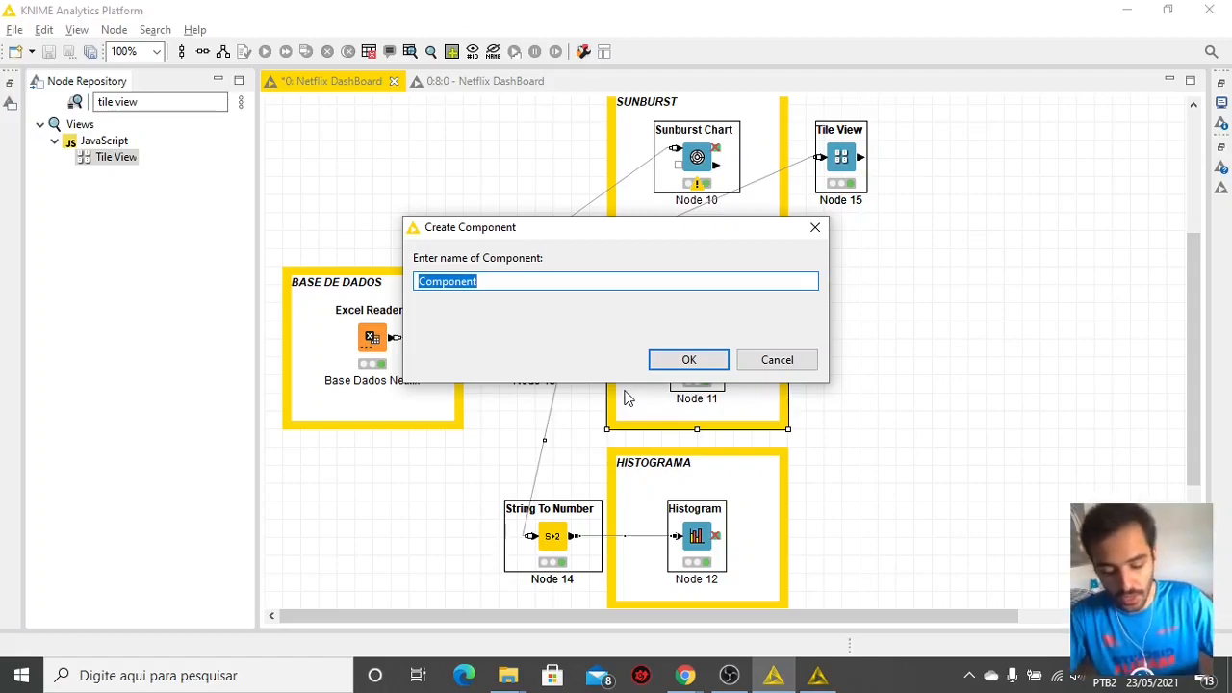
{"action": "type", "text": "Netflix "}
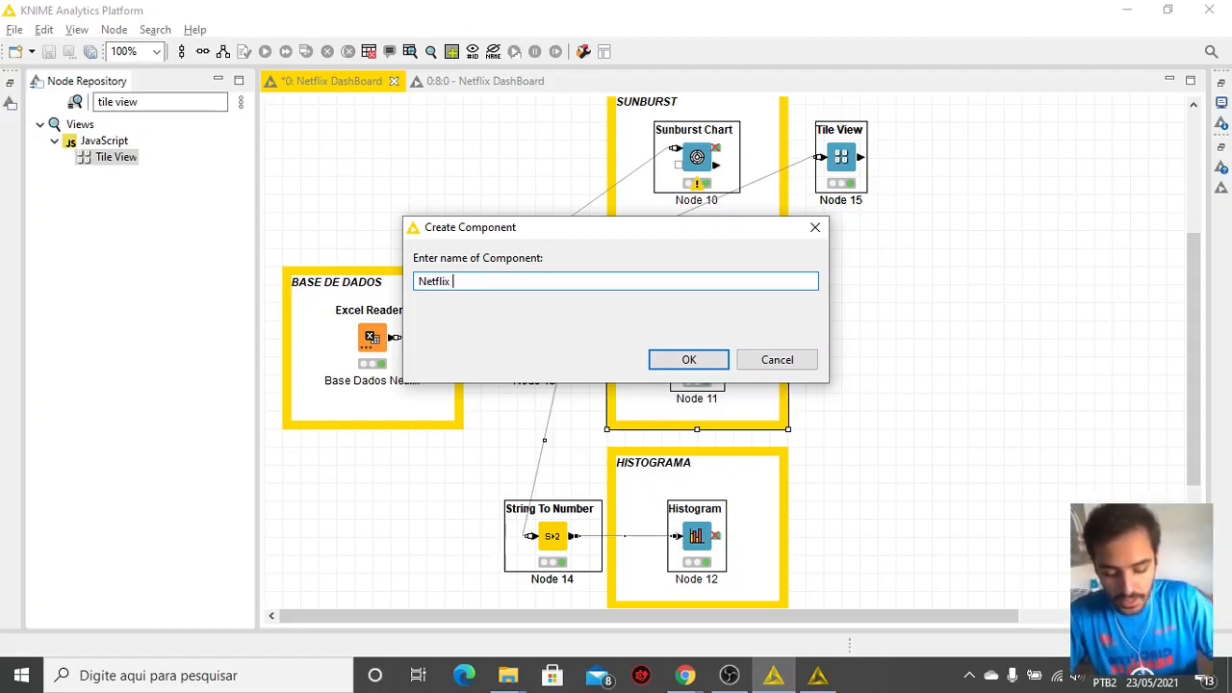
{"action": "type", "text": "Dashboard"}
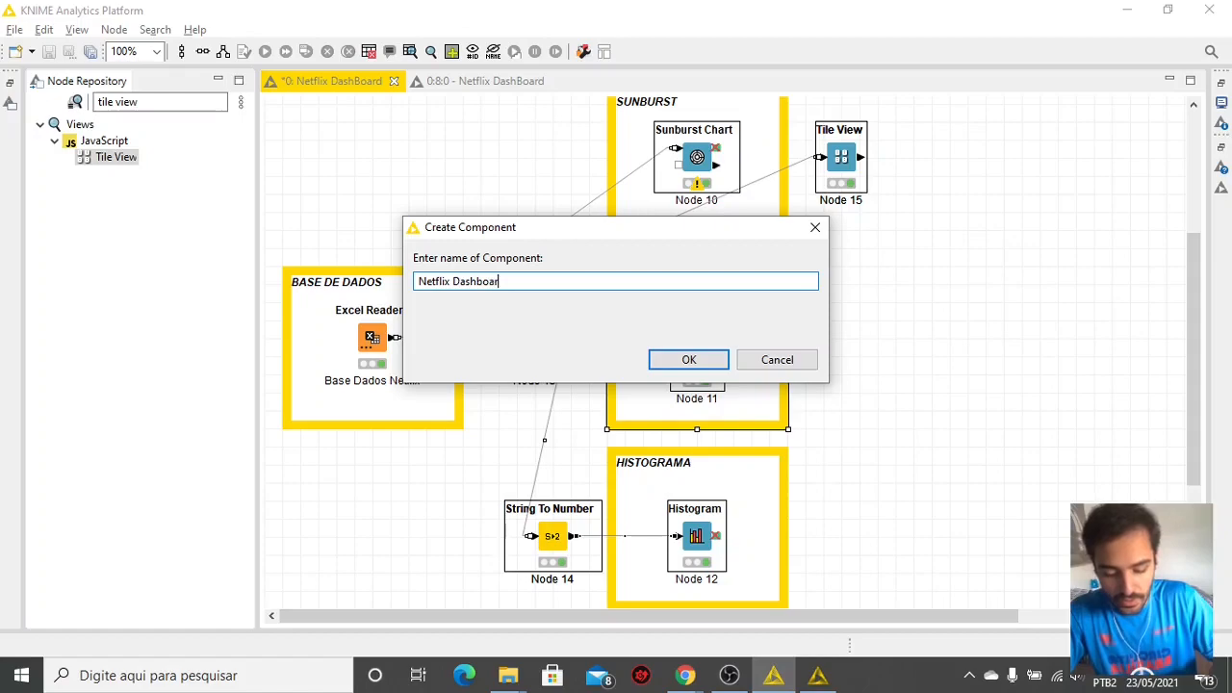
{"action": "left_click", "coordinate": [690, 361]}
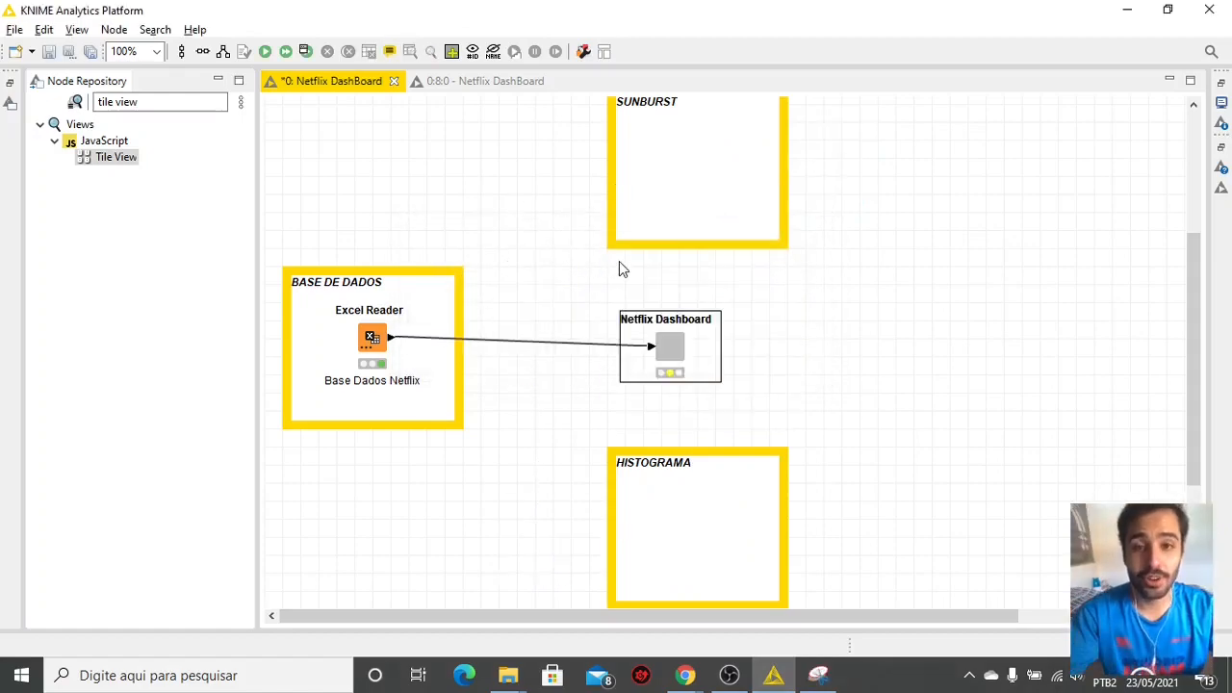
Execute the Netflix Dashboard component and open its inner workflow.
{"action": "left_click", "coordinate": [265, 51]}
{"action": "right_click", "coordinate": [671, 348]}
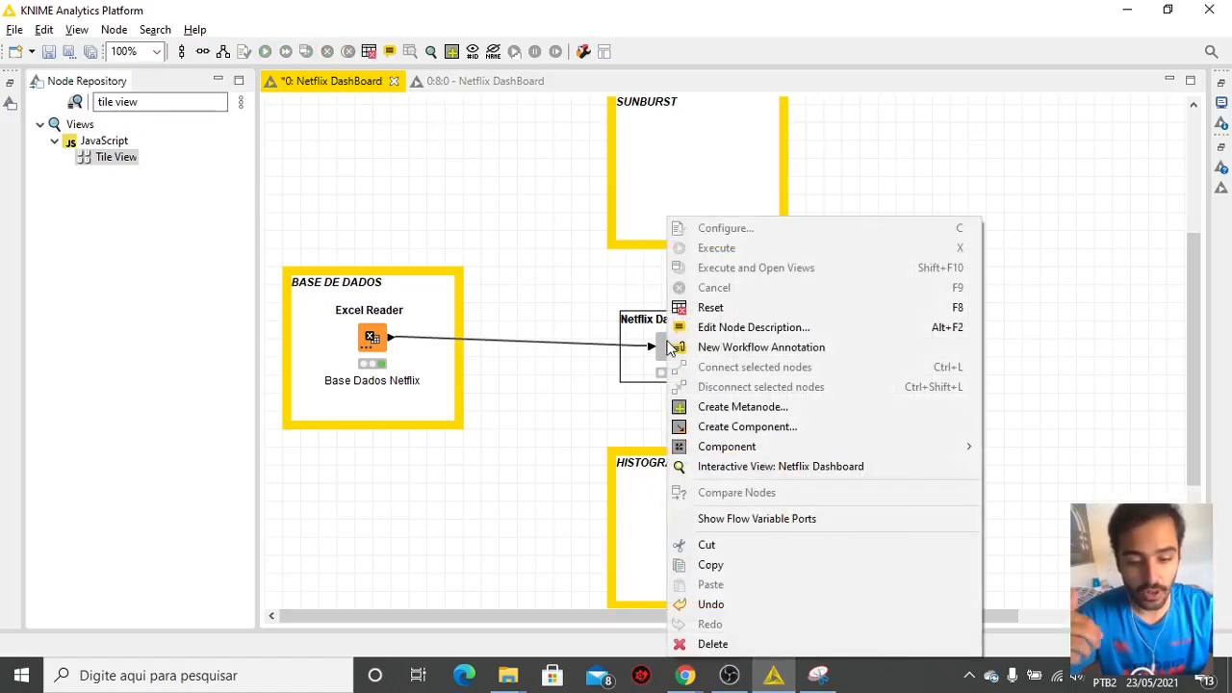
{"action": "mouse_move", "coordinate": [720, 450]}
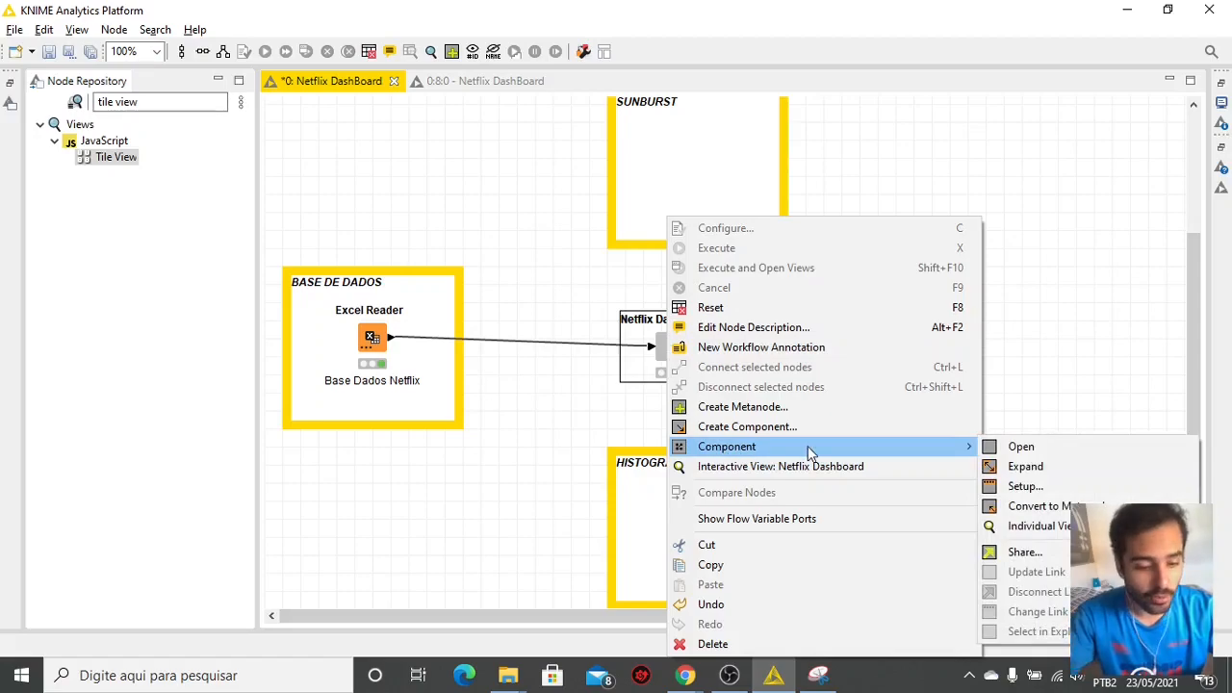
{"action": "left_click", "coordinate": [1009, 453]}
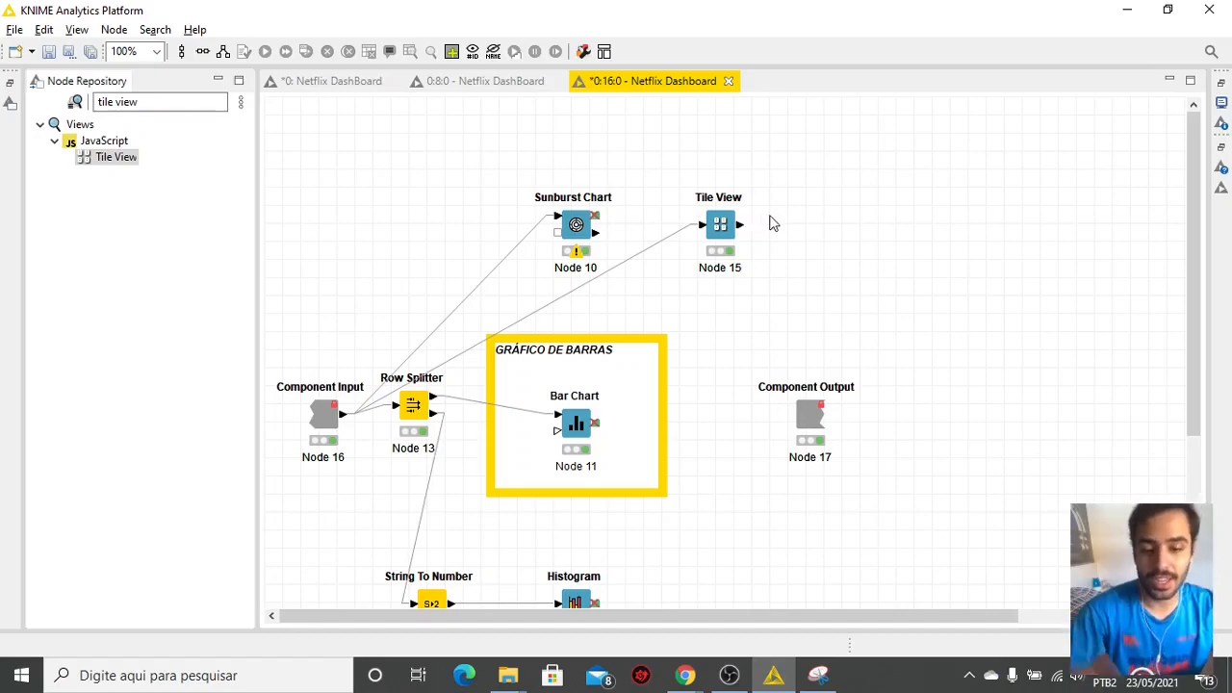
{"action": "left_click", "coordinate": [661, 341]}
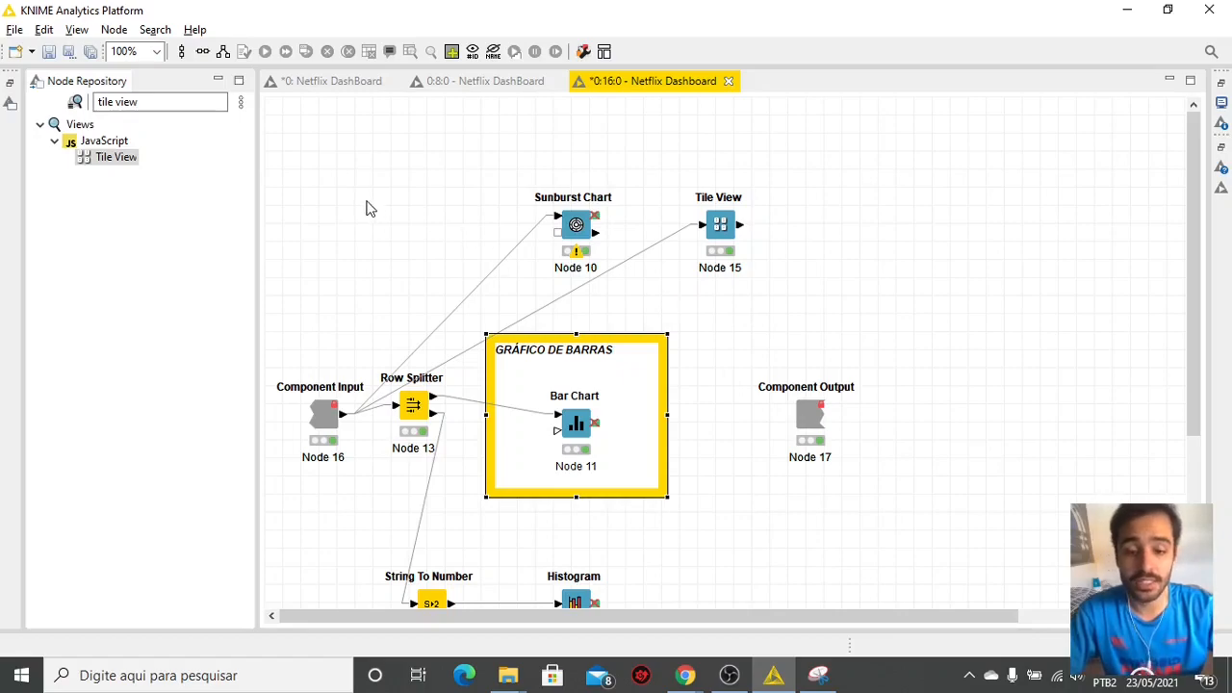
{"action": "key", "text": "ctrl+a"}
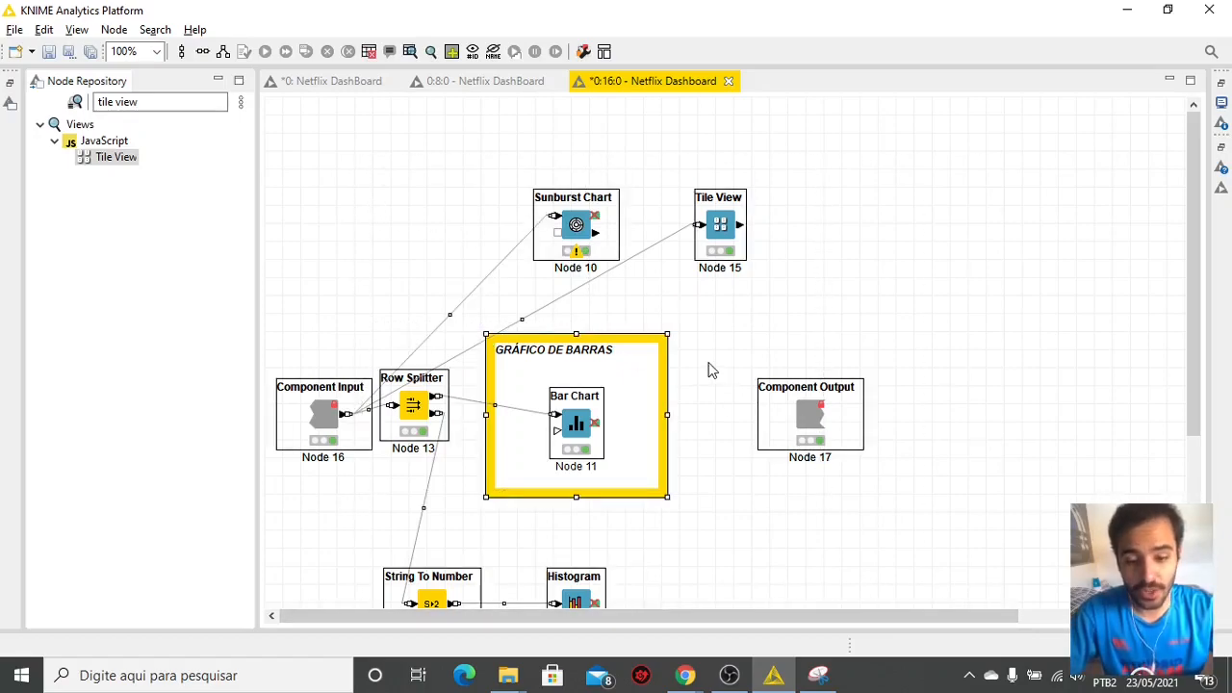
{"action": "left_click", "coordinate": [655, 354], "text": "ctrl"}
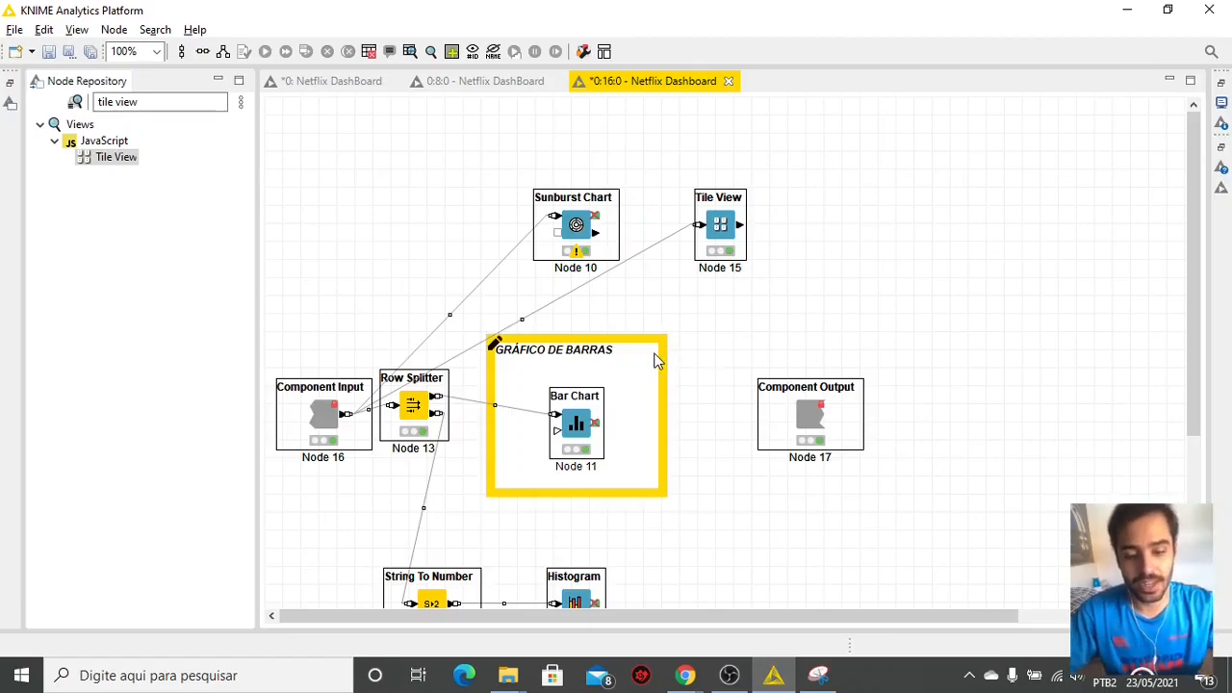
{"action": "left_click", "coordinate": [716, 317]}
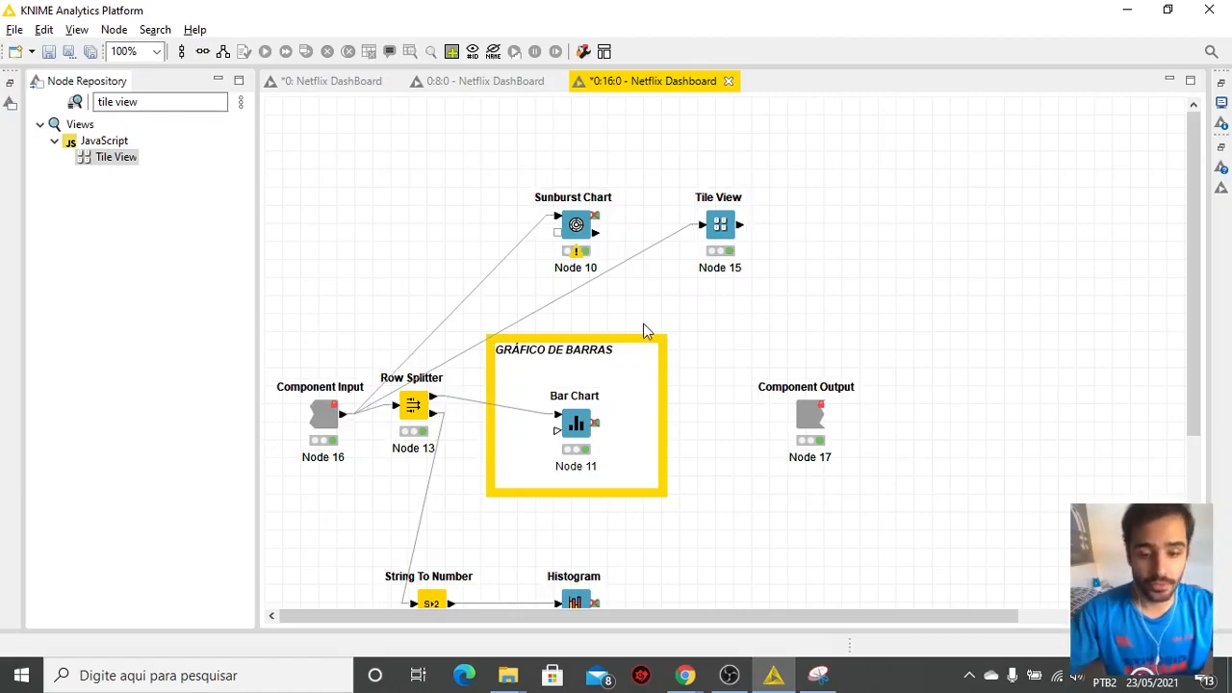
Open the Netflix Dashboard component's interactive view from the main workflow, review how its charts and tiles are arranged, and close it.
{"action": "left_click", "coordinate": [348, 85]}
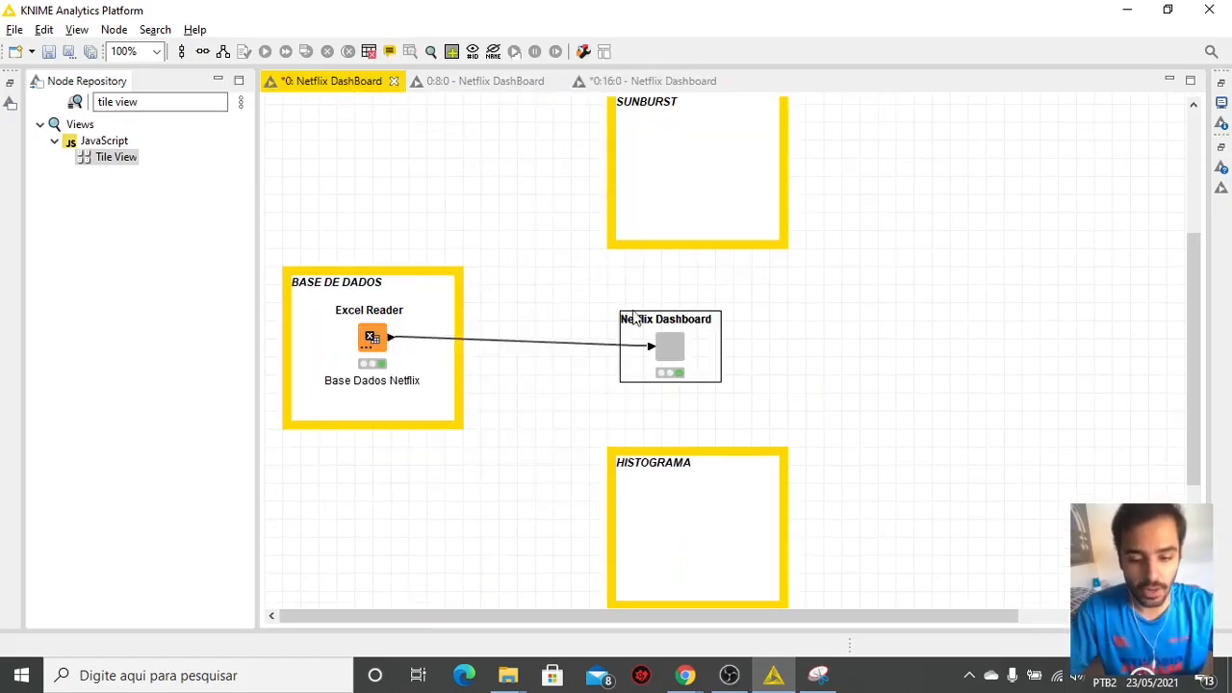
{"action": "right_click", "coordinate": [671, 358]}
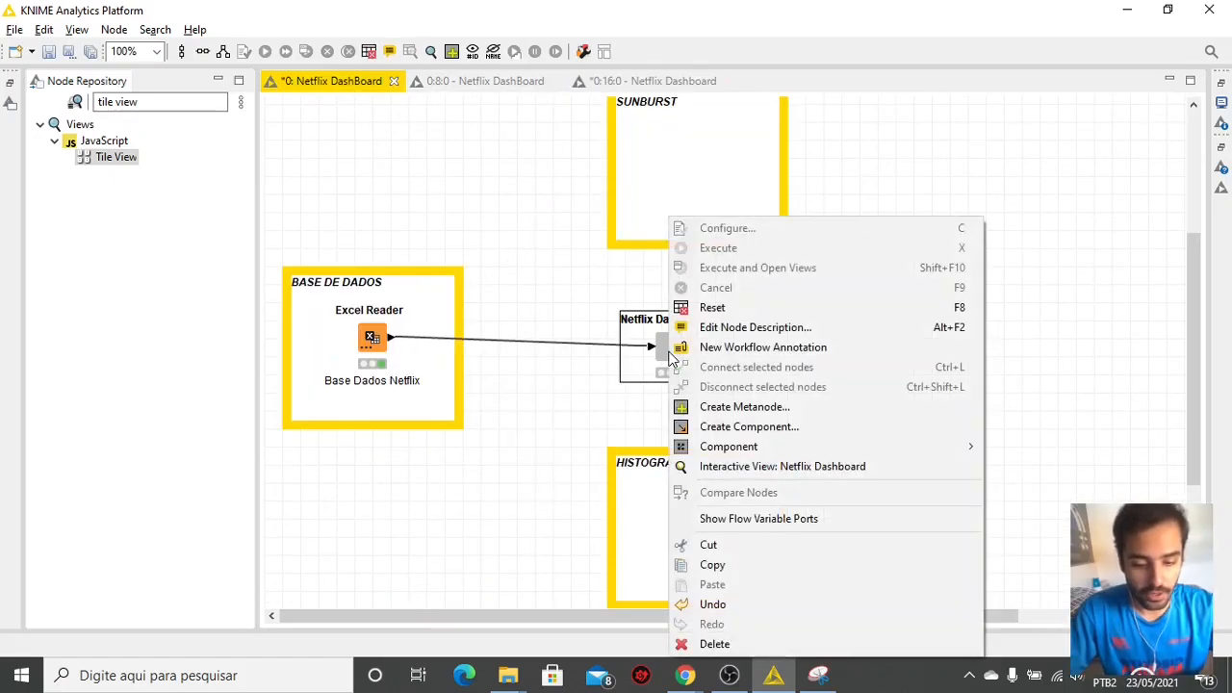
{"action": "left_click", "coordinate": [759, 470]}
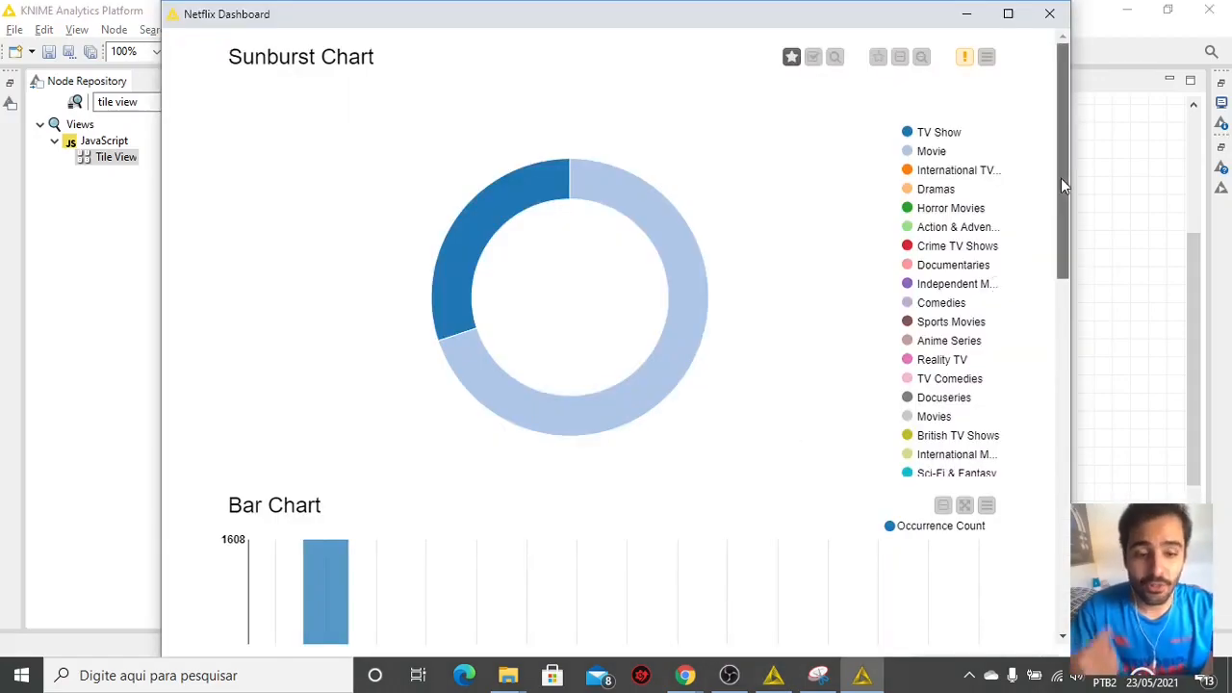
{"action": "left_click_drag", "start_coordinate": [1061, 181], "coordinate": [1112, 549]}
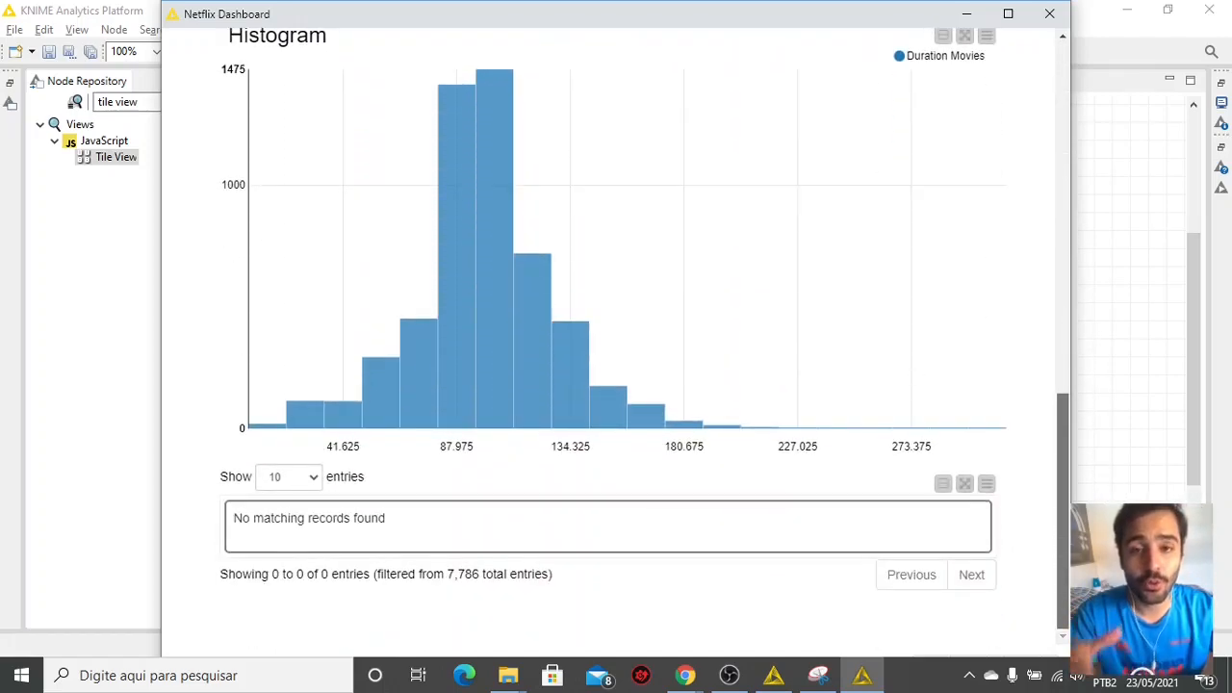
{"action": "left_click_drag", "start_coordinate": [1112, 549], "coordinate": [1048, 27]}
{"action": "left_click", "coordinate": [1050, 16]}
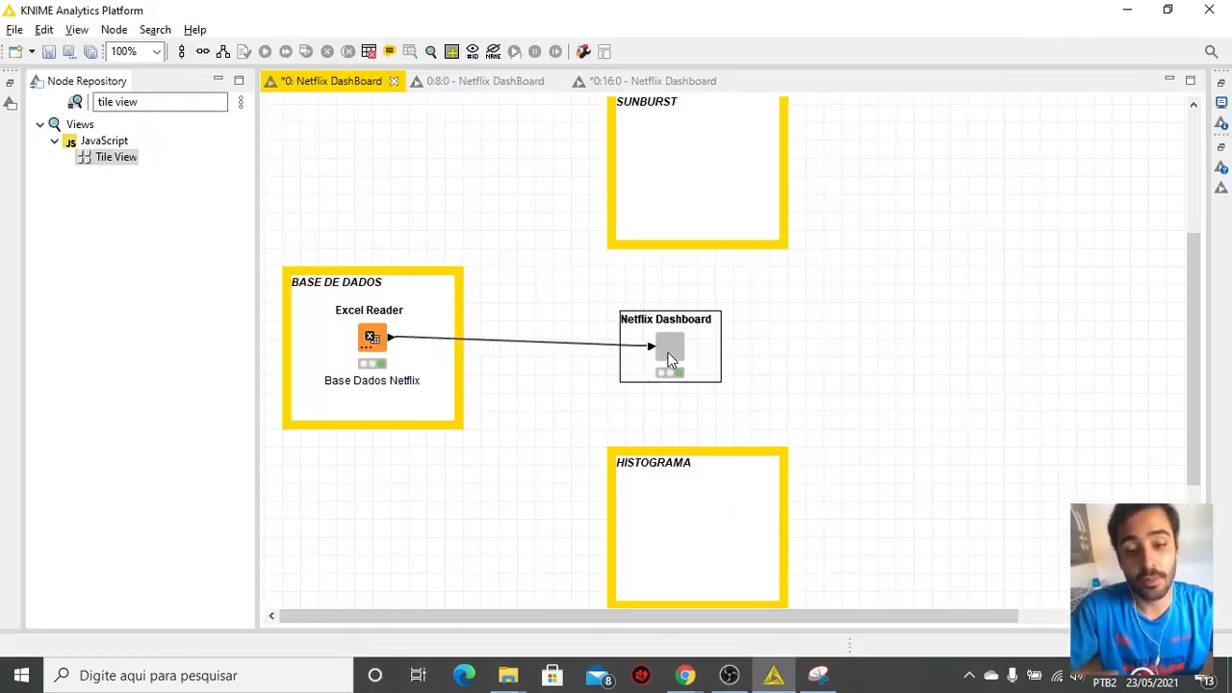
Clear the component's composite view layout and replace it with a single two-column row.
{"action": "left_click", "coordinate": [645, 82]}
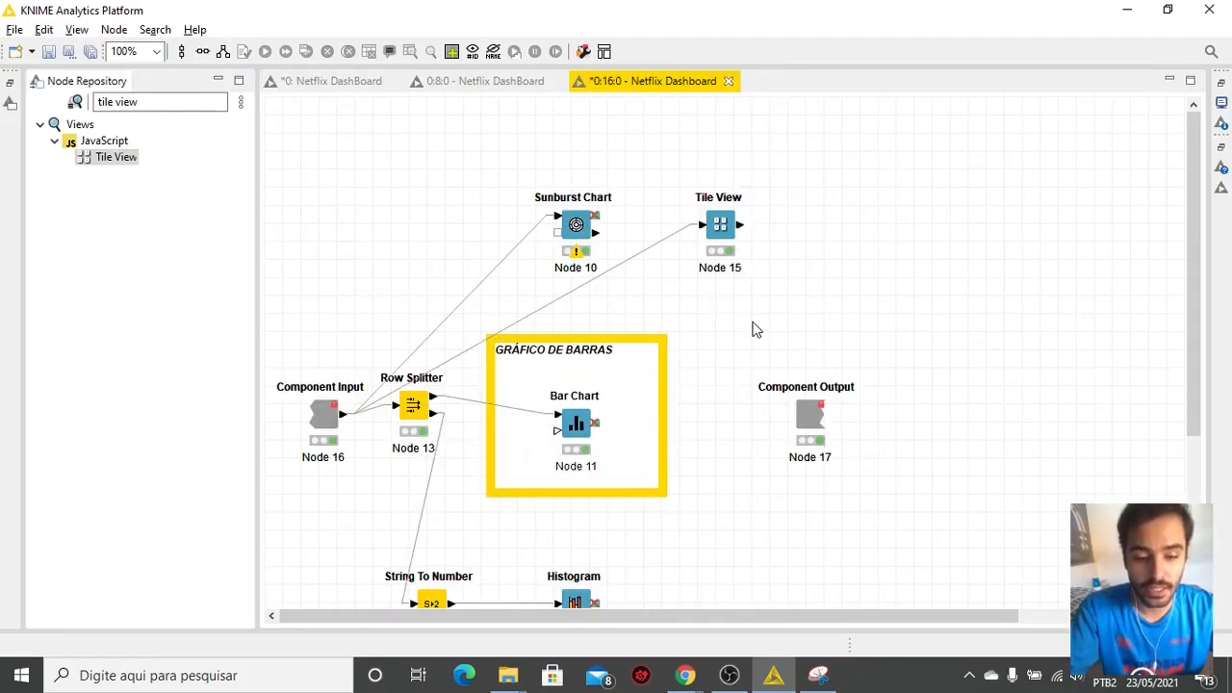
{"action": "left_click", "coordinate": [605, 55]}
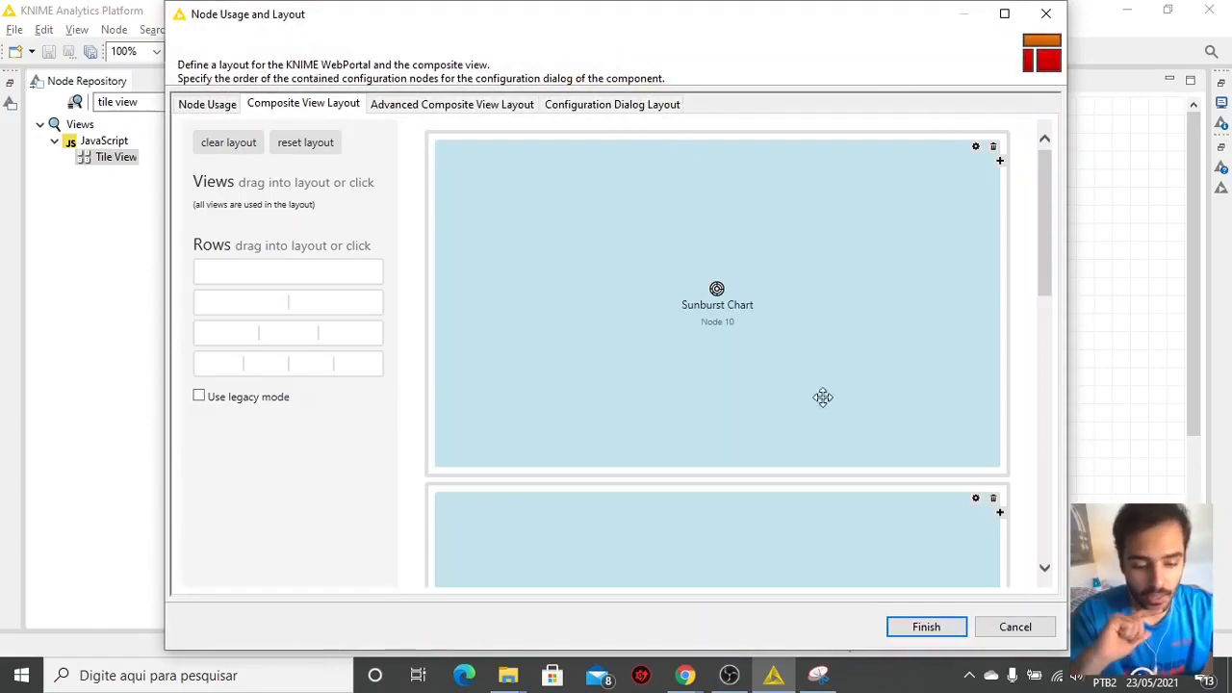
{"action": "left_click", "coordinate": [222, 147]}
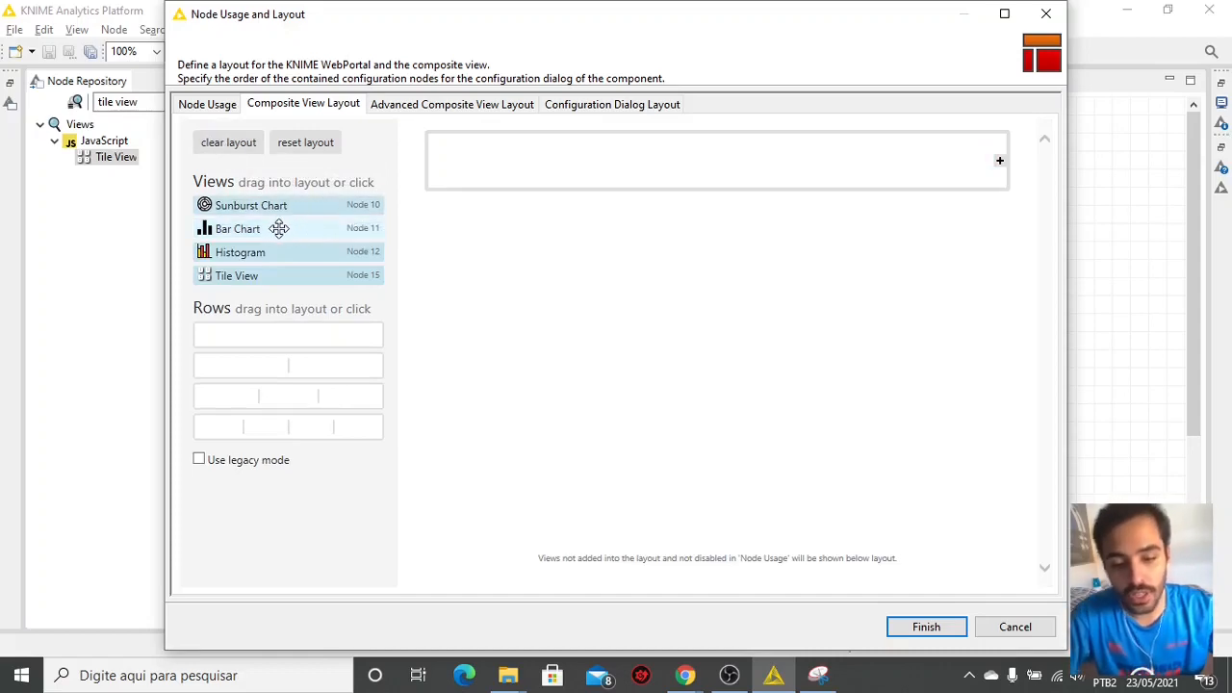
{"action": "left_click_drag", "start_coordinate": [272, 367], "coordinate": [717, 185]}
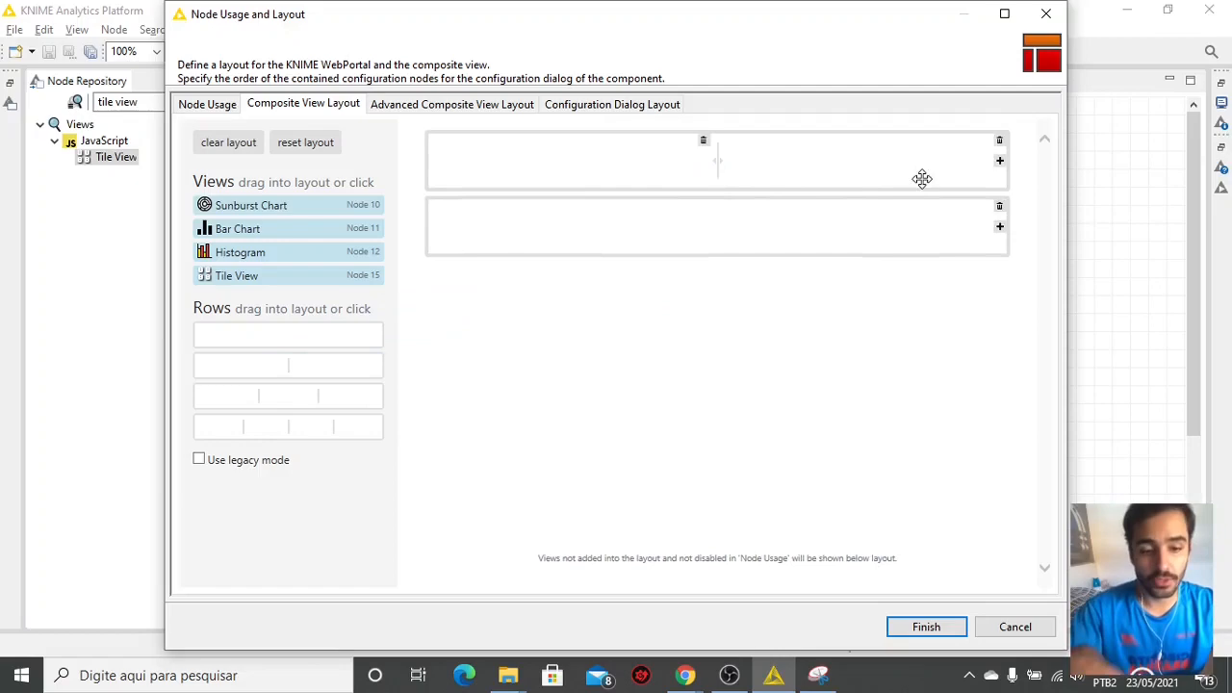
{"action": "left_click", "coordinate": [1000, 209]}
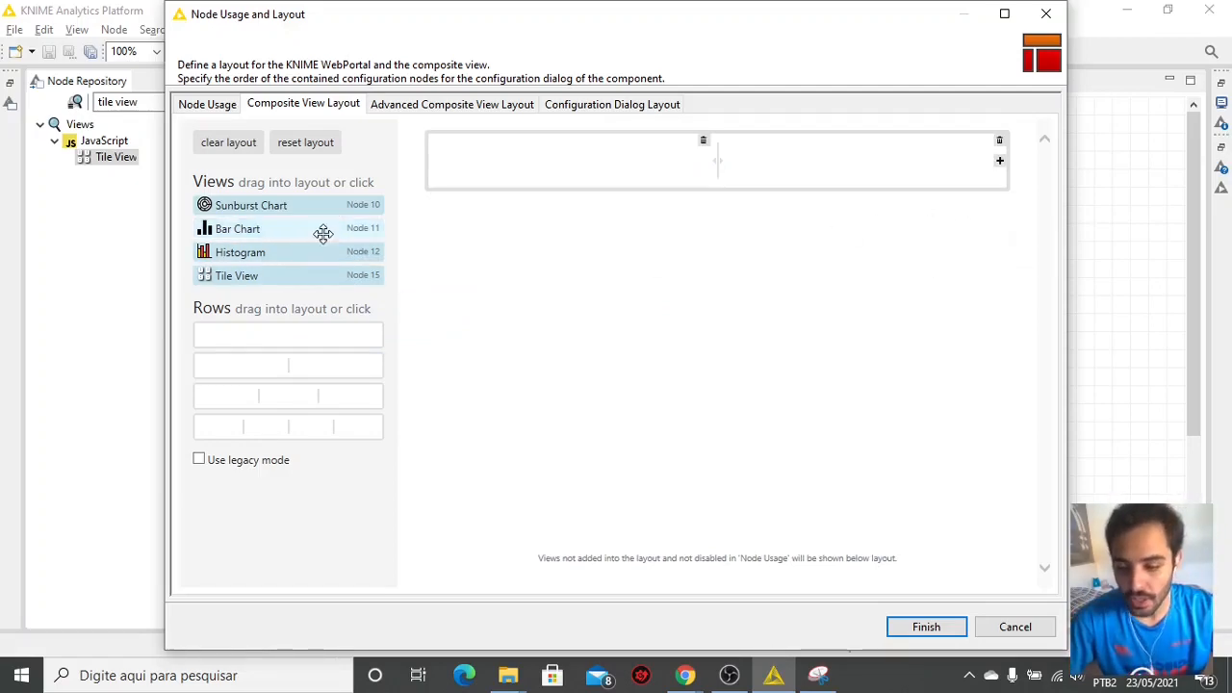
Place Bar Chart above Histogram in the first layout column and Tile View above Sunburst Chart in the second, and save the layout.
{"action": "left_click_drag", "start_coordinate": [273, 237], "coordinate": [570, 180]}
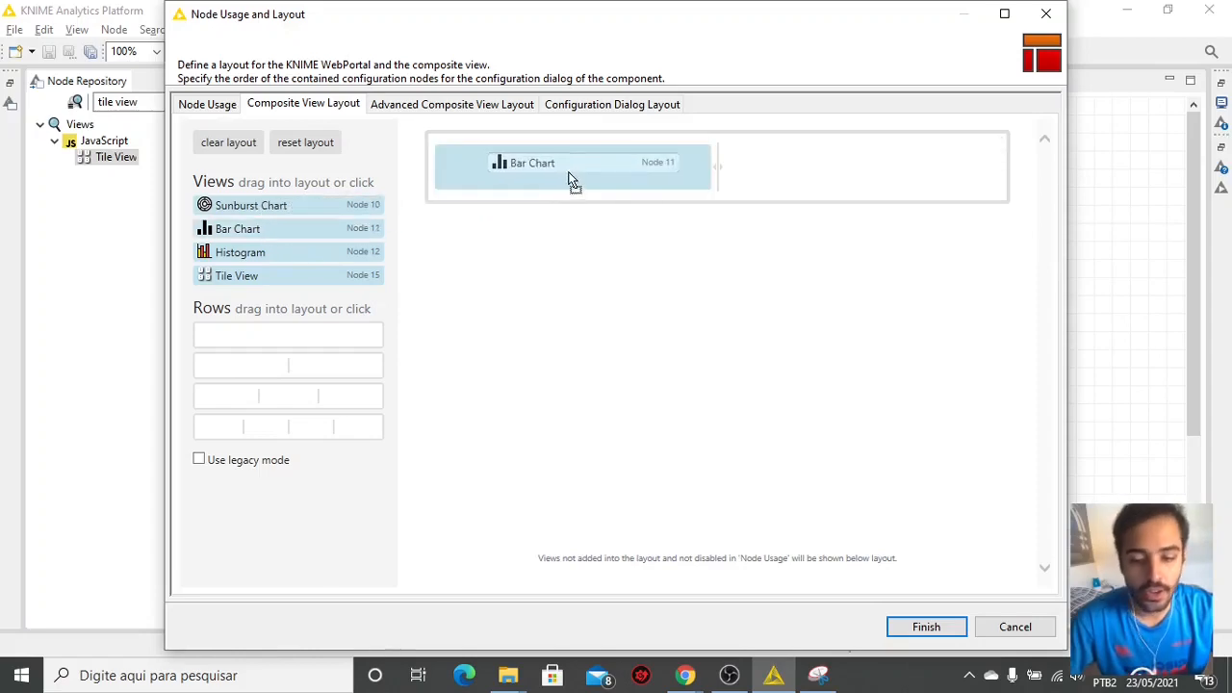
{"action": "left_click_drag", "start_coordinate": [248, 228], "coordinate": [558, 333]}
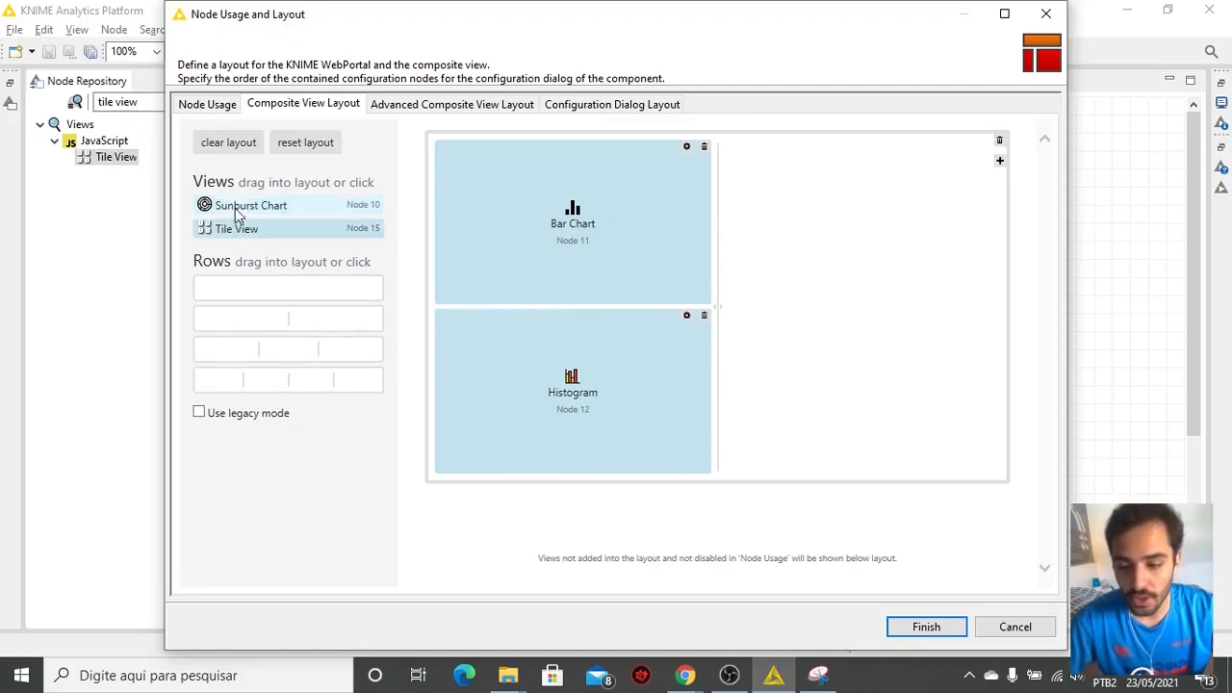
{"action": "left_click_drag", "start_coordinate": [237, 215], "coordinate": [831, 377]}
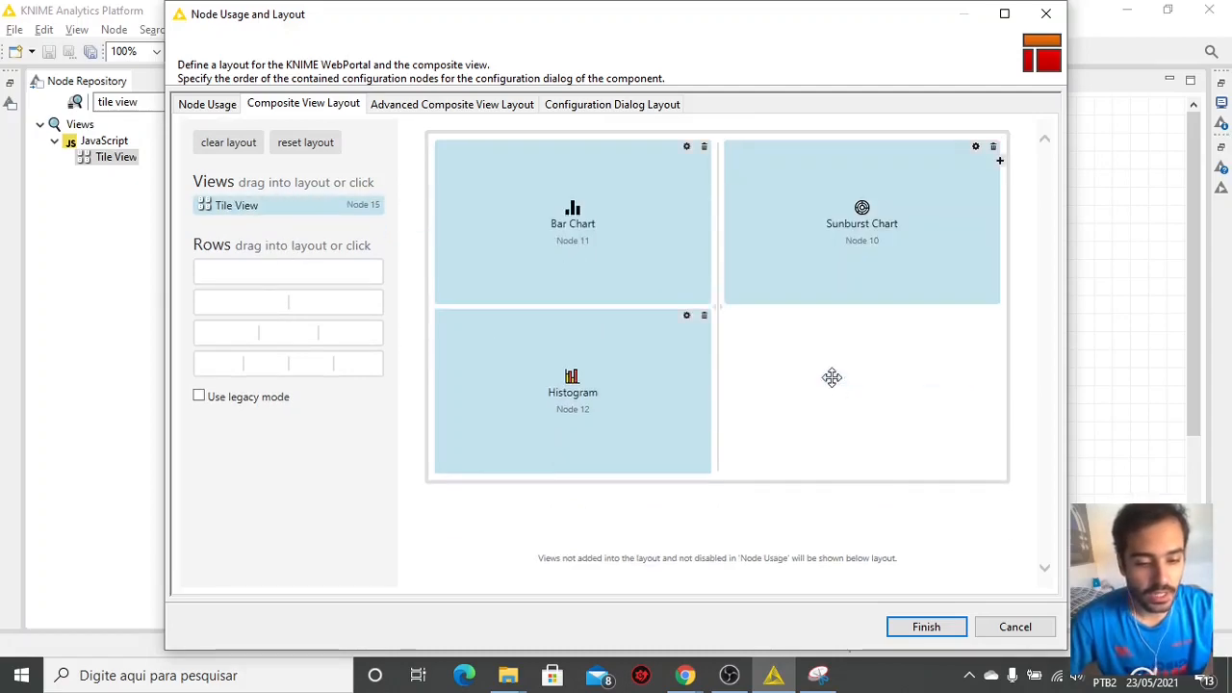
{"action": "left_click_drag", "start_coordinate": [251, 209], "coordinate": [832, 179]}
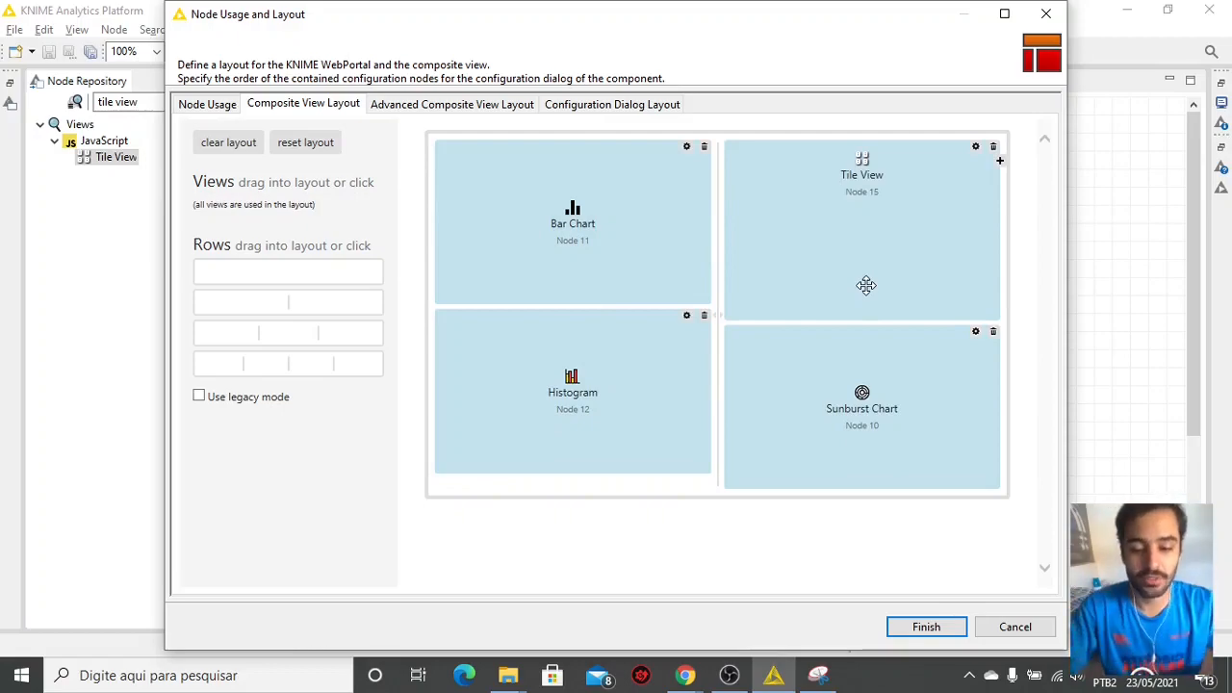
{"action": "left_click", "coordinate": [926, 627]}
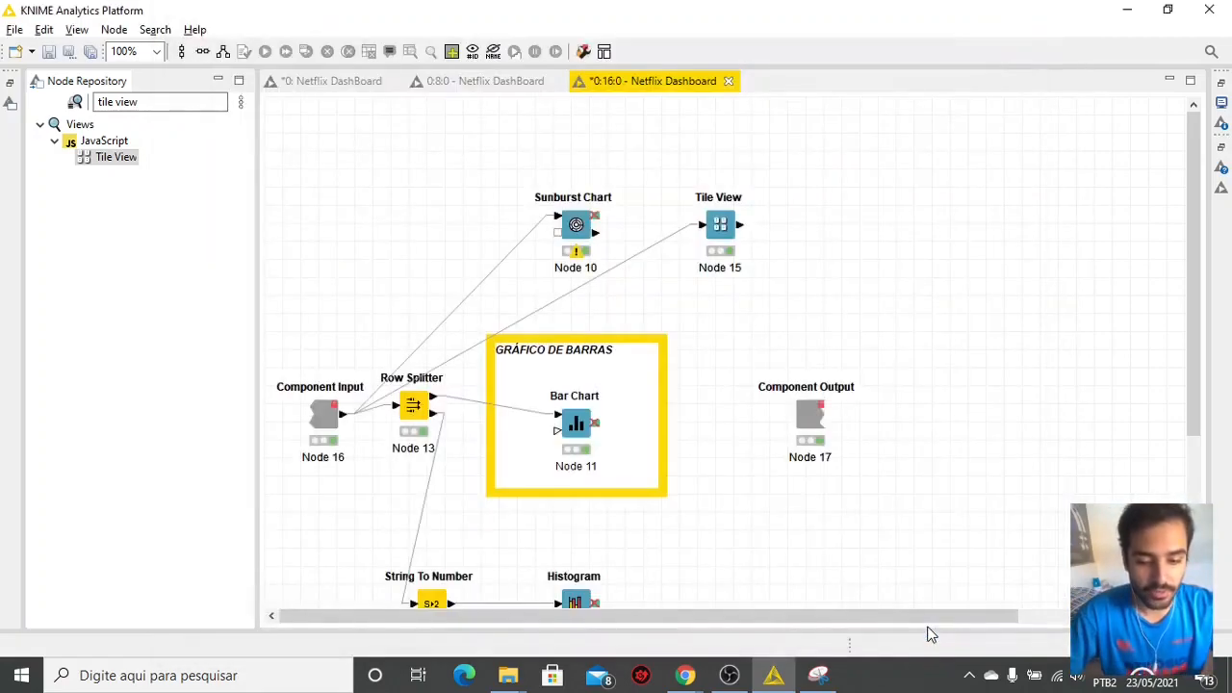
Open the Netflix Dashboard interactive view at full size and select the 16-season bar in the Bar Chart to filter the tiles.
{"action": "left_click", "coordinate": [331, 81]}
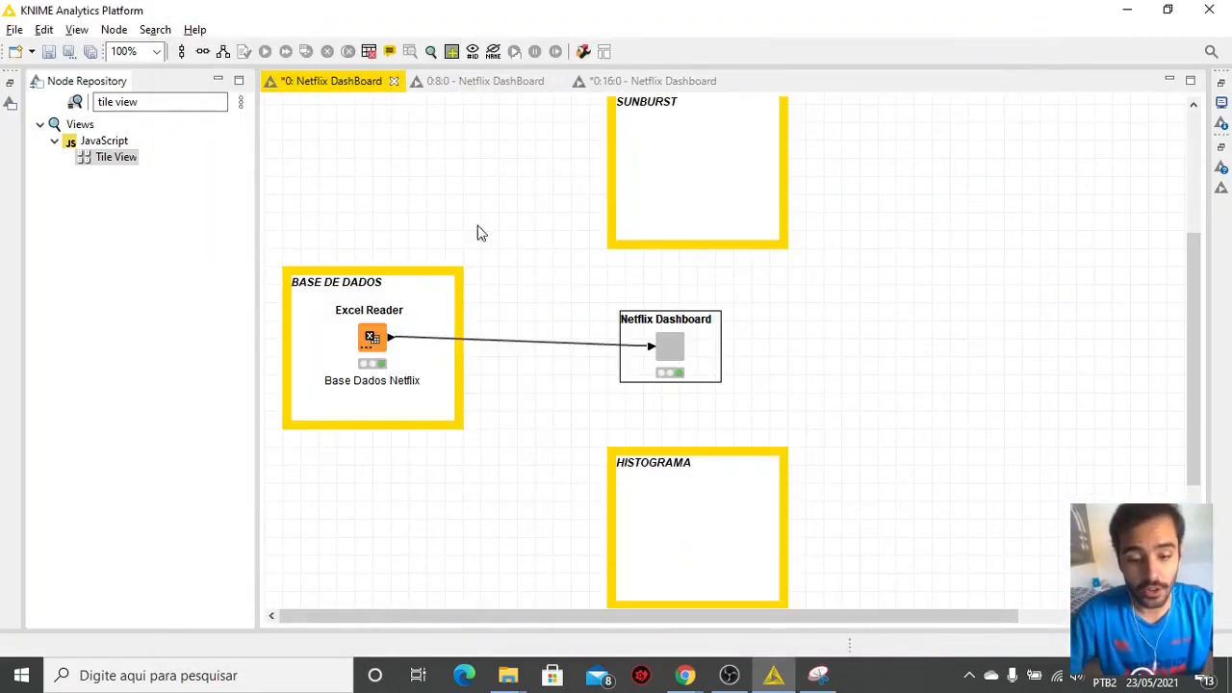
{"action": "right_click", "coordinate": [666, 347]}
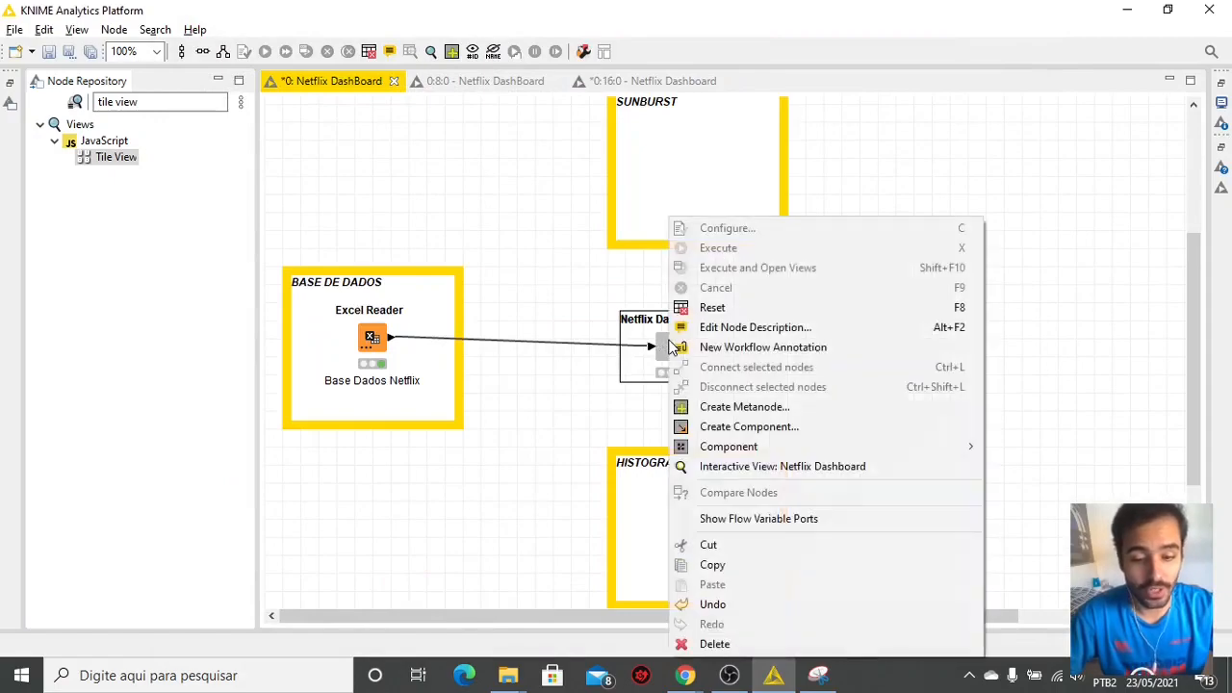
{"action": "left_click", "coordinate": [742, 468]}
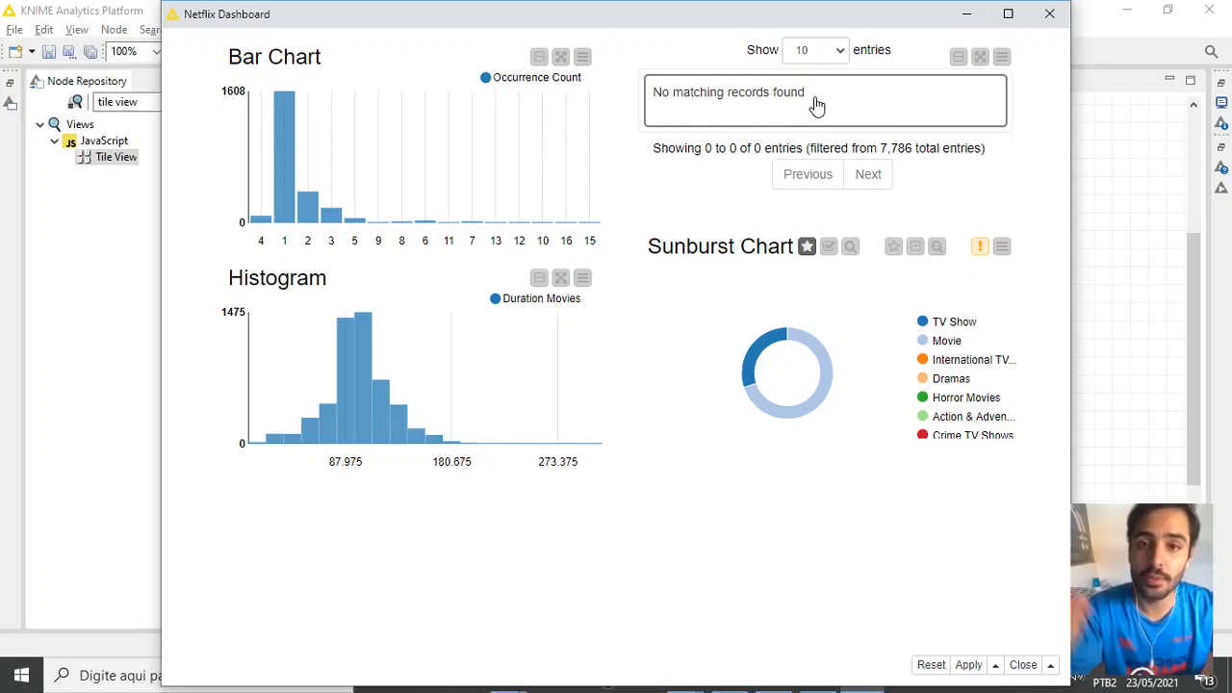
{"action": "left_click", "coordinate": [1008, 13]}
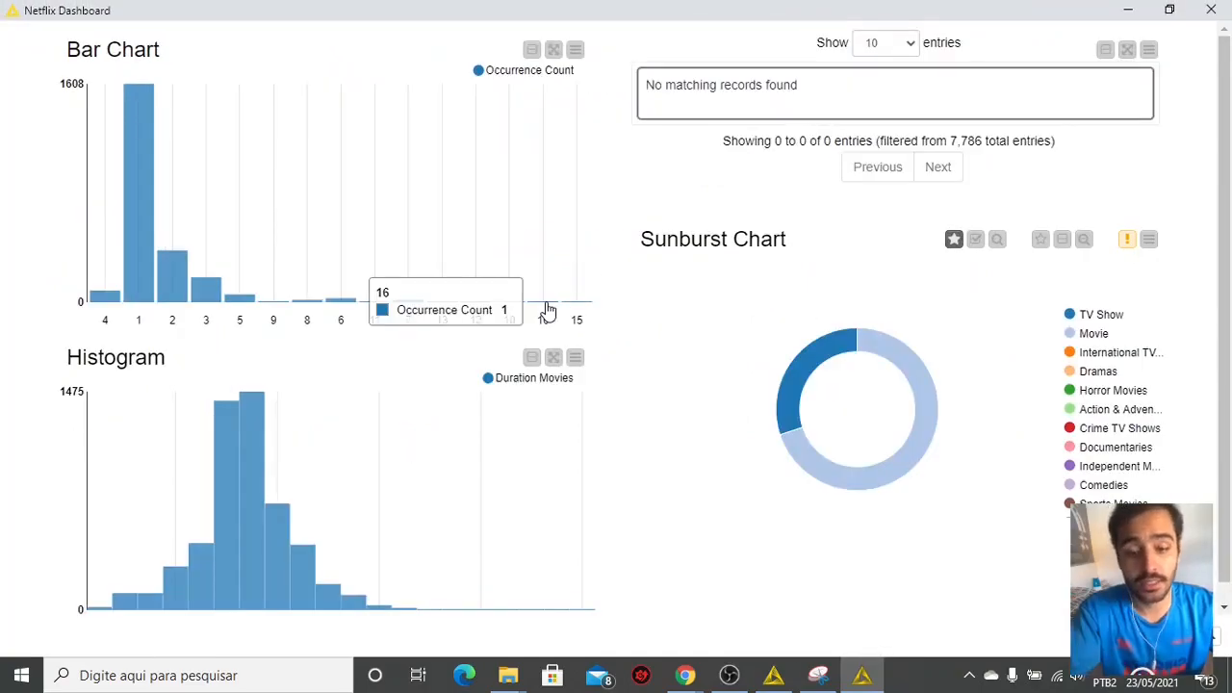
{"action": "left_click", "coordinate": [545, 306]}
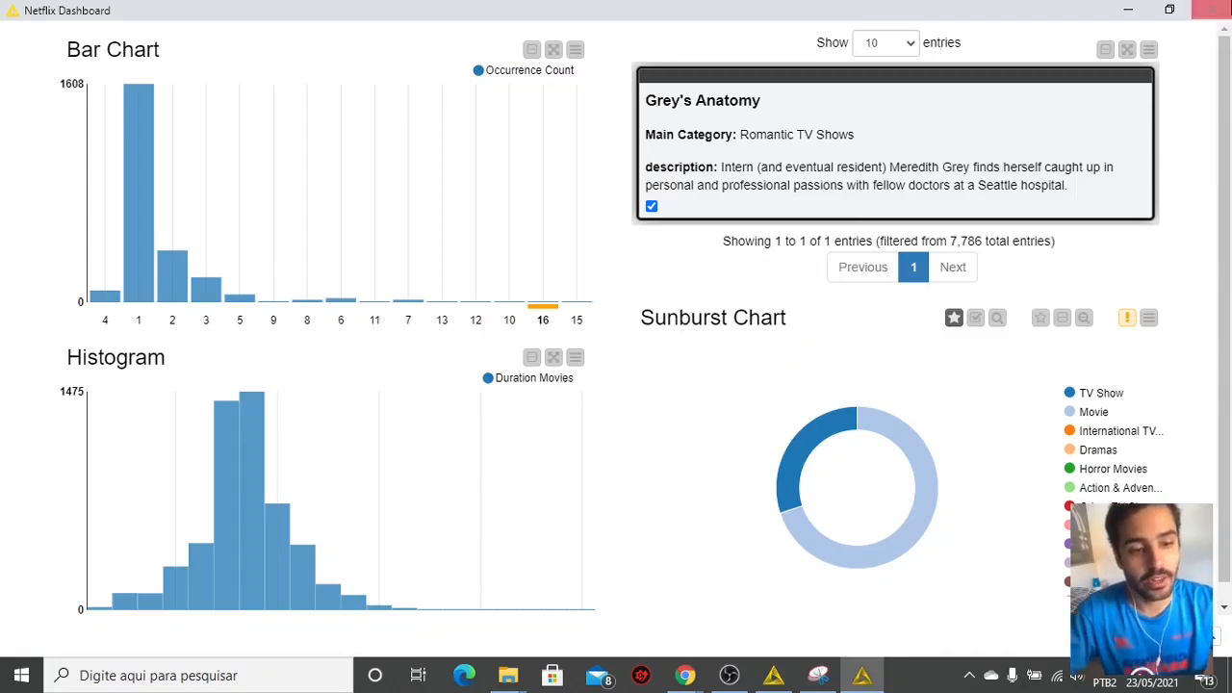
Close the interactive view, search the node repository for "slider" and add an Interactive Range Slider Filter Widget inside the Netflix Dashboard component.
{"action": "left_click", "coordinate": [1211, 9]}
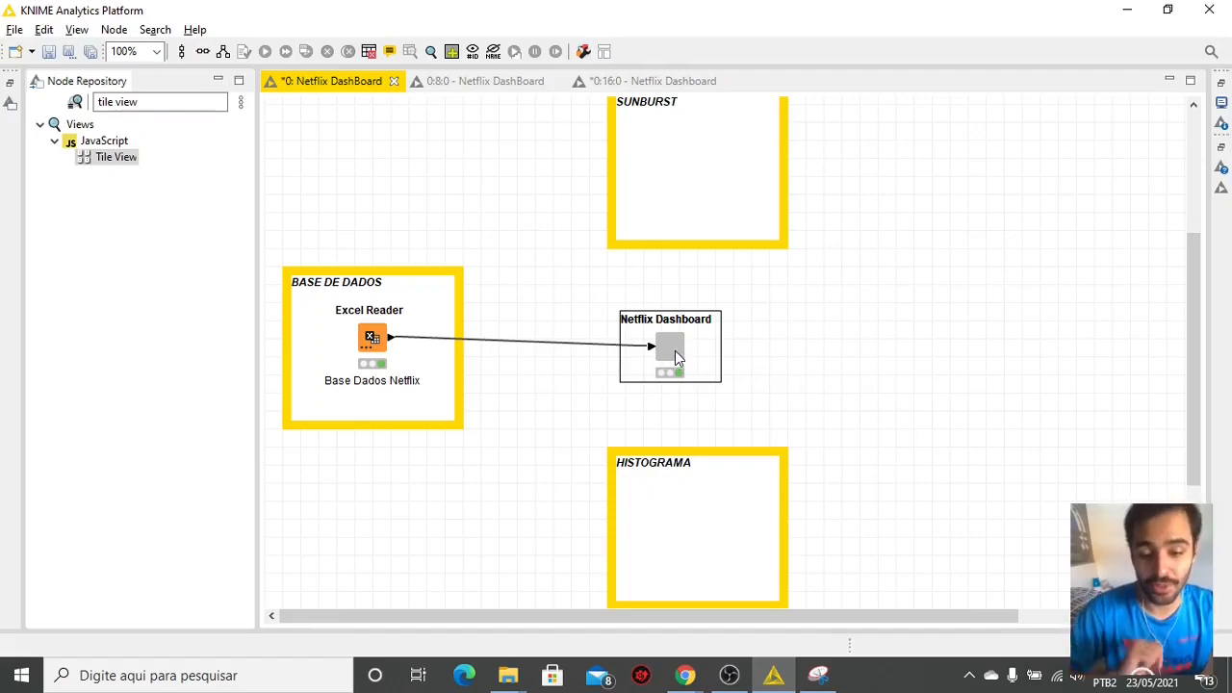
{"action": "left_click", "coordinate": [644, 83]}
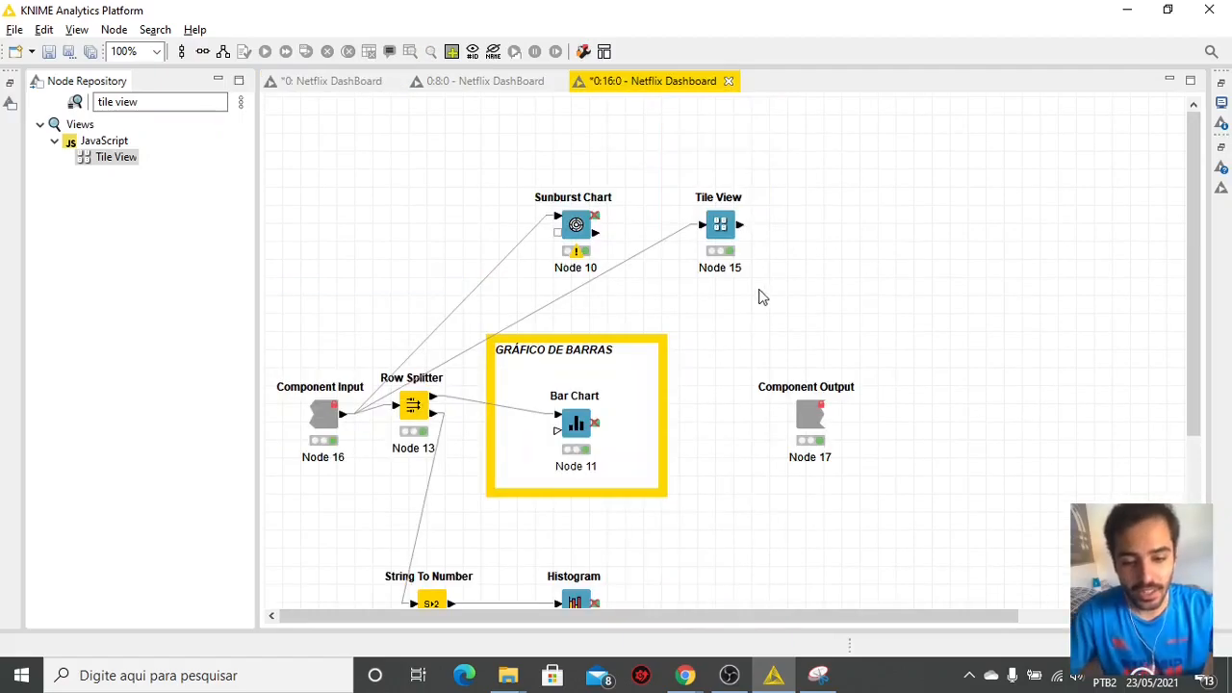
{"action": "double_click", "coordinate": [121, 102]}
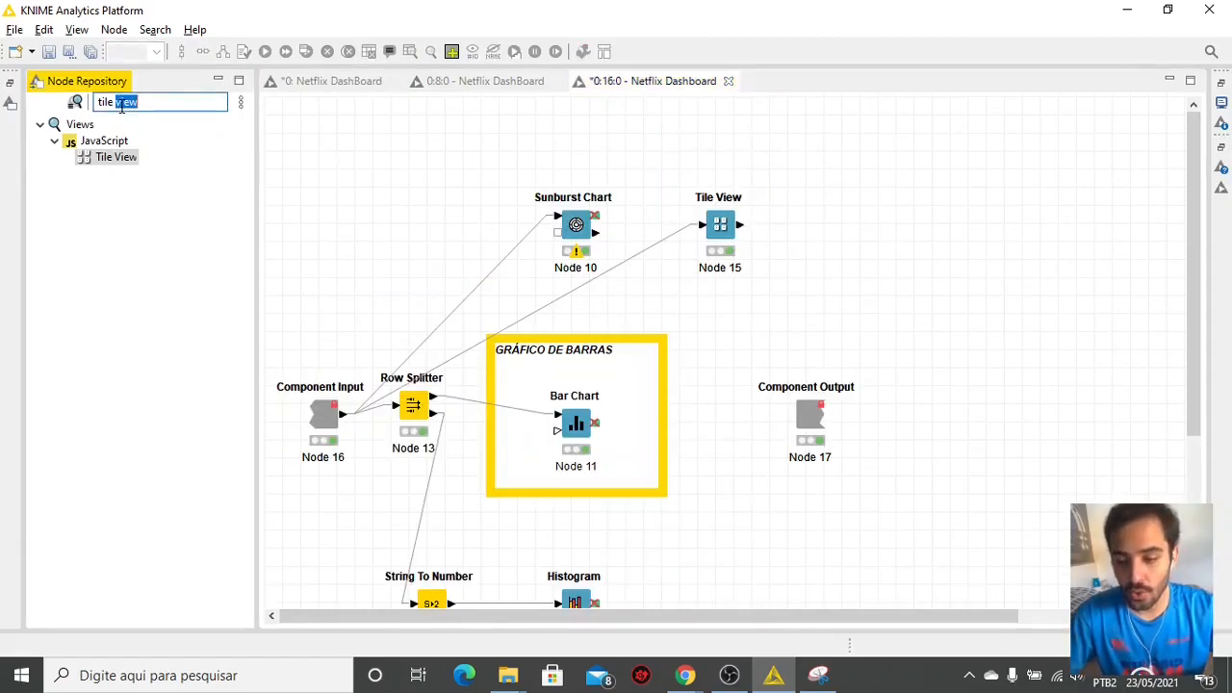
{"action": "left_click", "coordinate": [121, 102]}
{"action": "left_click_drag", "start_coordinate": [100, 103], "coordinate": [165, 106]}
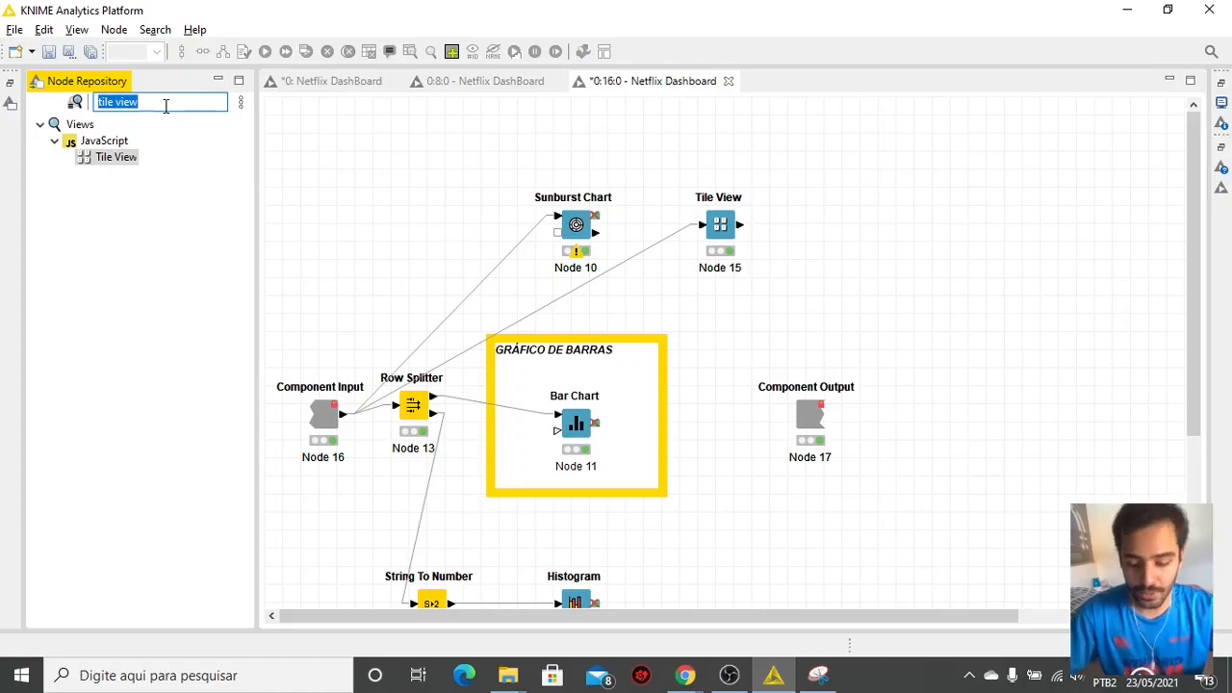
{"action": "type", "text": "slid"}
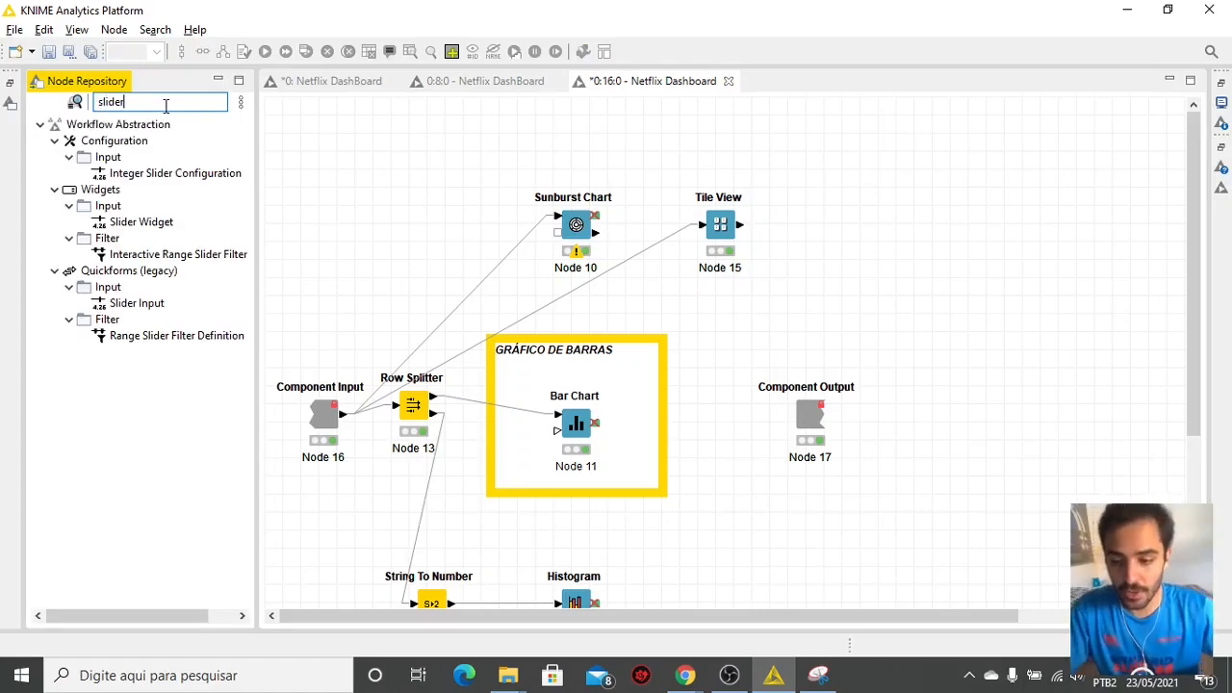
{"action": "type", "text": "er"}
{"action": "left_click", "coordinate": [178, 253]}
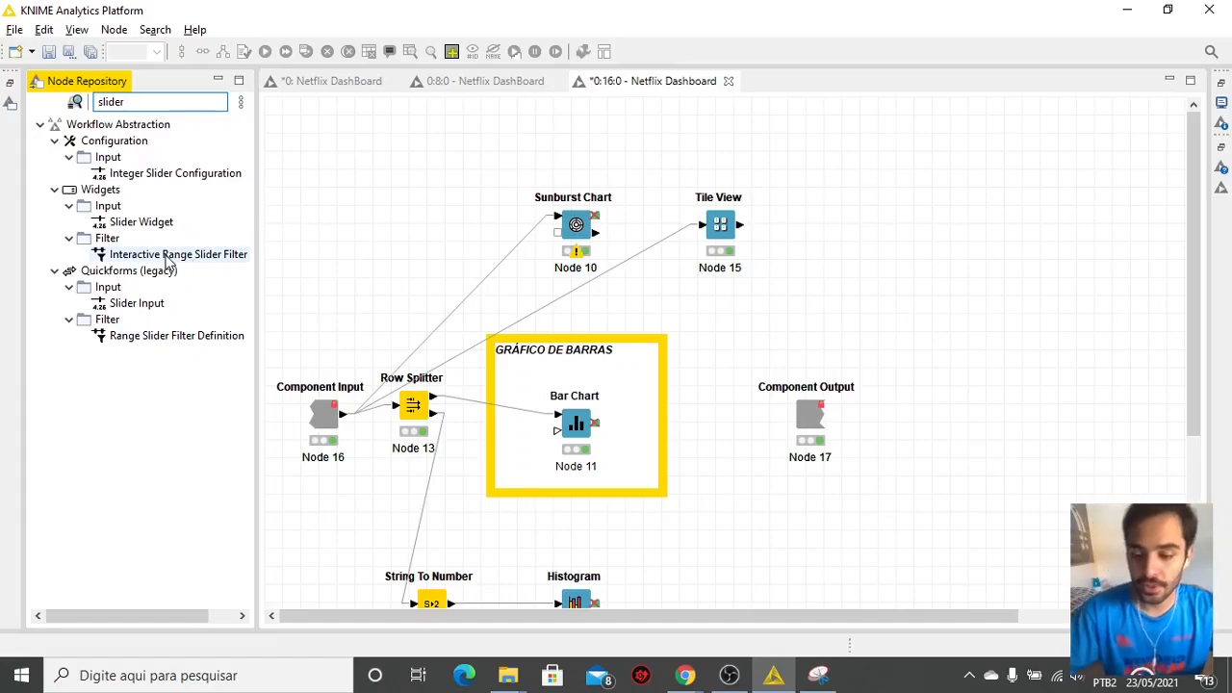
{"action": "left_click_drag", "start_coordinate": [167, 260], "coordinate": [409, 239]}
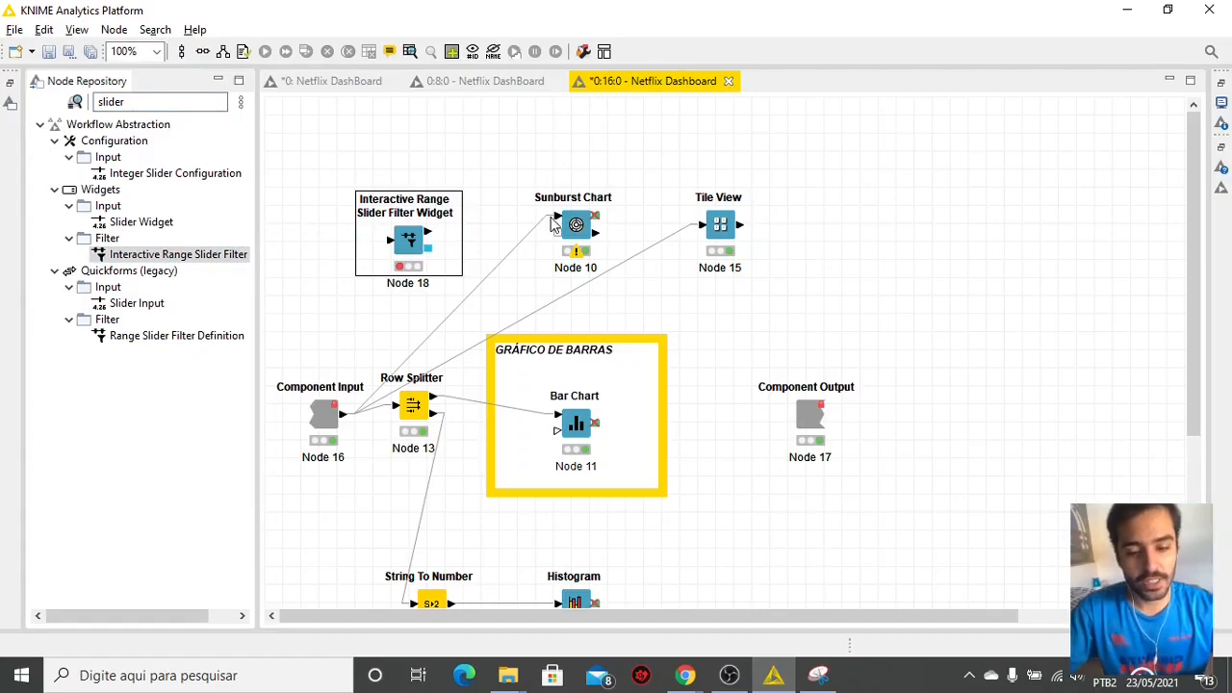
Move the Sunburst Chart node aside, insert the range slider widget into its connection from Component Input, and line the two nodes up.
{"action": "left_click_drag", "start_coordinate": [570, 225], "coordinate": [714, 114]}
{"action": "left_click", "coordinate": [495, 188]}
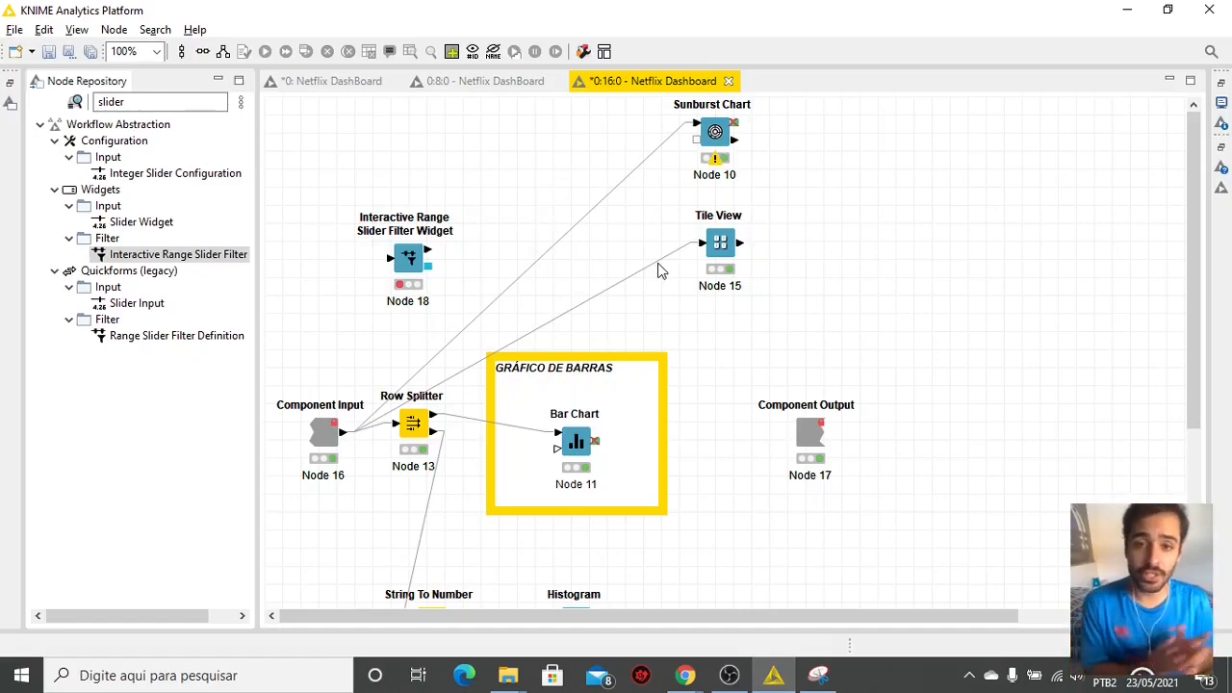
{"action": "left_click_drag", "start_coordinate": [404, 253], "coordinate": [558, 251]}
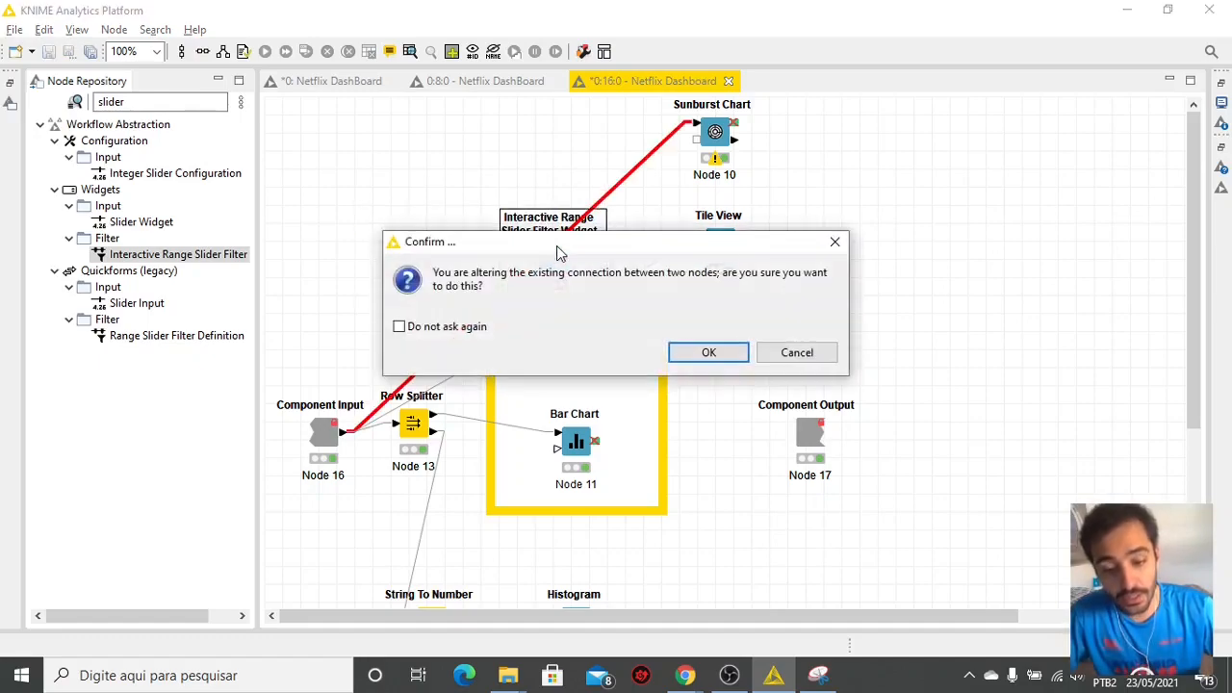
{"action": "key", "text": "Return"}
{"action": "key", "text": "Return"}
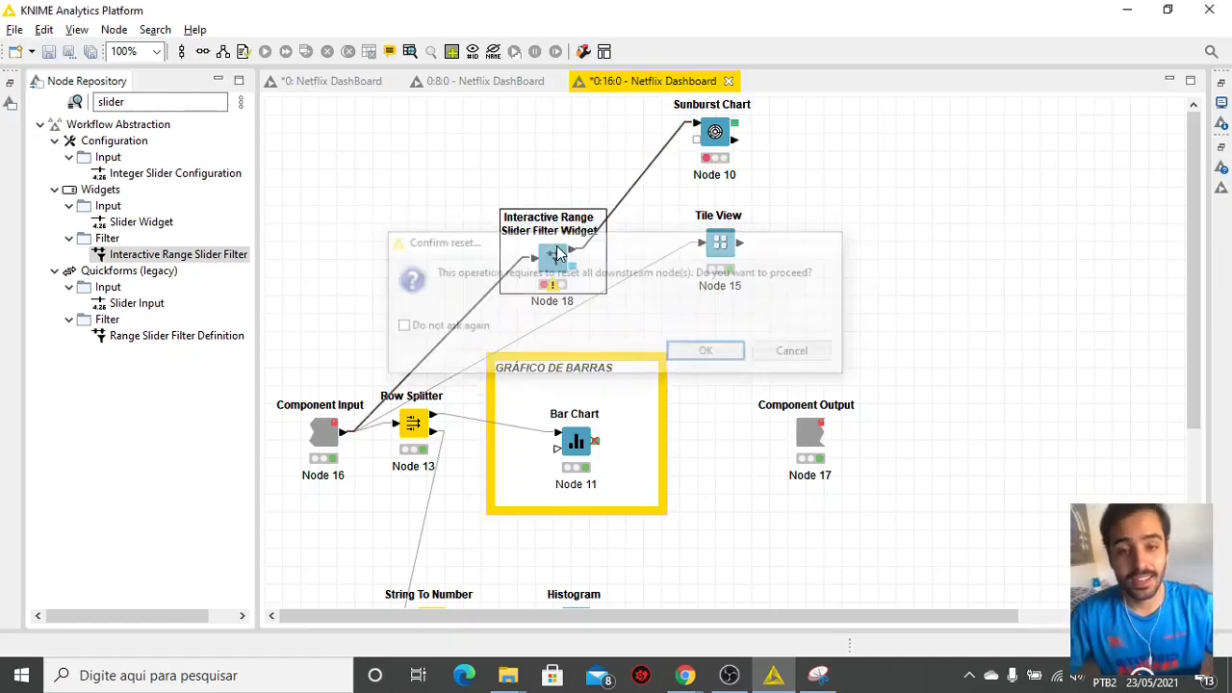
{"action": "left_click_drag", "start_coordinate": [557, 252], "coordinate": [556, 142]}
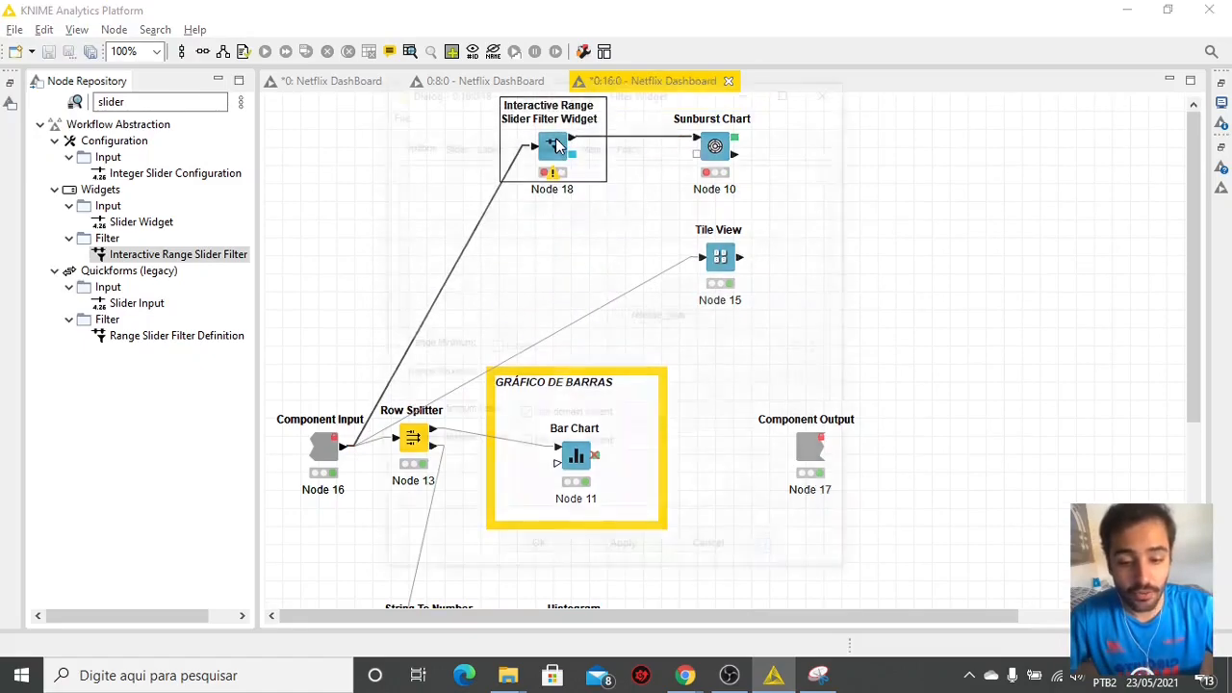
Configure the range slider widget with release_year as its range column, accept its slider settings, and execute the nodes through Sunburst Chart.
{"action": "double_click", "coordinate": [557, 143]}
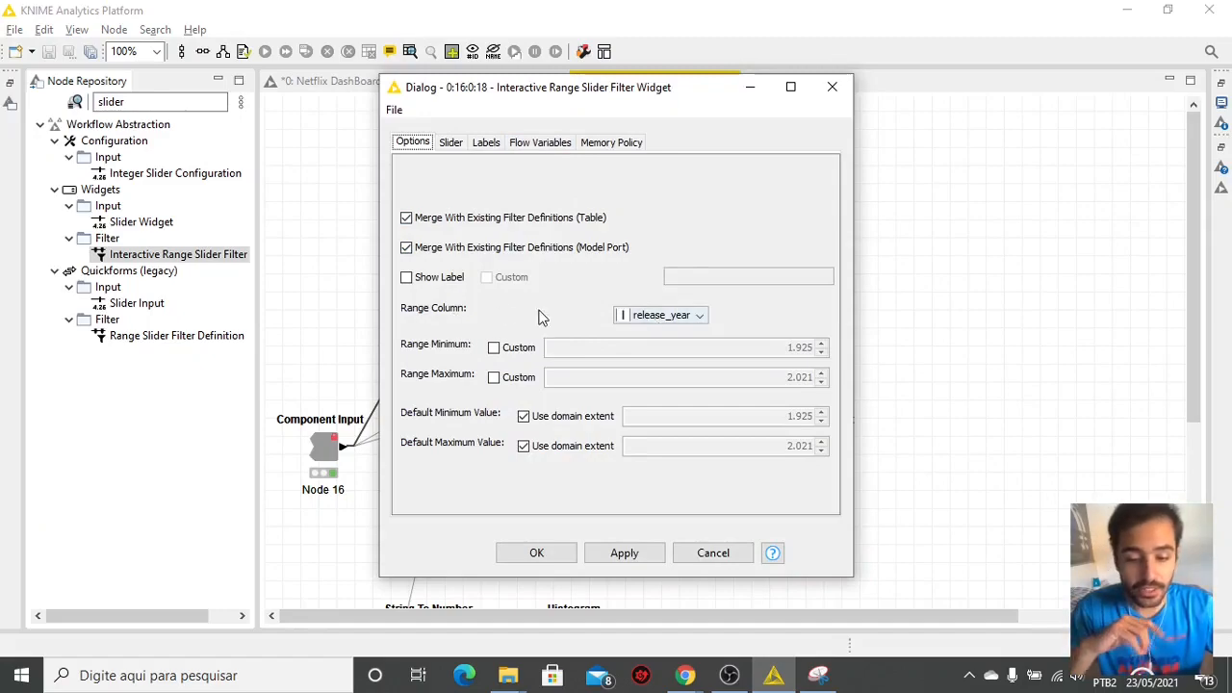
{"action": "left_click", "coordinate": [658, 319]}
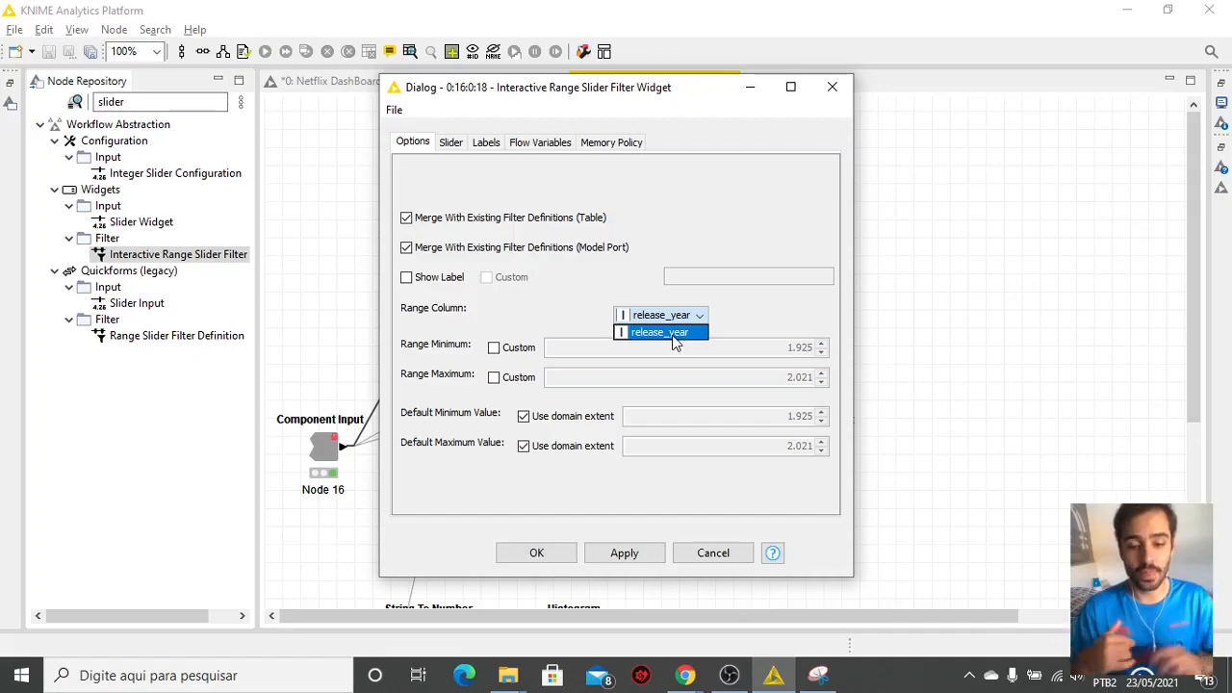
{"action": "left_click", "coordinate": [668, 297]}
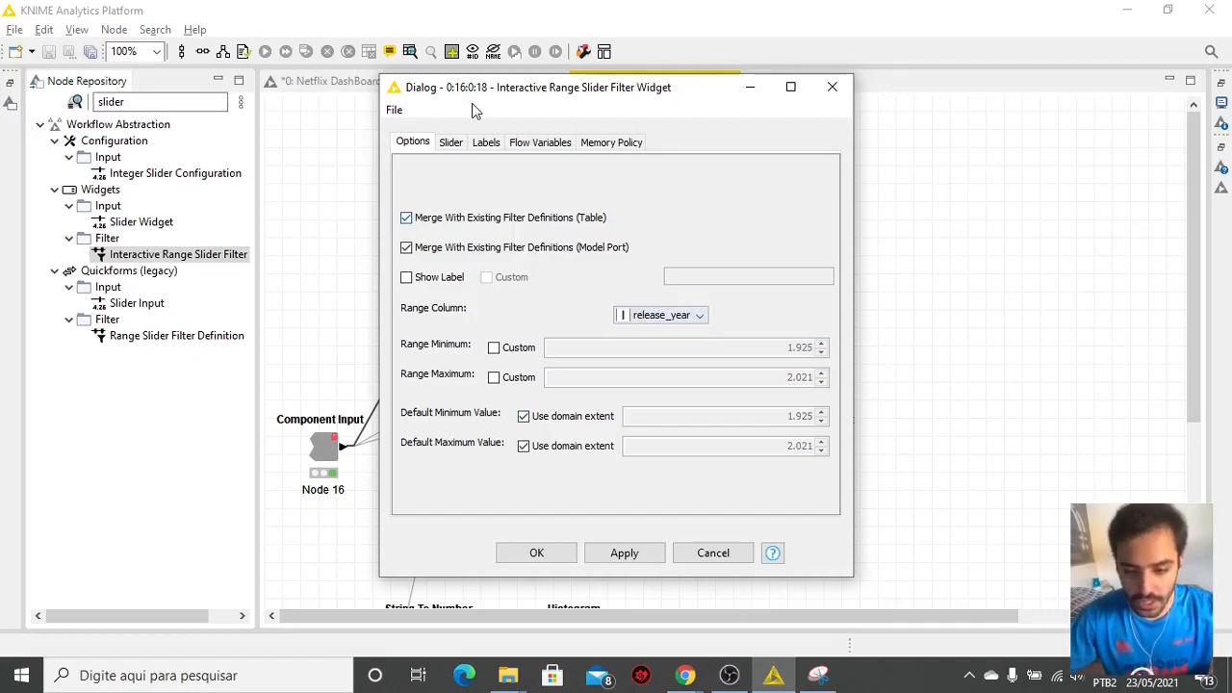
{"action": "left_click", "coordinate": [455, 142]}
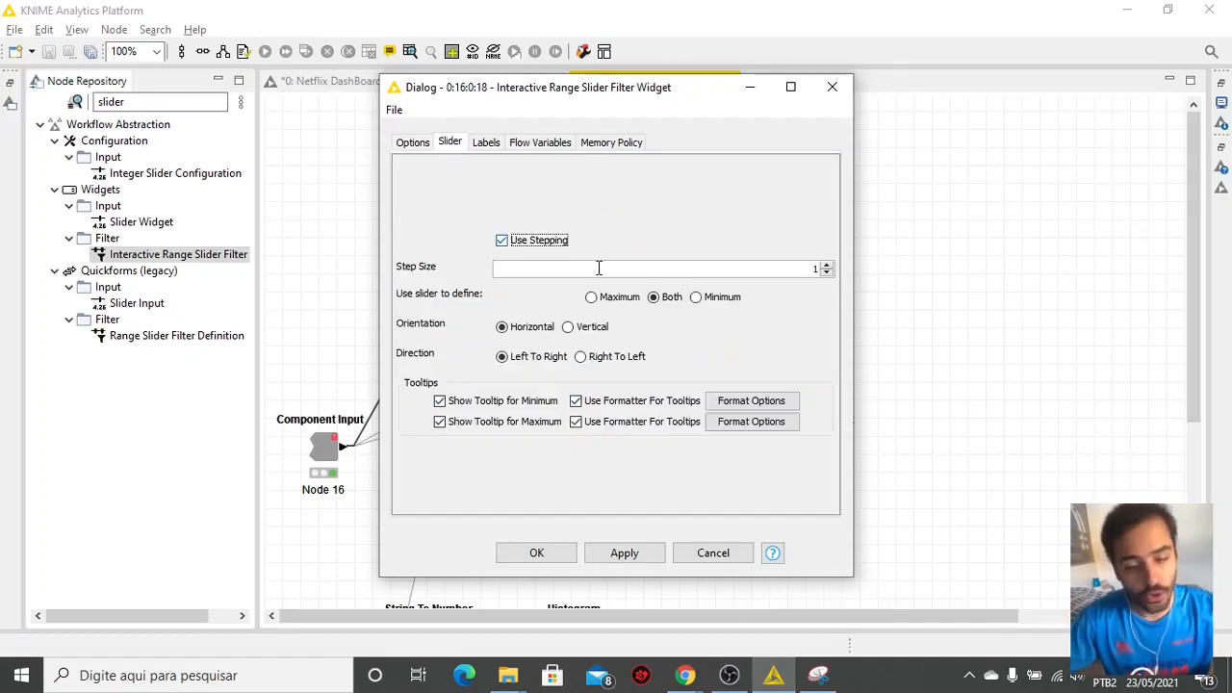
{"action": "left_click", "coordinate": [537, 553]}
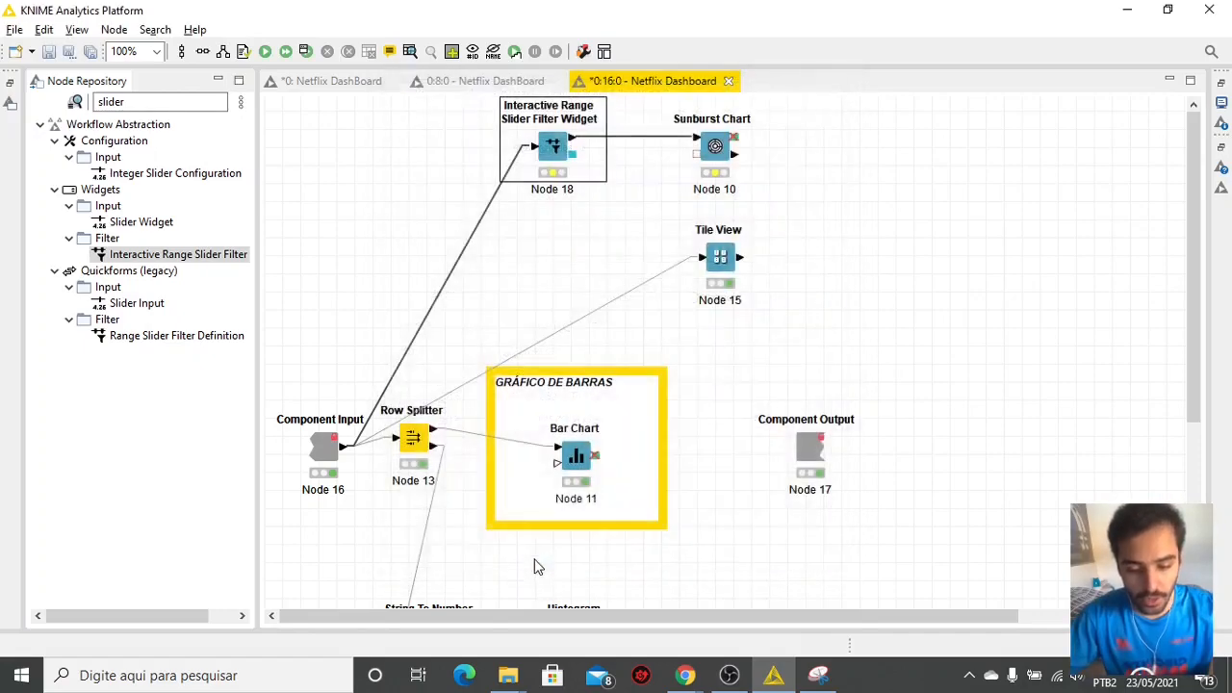
{"action": "left_click", "coordinate": [716, 159]}
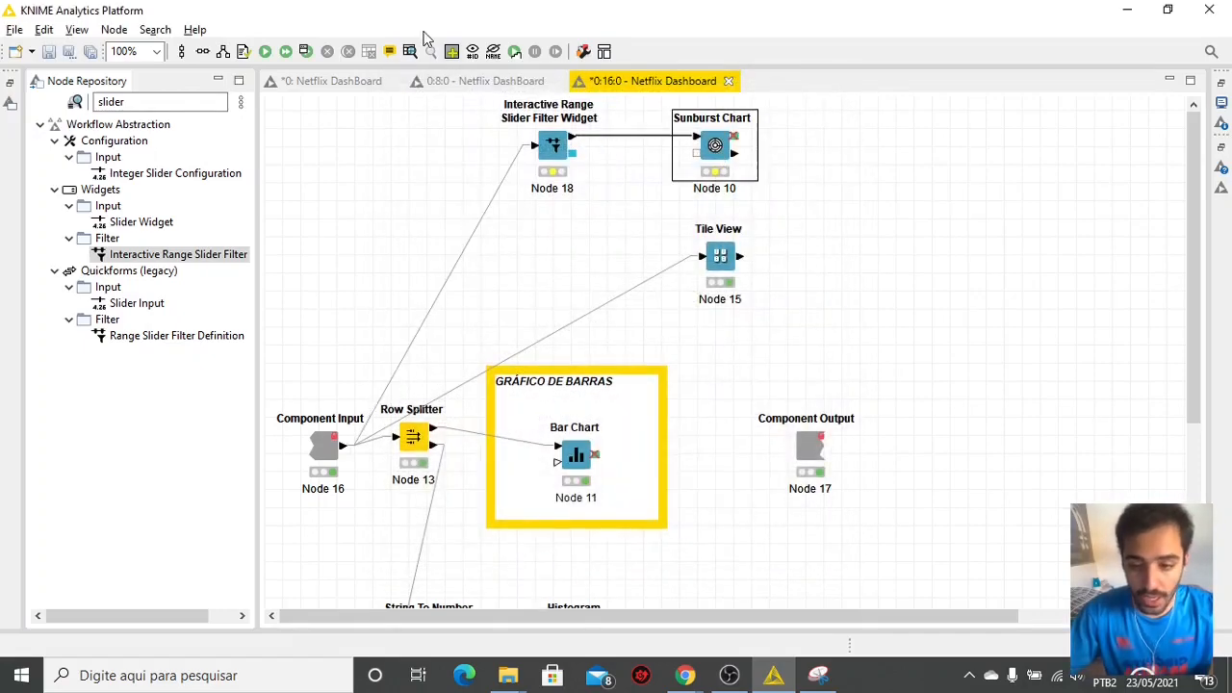
{"action": "left_click", "coordinate": [265, 53]}
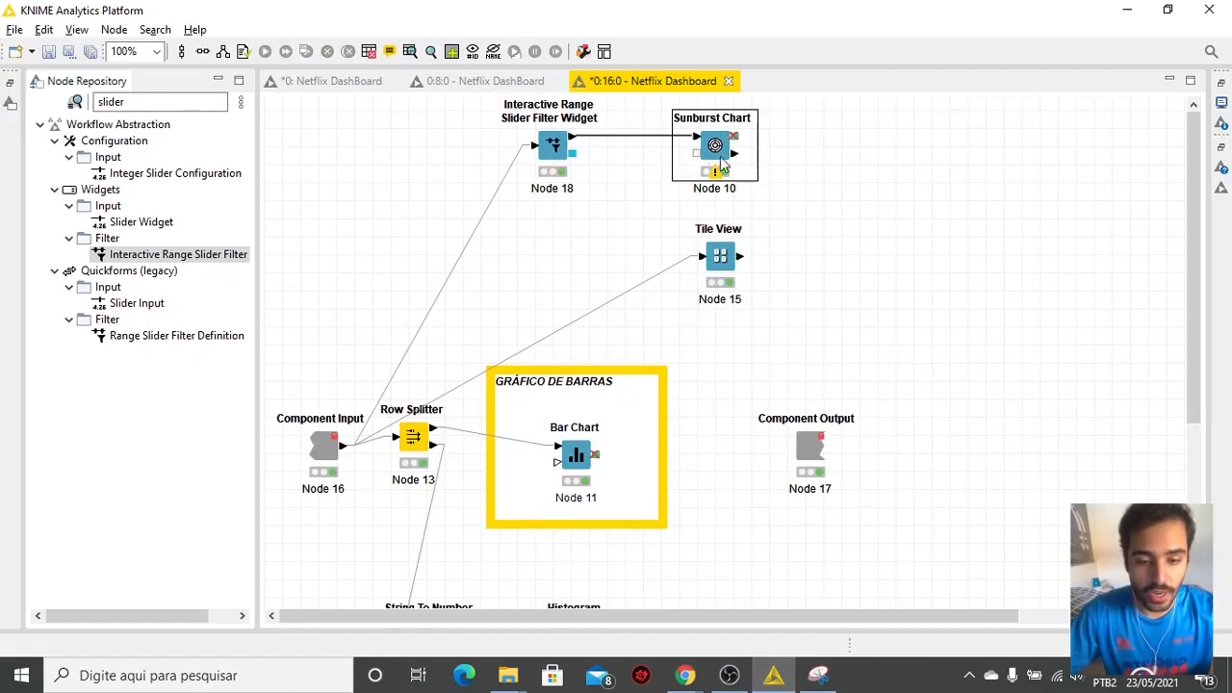
Place the Interactive Range Slider Filter Widget between Tile View and Sunburst Chart in the component's composite view layout and save it.
{"action": "left_click", "coordinate": [553, 147]}
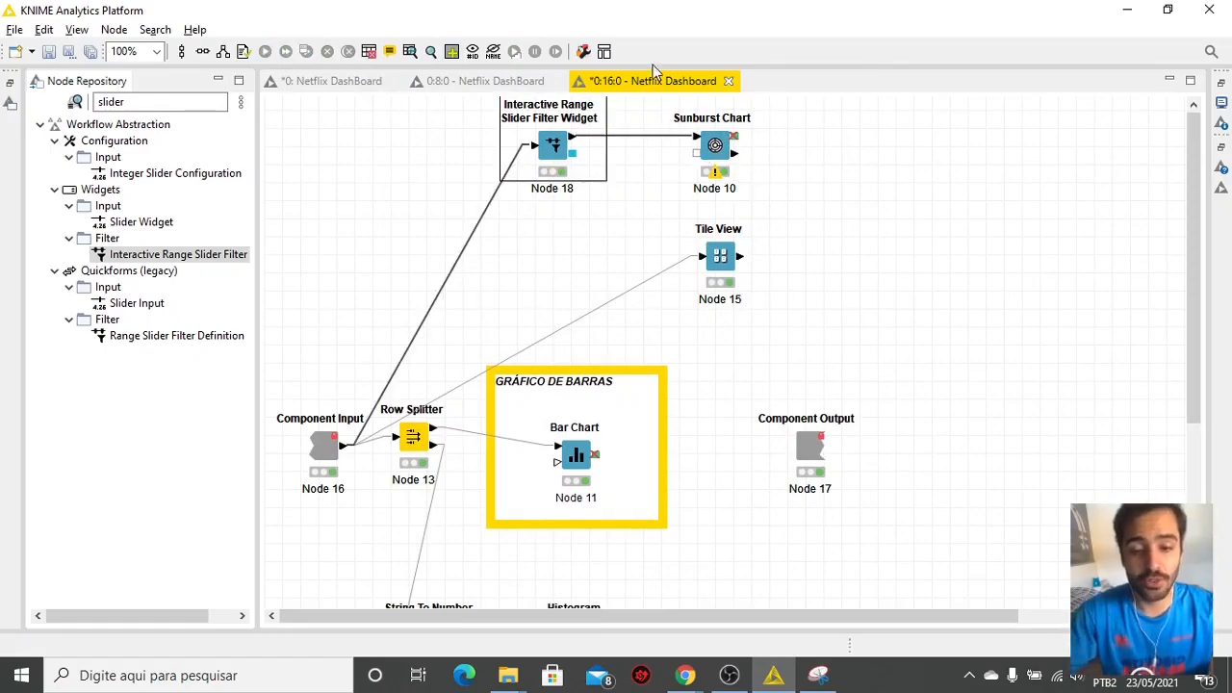
{"action": "left_click", "coordinate": [605, 53]}
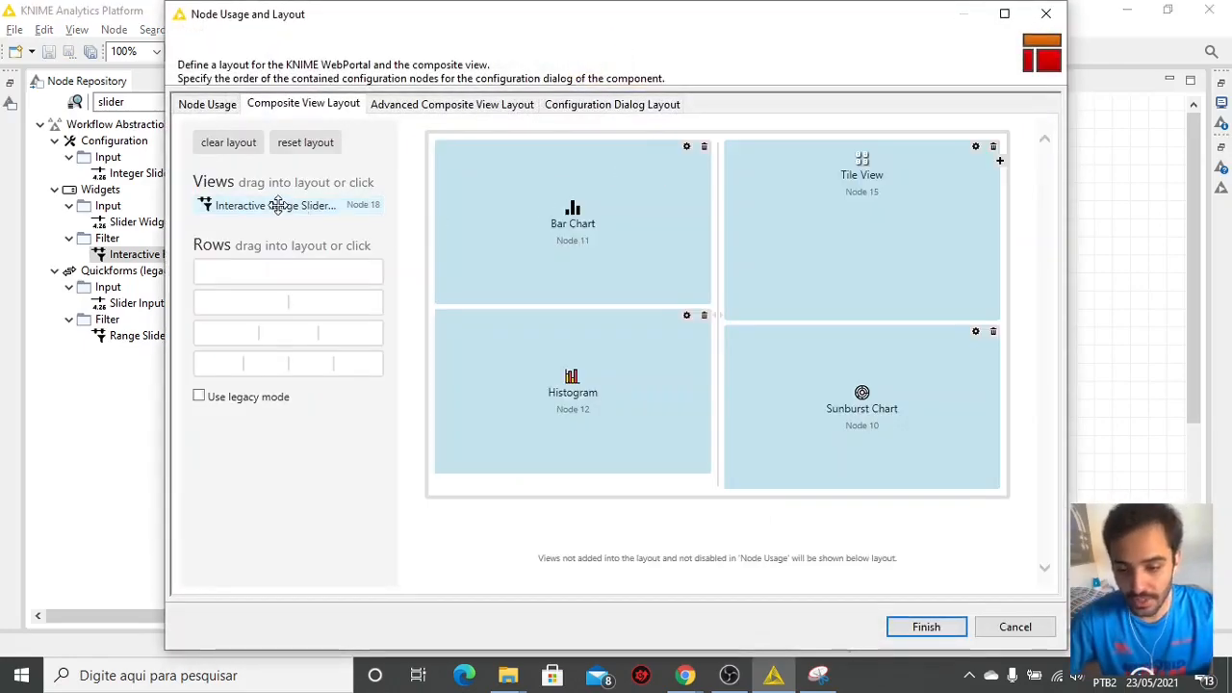
{"action": "left_click_drag", "start_coordinate": [276, 204], "coordinate": [861, 368]}
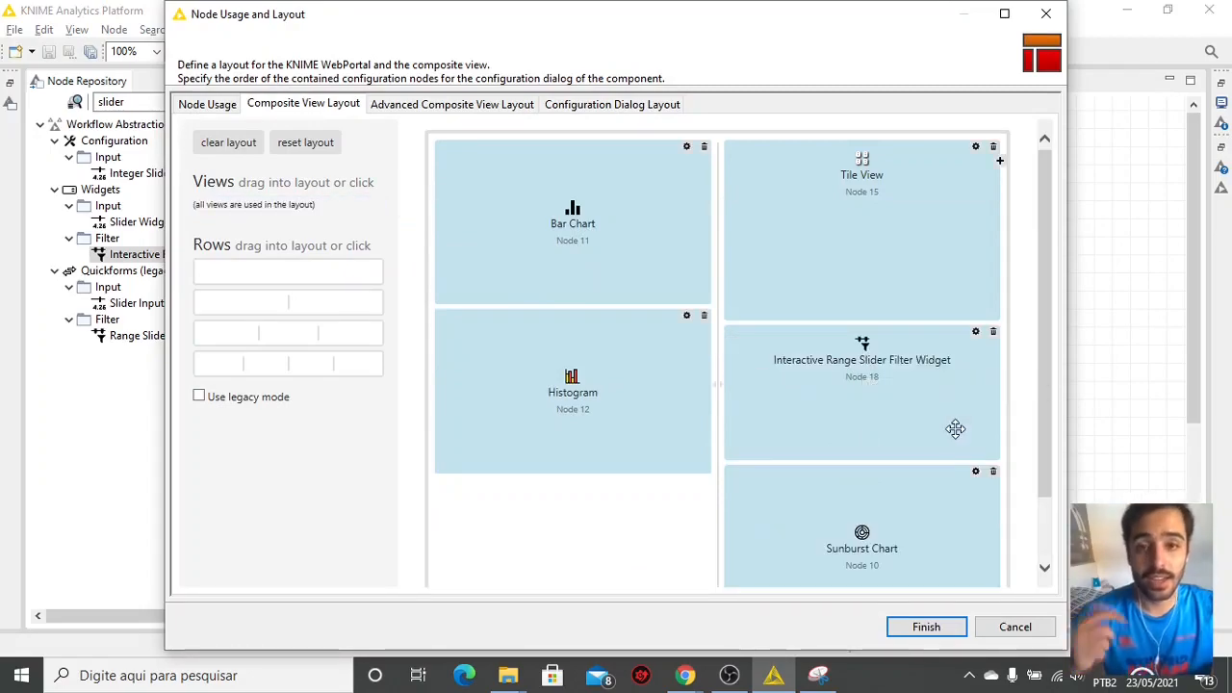
{"action": "left_click", "coordinate": [926, 626]}
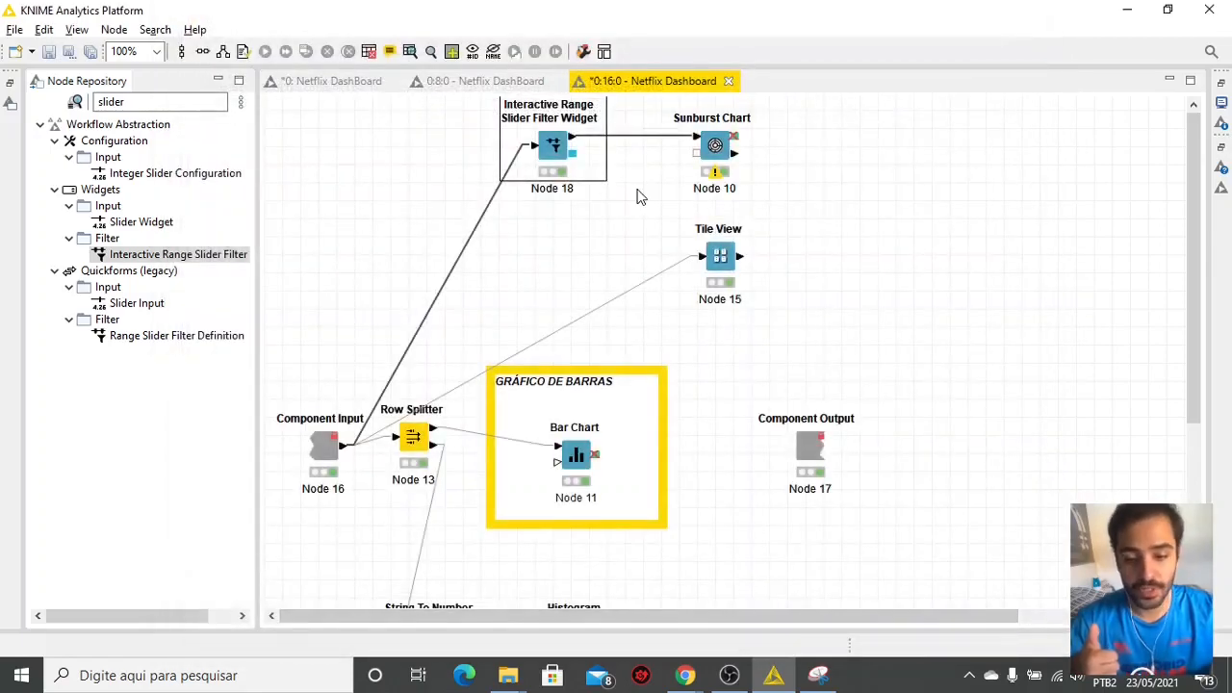
Open the Netflix Dashboard component's interactive view from the main workflow and maximize it to check the new slider.
{"action": "left_click", "coordinate": [330, 81]}
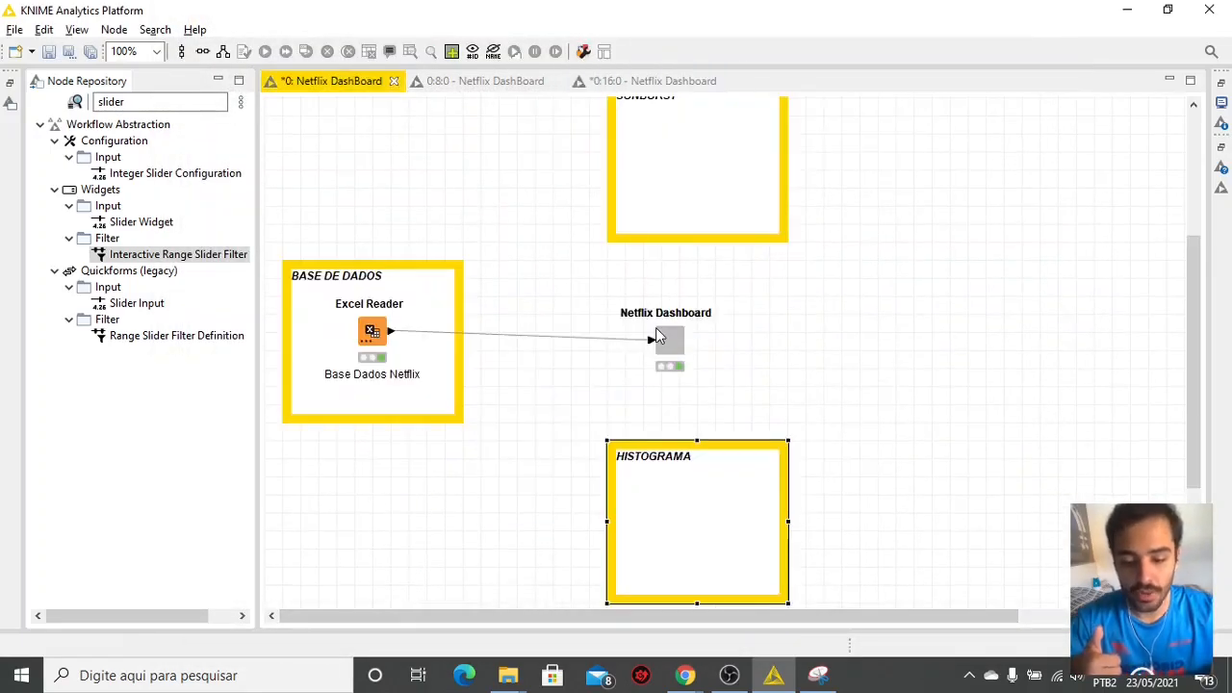
{"action": "left_click", "coordinate": [673, 345]}
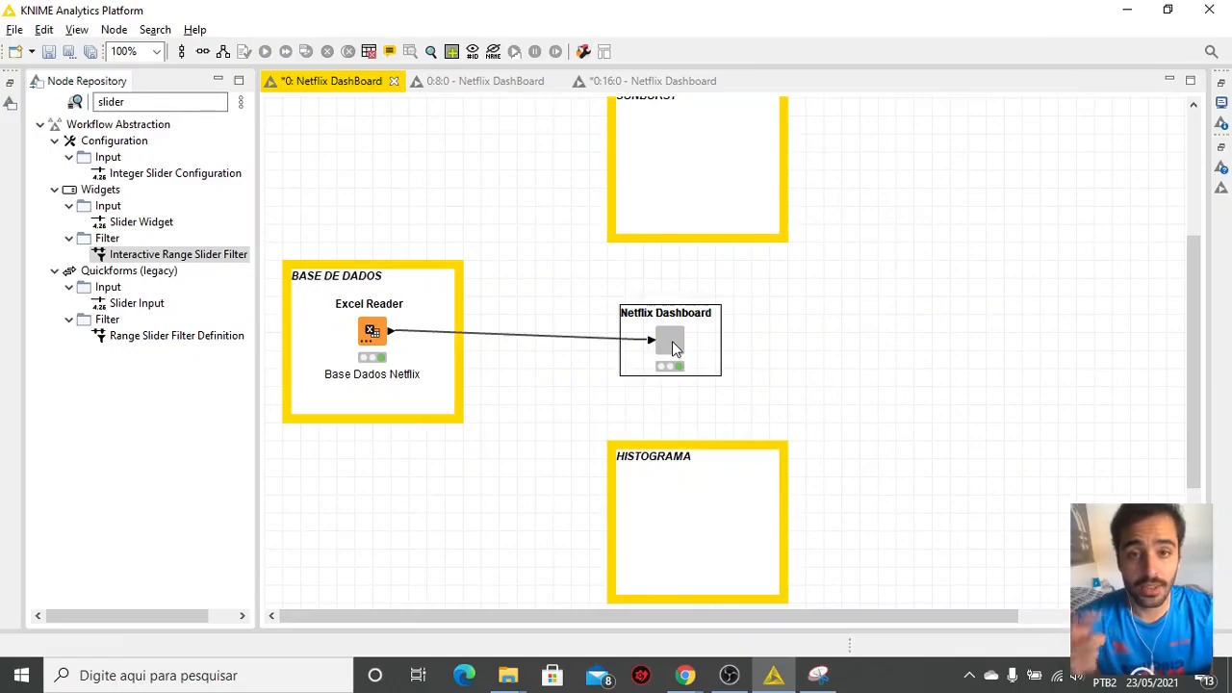
{"action": "right_click", "coordinate": [672, 344]}
{"action": "left_click", "coordinate": [762, 465]}
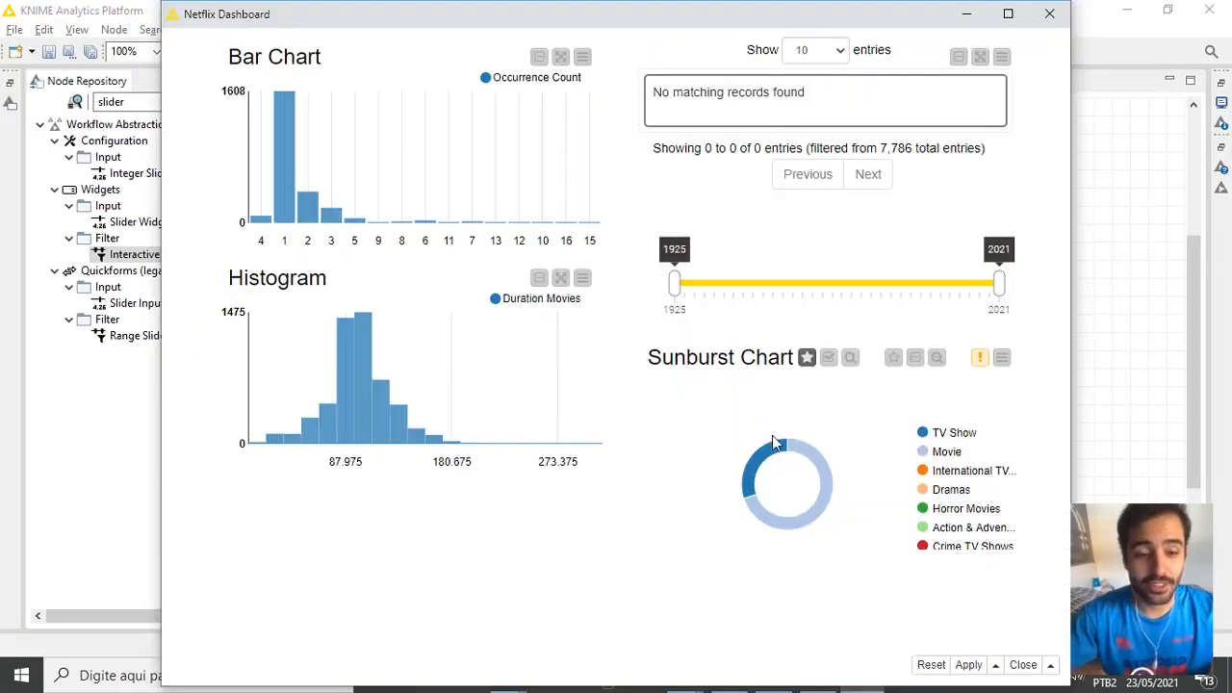
{"action": "left_click", "coordinate": [1008, 14]}
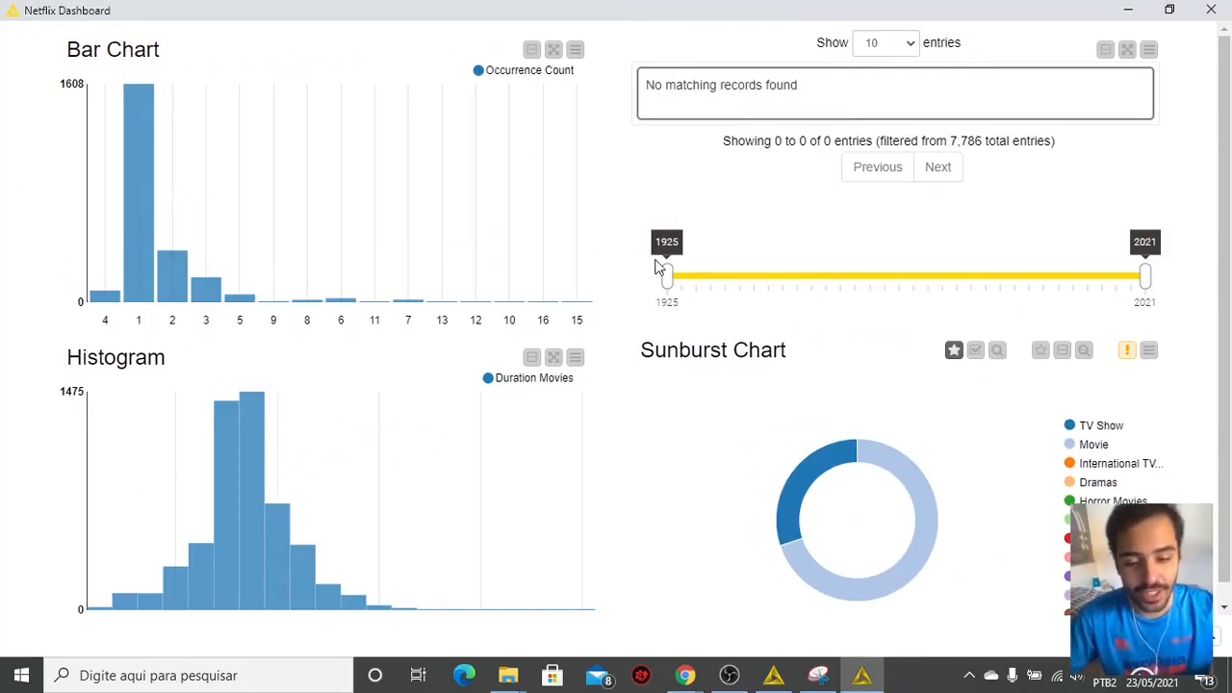
Narrow the release year slider to 1937–1980 to filter the sunburst, and select the 15-season bar in the Bar Chart to filter the tiles.
{"action": "left_click_drag", "start_coordinate": [667, 277], "coordinate": [728, 277]}
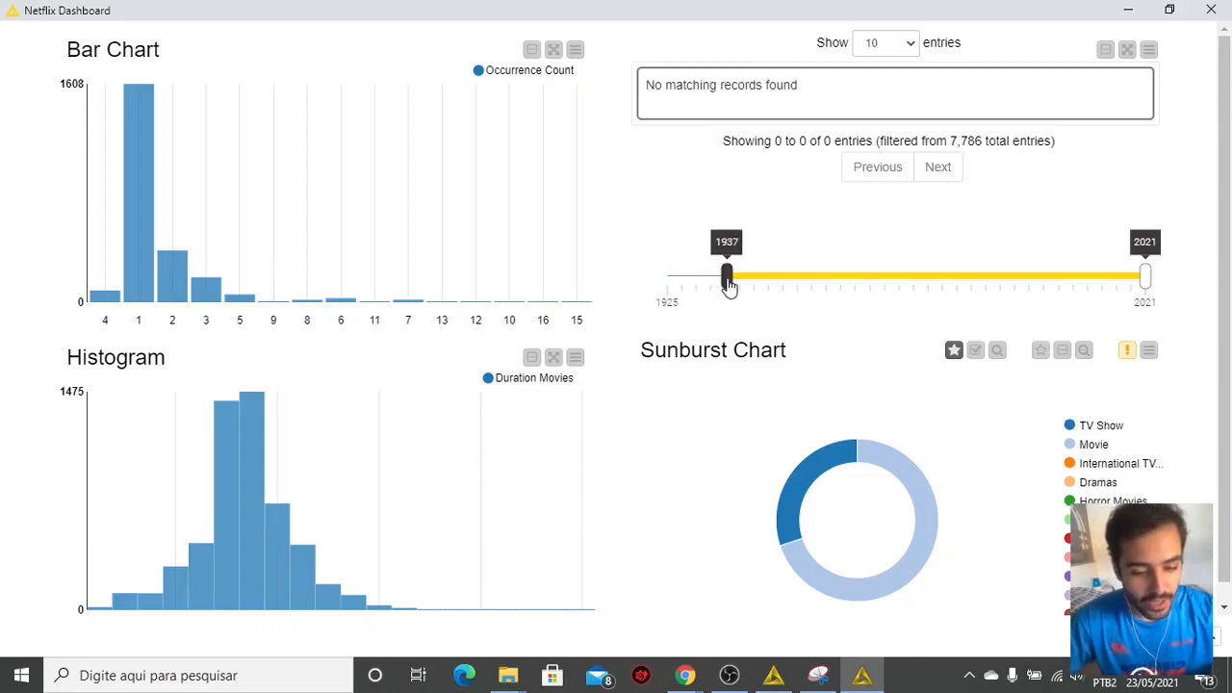
{"action": "left_click_drag", "start_coordinate": [1145, 279], "coordinate": [942, 281]}
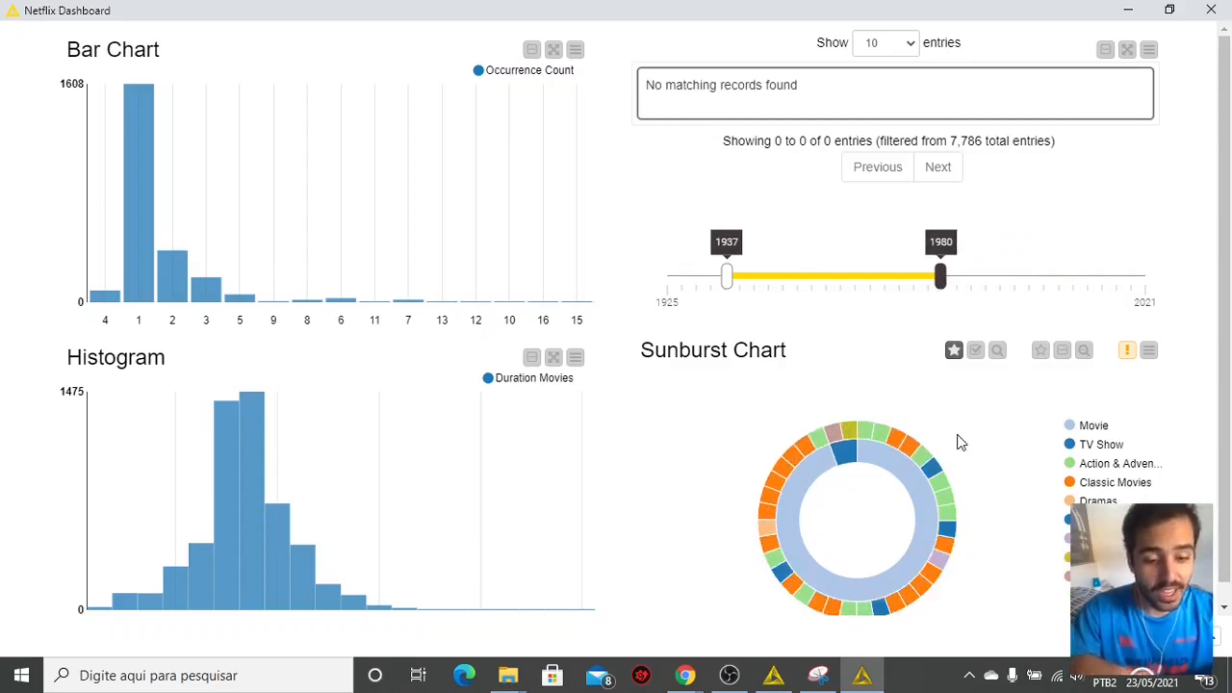
{"action": "mouse_move", "coordinate": [898, 459]}
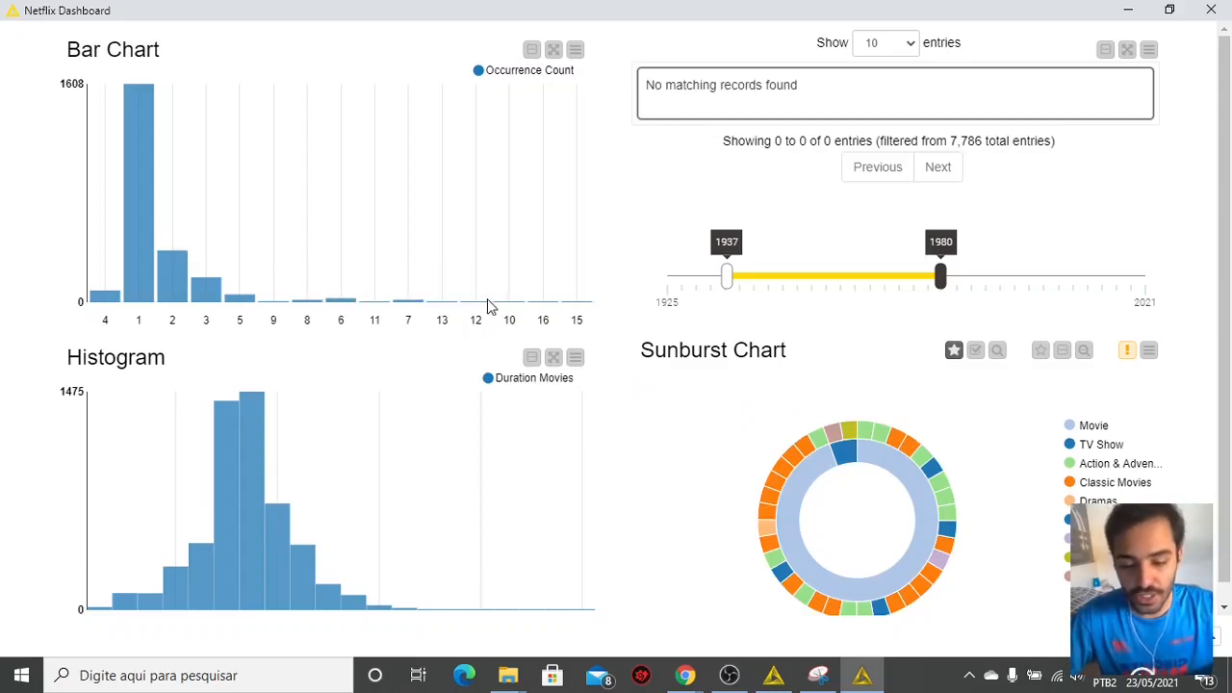
{"action": "left_click", "coordinate": [573, 307]}
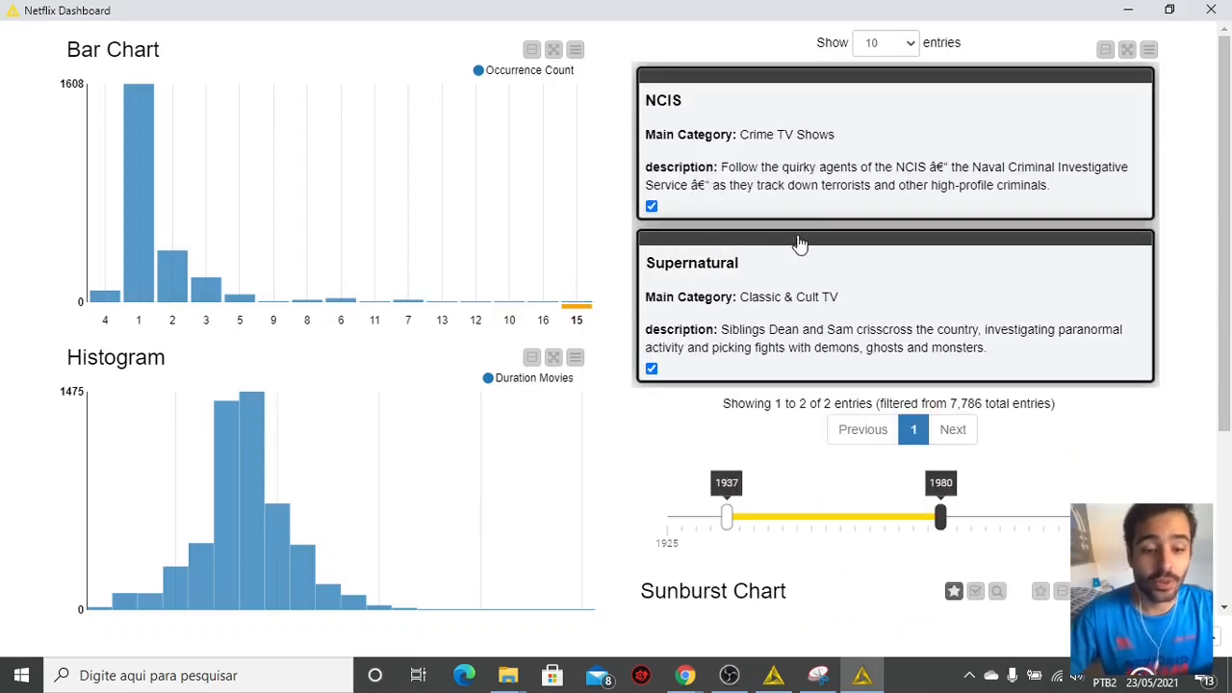